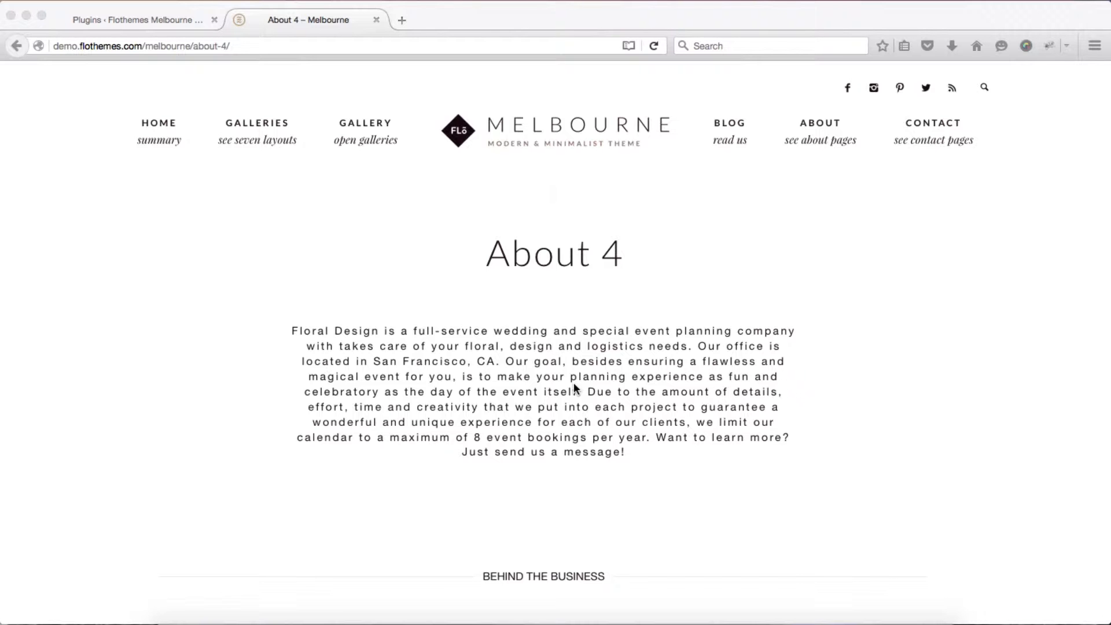
Step: Review the About 4 demo page's layout, from the intro text through the team profiles to the mission block
scroll(573, 384, "down", 15)
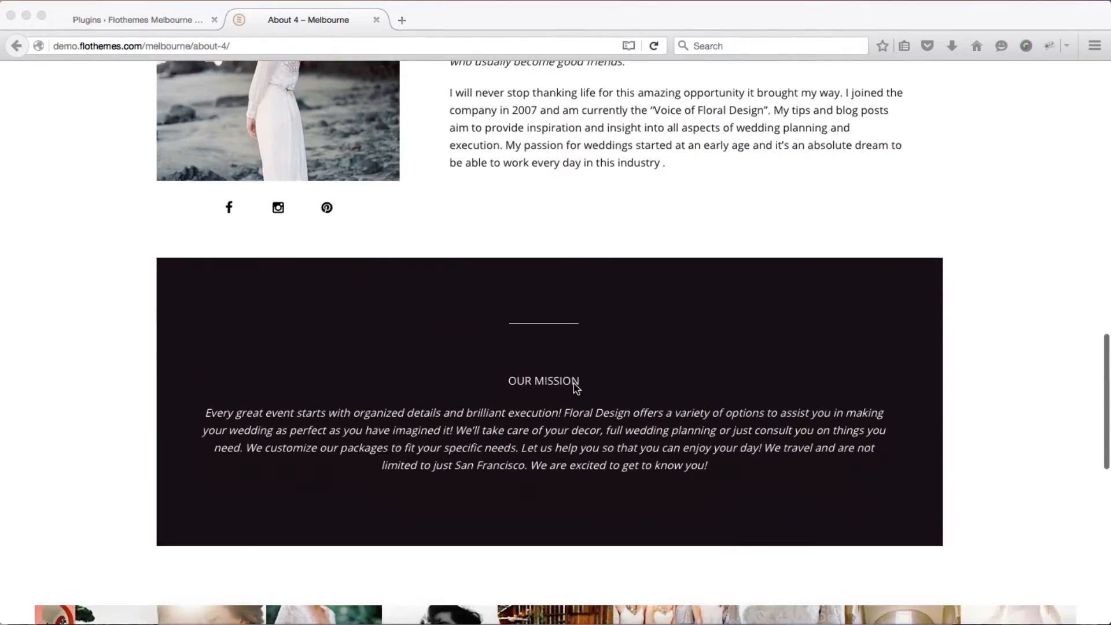
scroll(574, 385, "down", 3)
scroll(574, 382, "up", 15)
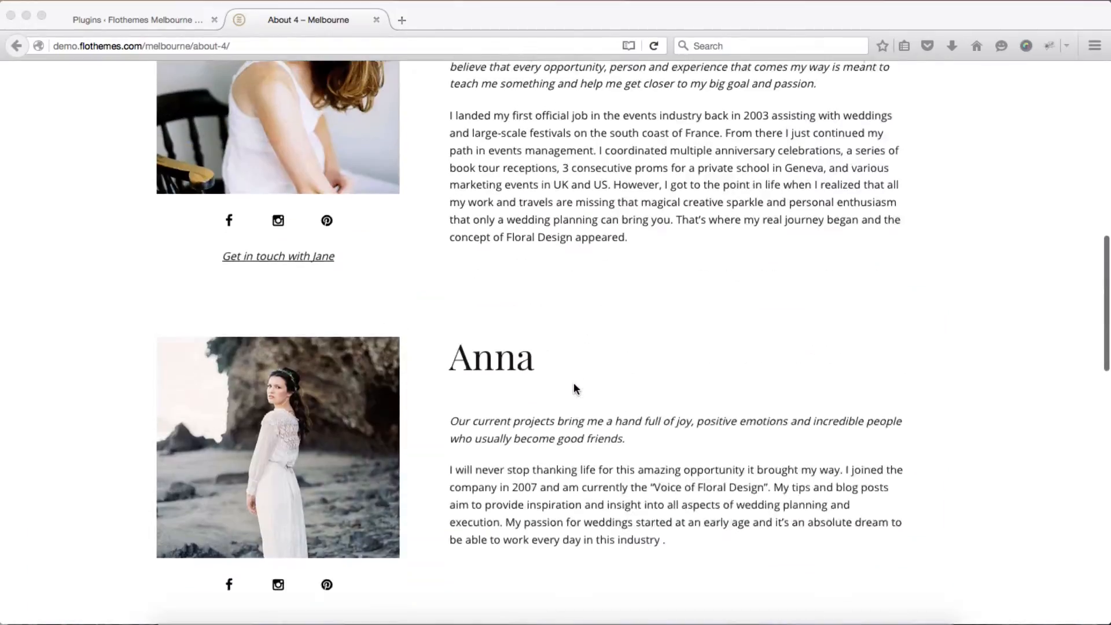
scroll(574, 382, "up", 10)
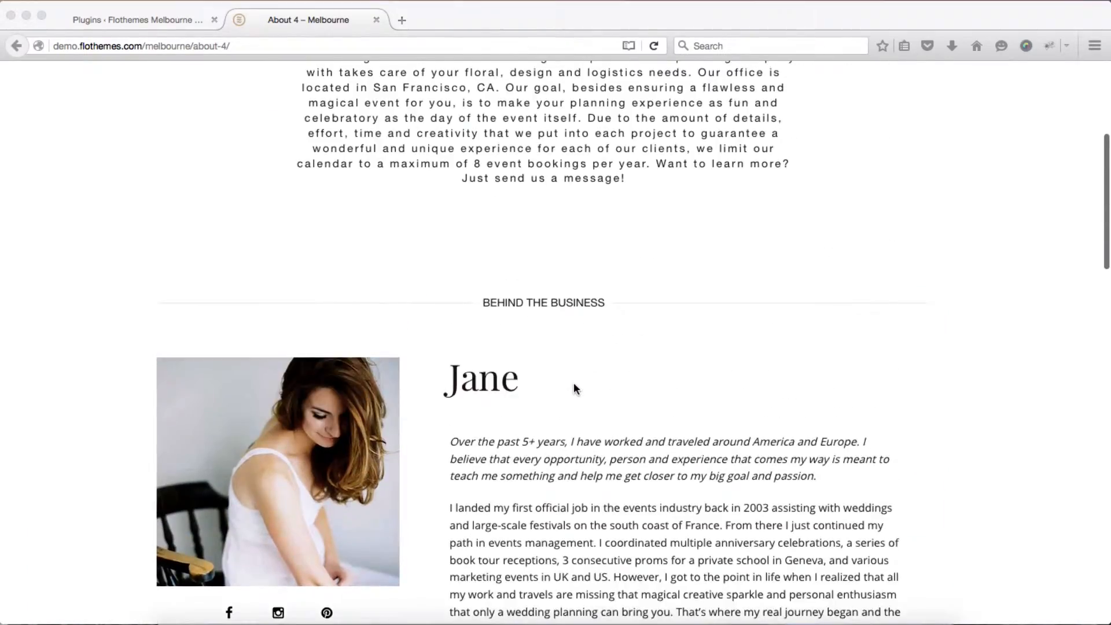
scroll(574, 382, "up", 1)
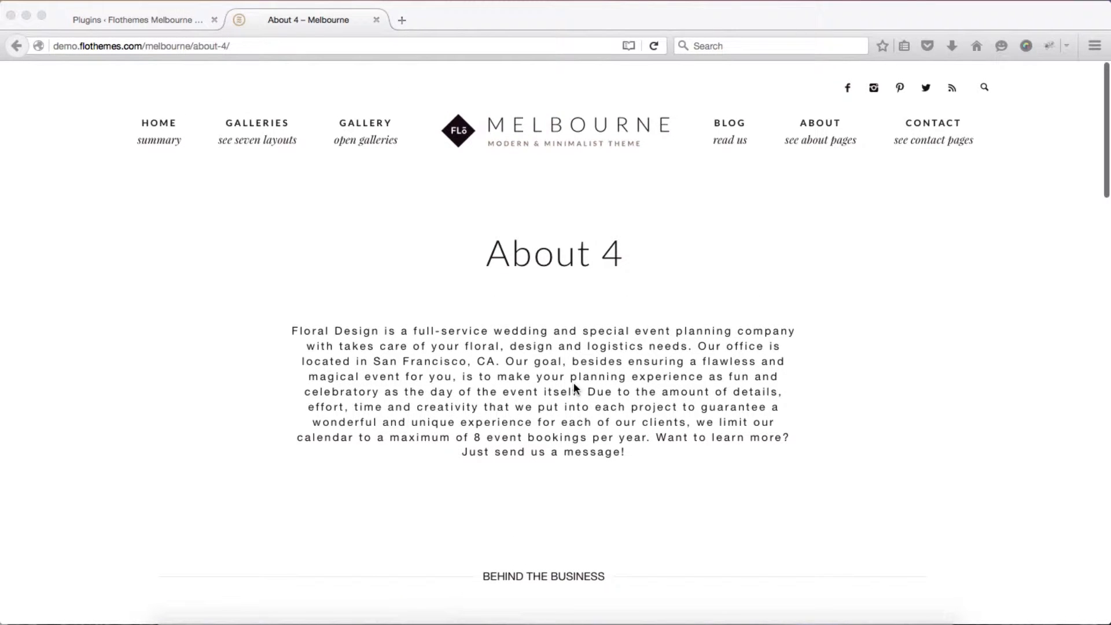
Step: Switch to the WordPress plugins page and activate the installed WPBakery Visual Composer plugin
key("ctrl+Tab")
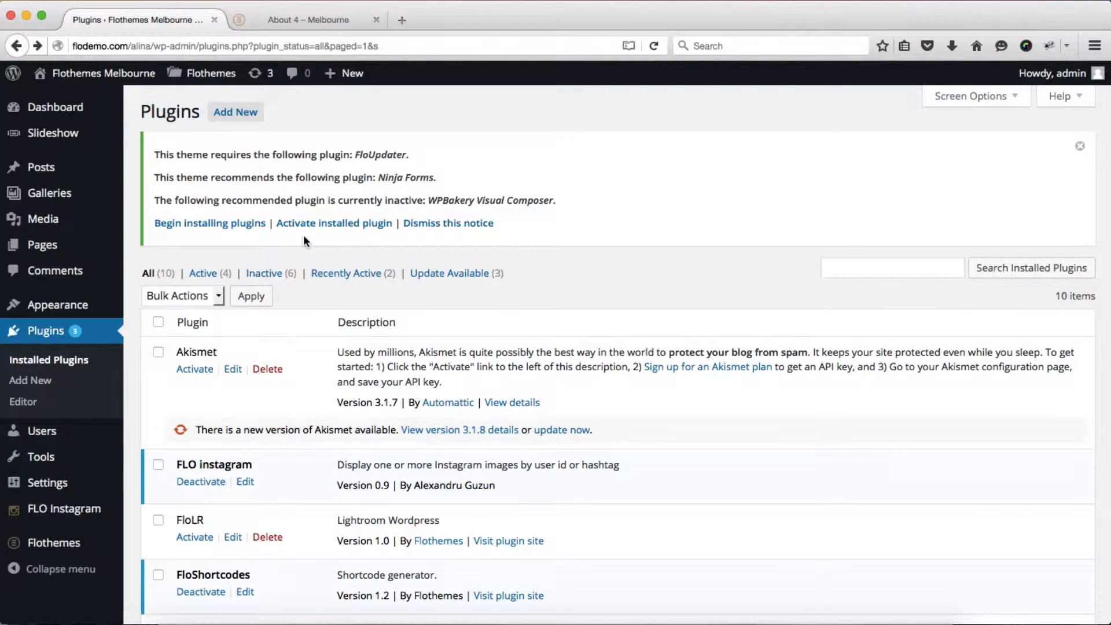
left_click(349, 227)
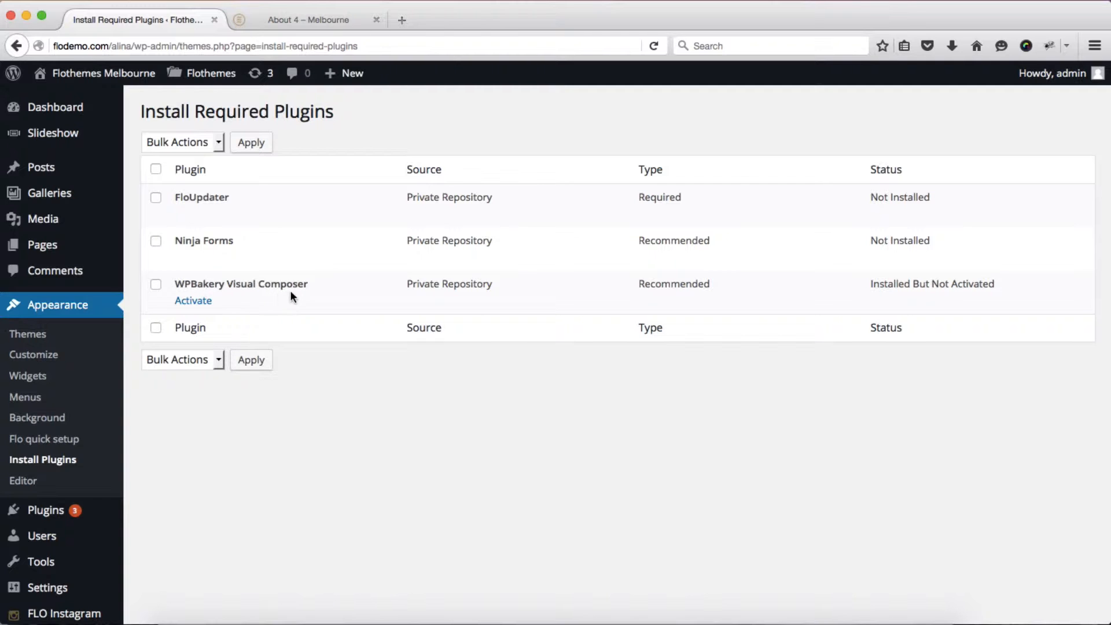
left_click(186, 307)
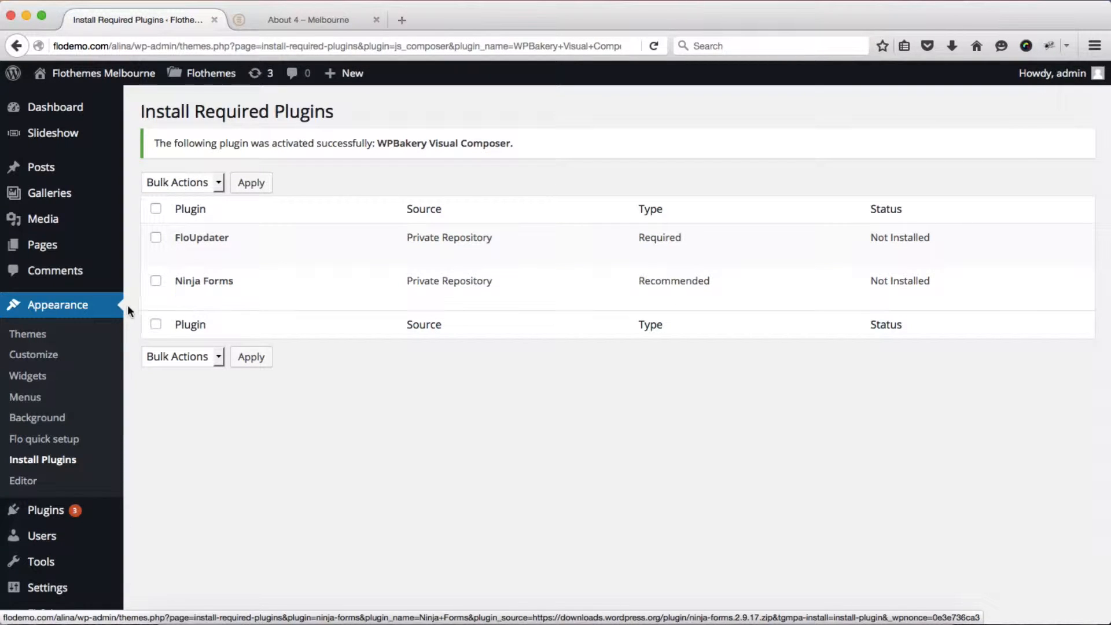
Step: Open the About – Visual Composer page for editing and check its published version in a separate tab
left_click(54, 248)
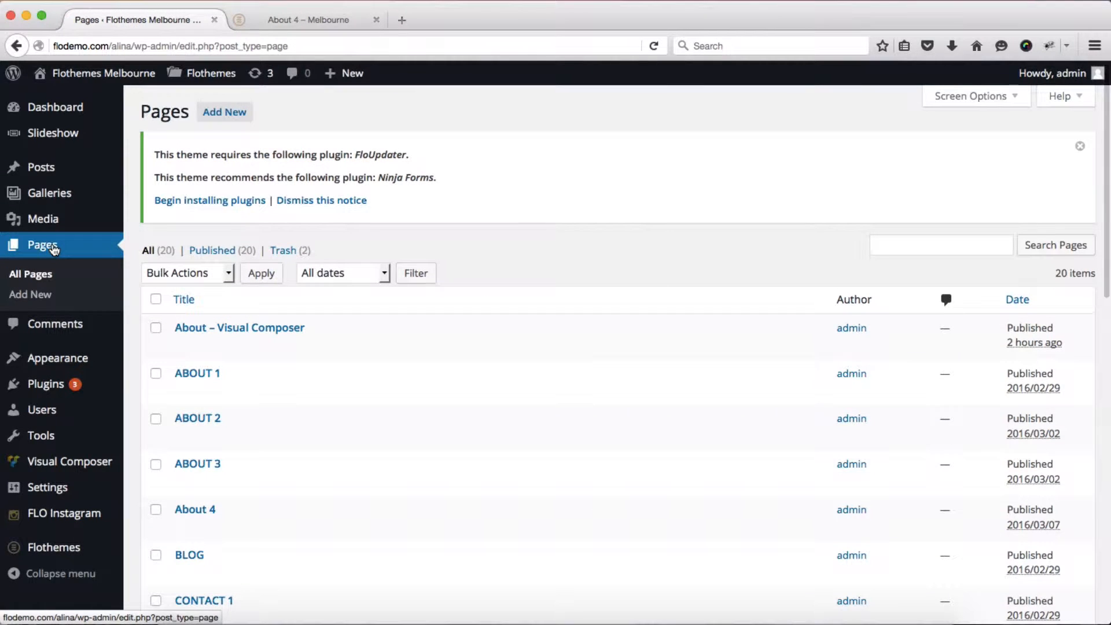
left_click(230, 330)
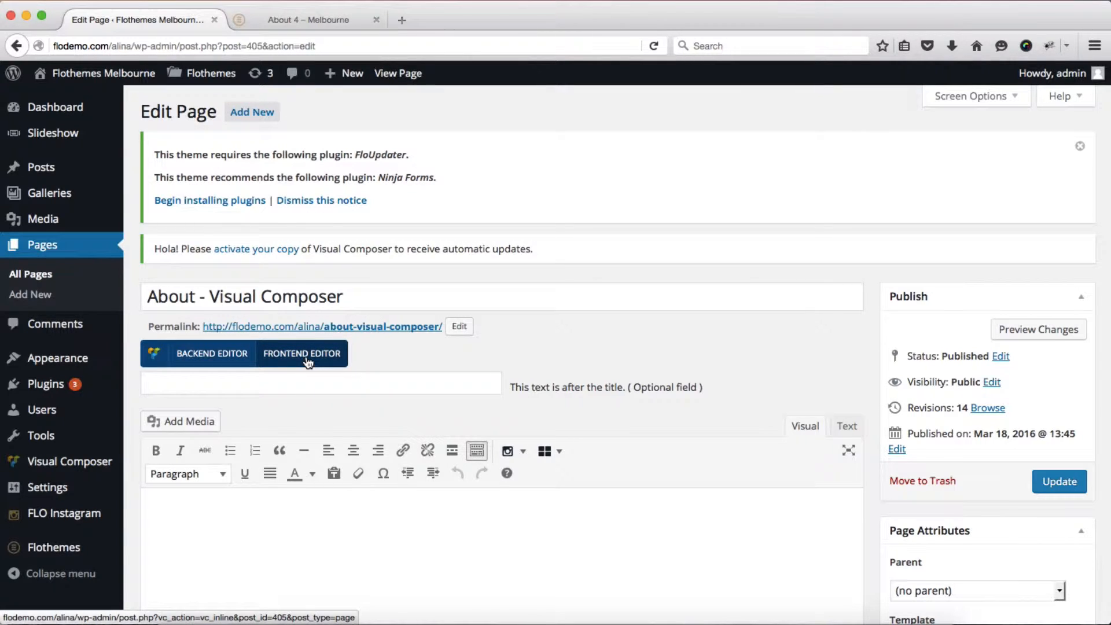
left_click(365, 328)
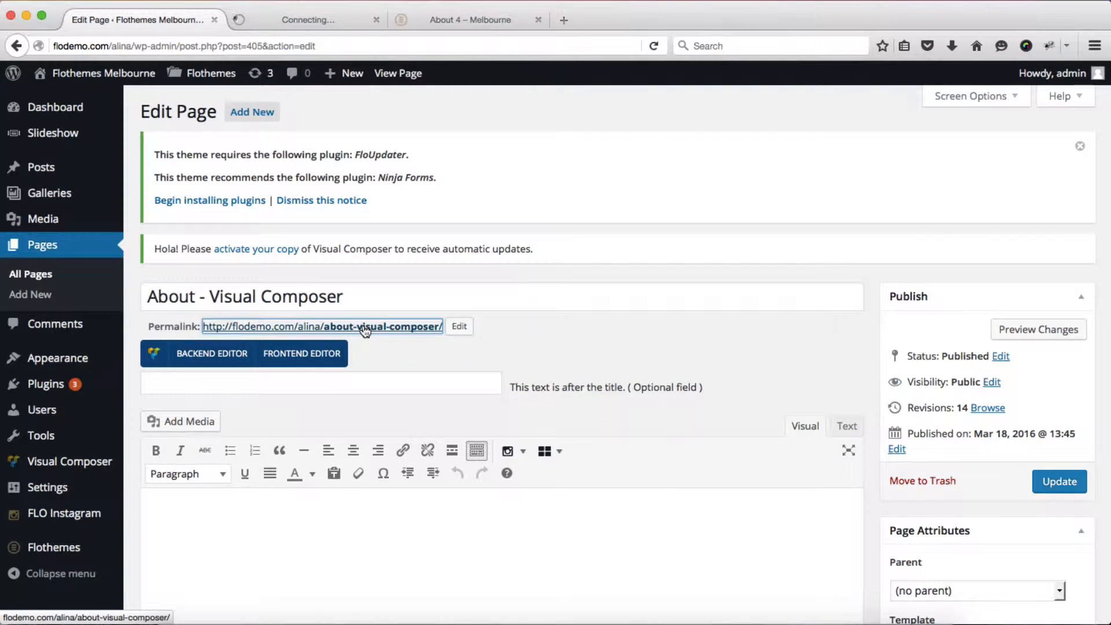
scroll(595, 265, "down", 3)
scroll(595, 265, "up", 3)
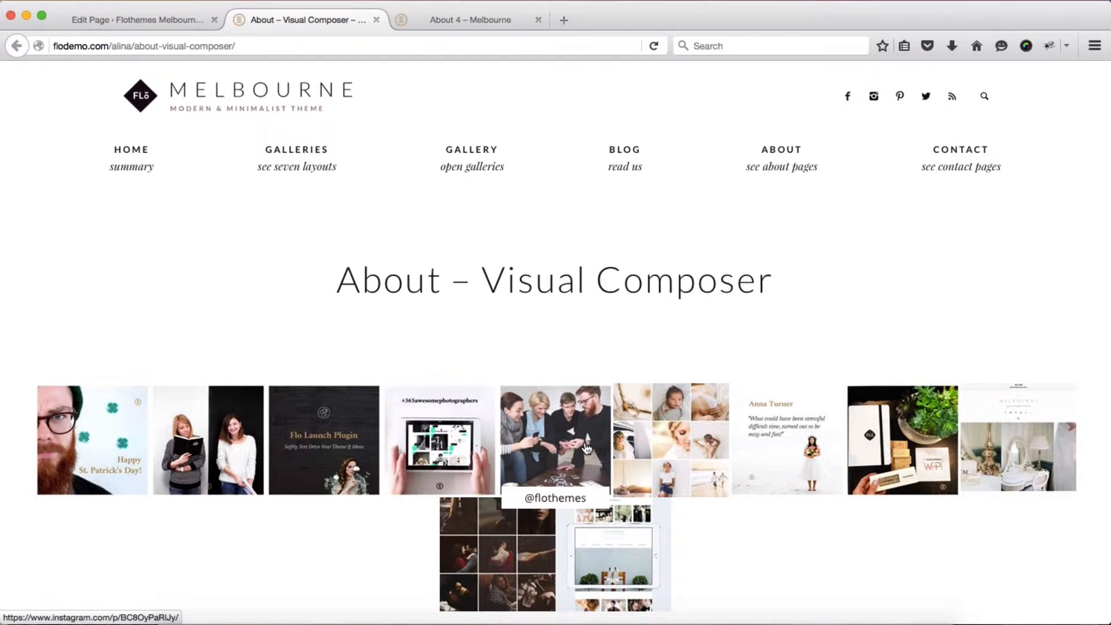
key("super+w")
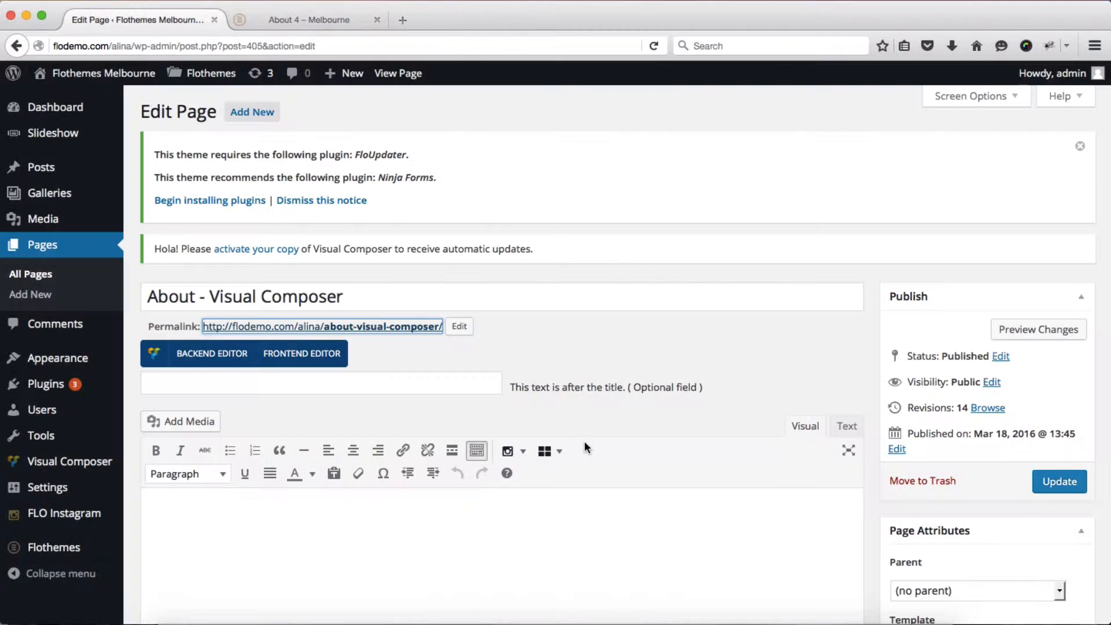
Step: Open the About – Visual Composer page in the frontend editor in a new tab
right_click(281, 355)
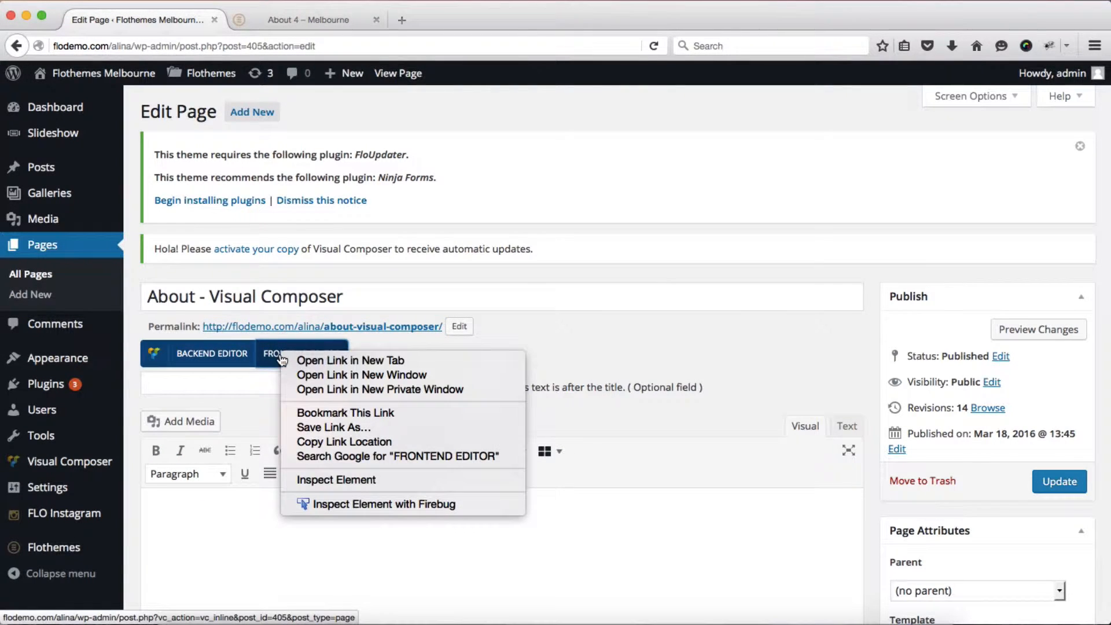
left_click(332, 361)
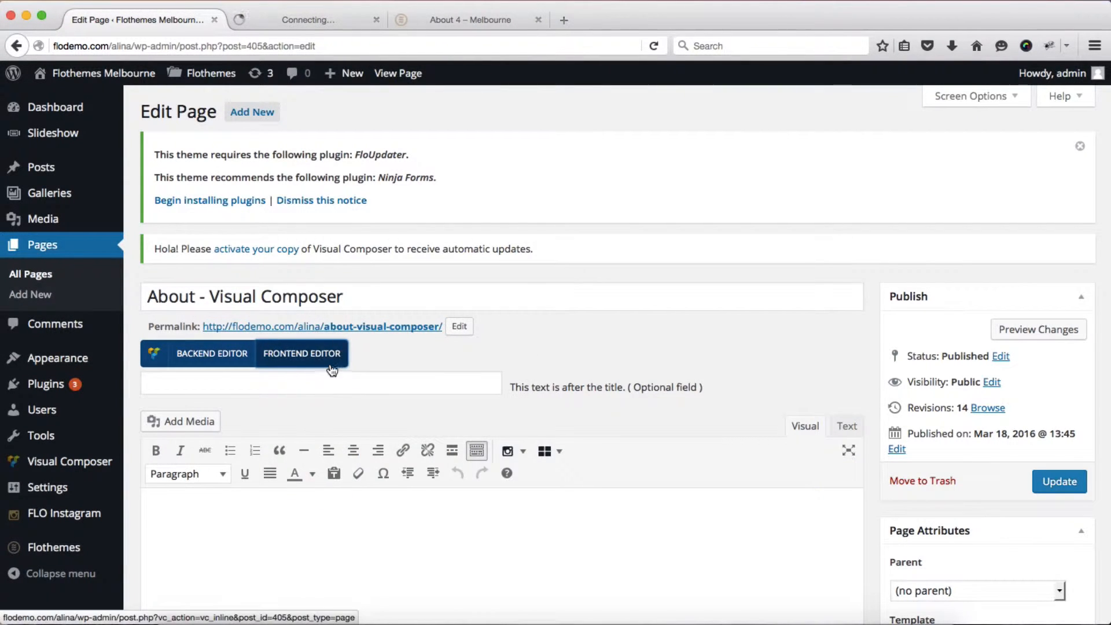
left_click(262, 15)
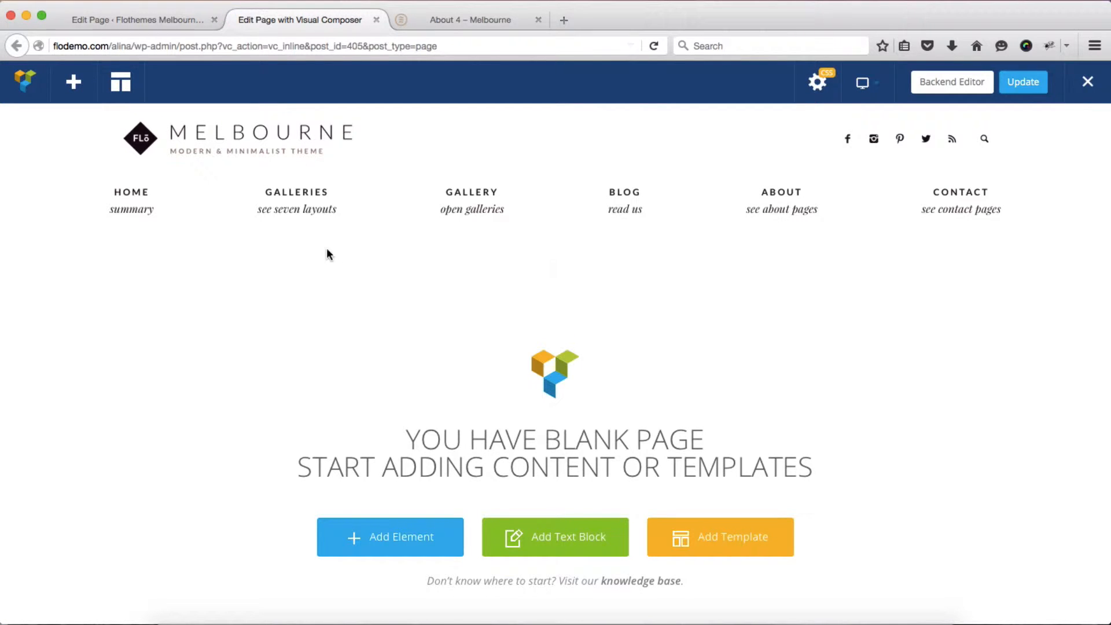
scroll(327, 255, "down", 3)
scroll(327, 257, "up", 2)
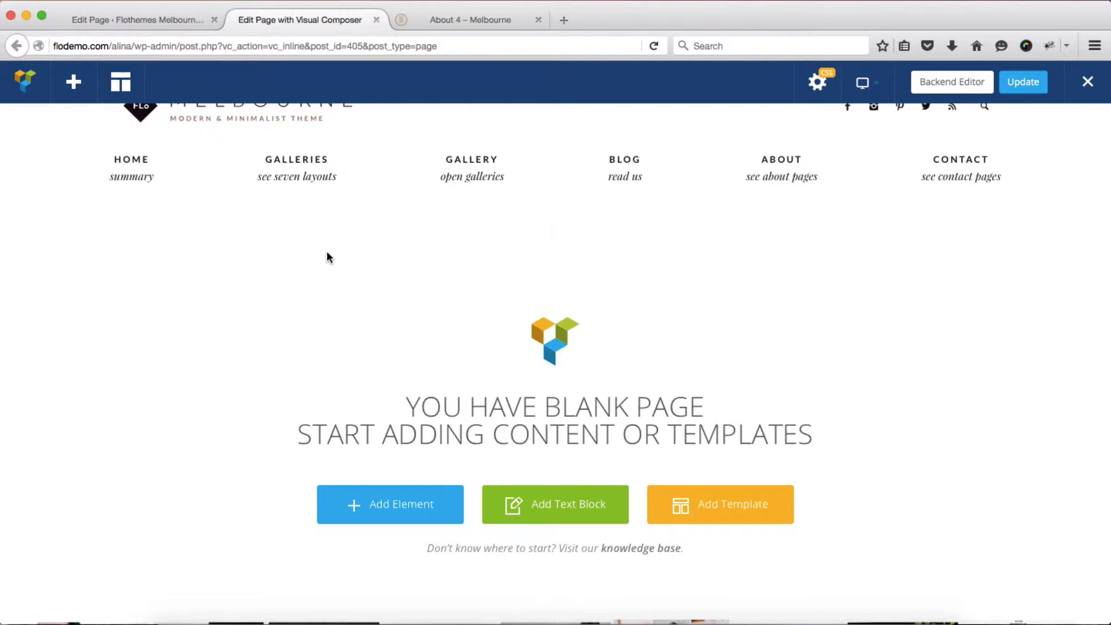
Step: Check the intro section of the About 4 demo page and return to the frontend editor
key("ctrl+Tab")
scroll(522, 346, "down", 5)
scroll(522, 346, "up", 5)
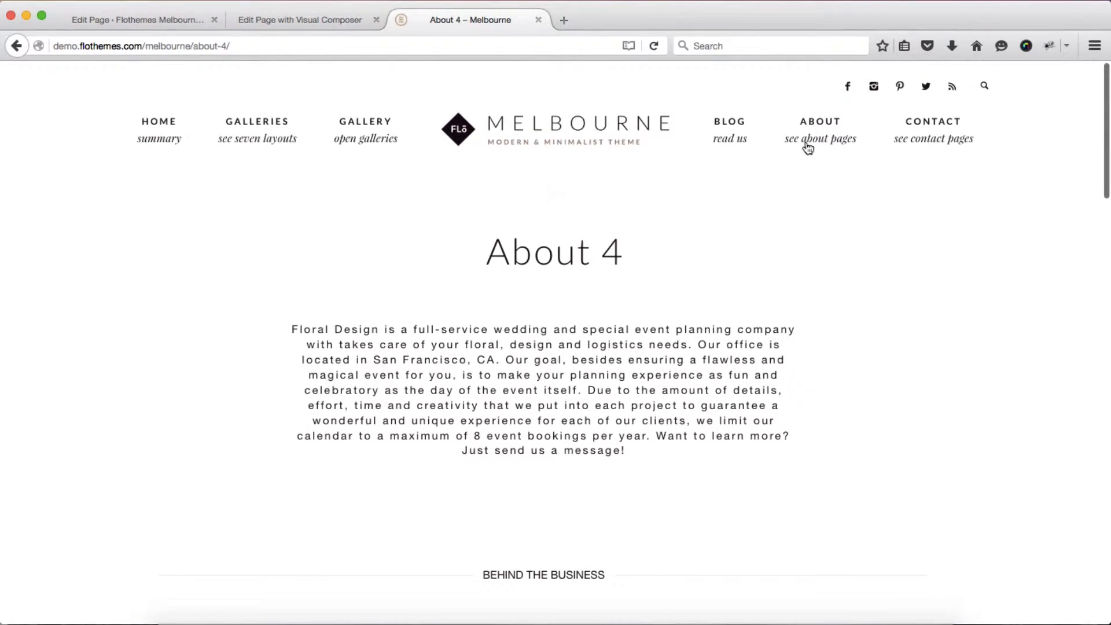
mouse_move(818, 132)
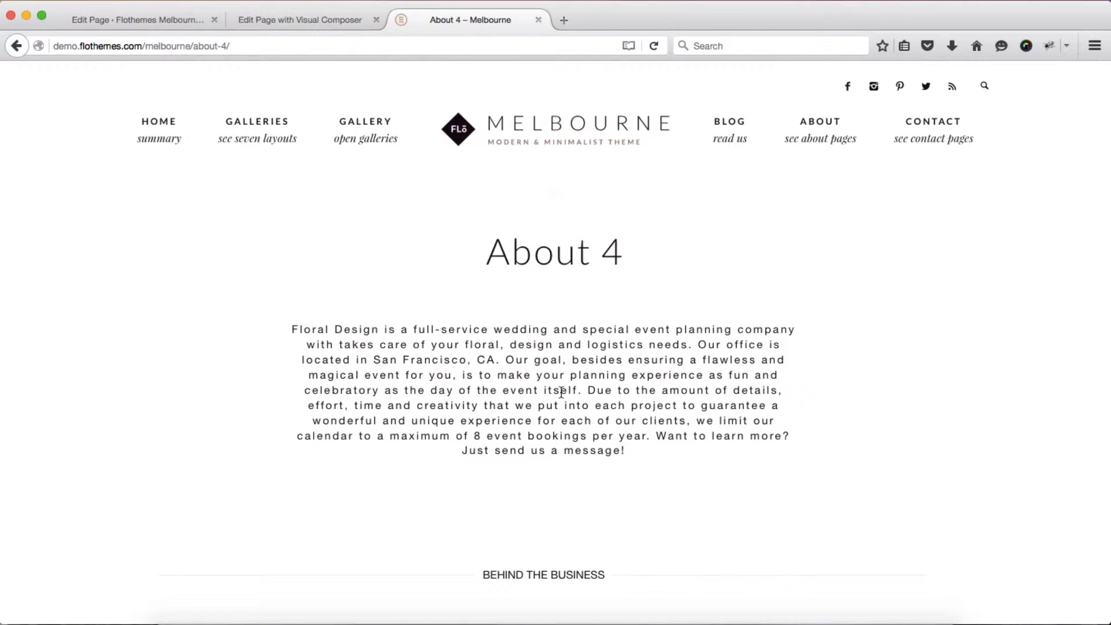
key("ctrl+shift+Tab")
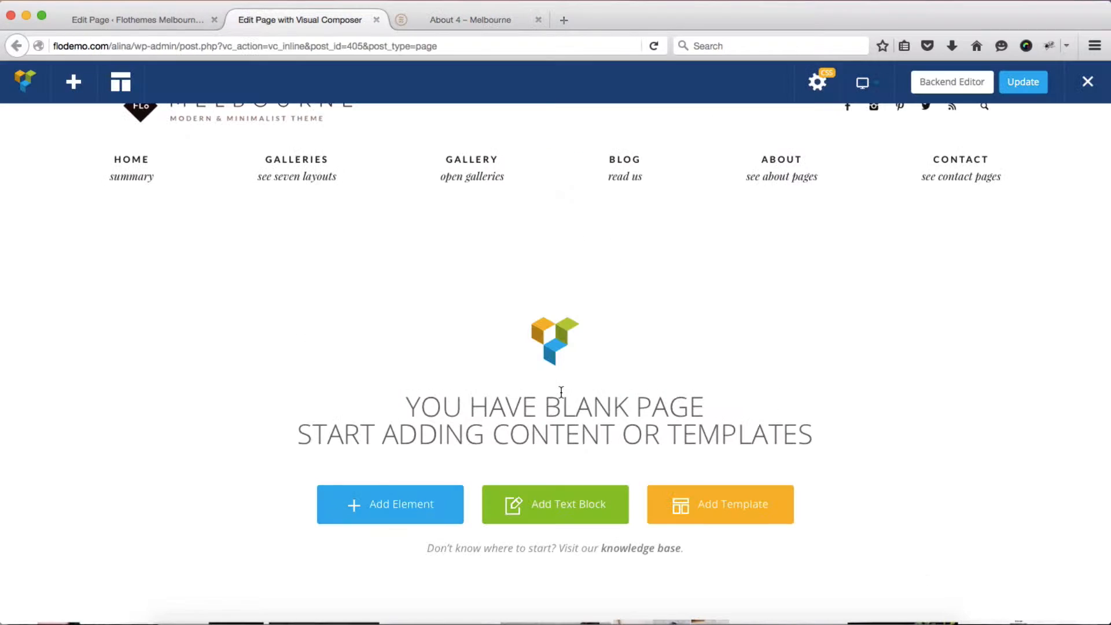
Step: Add a Row element to the blank page and set its layout to three equal columns, 1/3 + 1/3 + 1/3
left_click(389, 512)
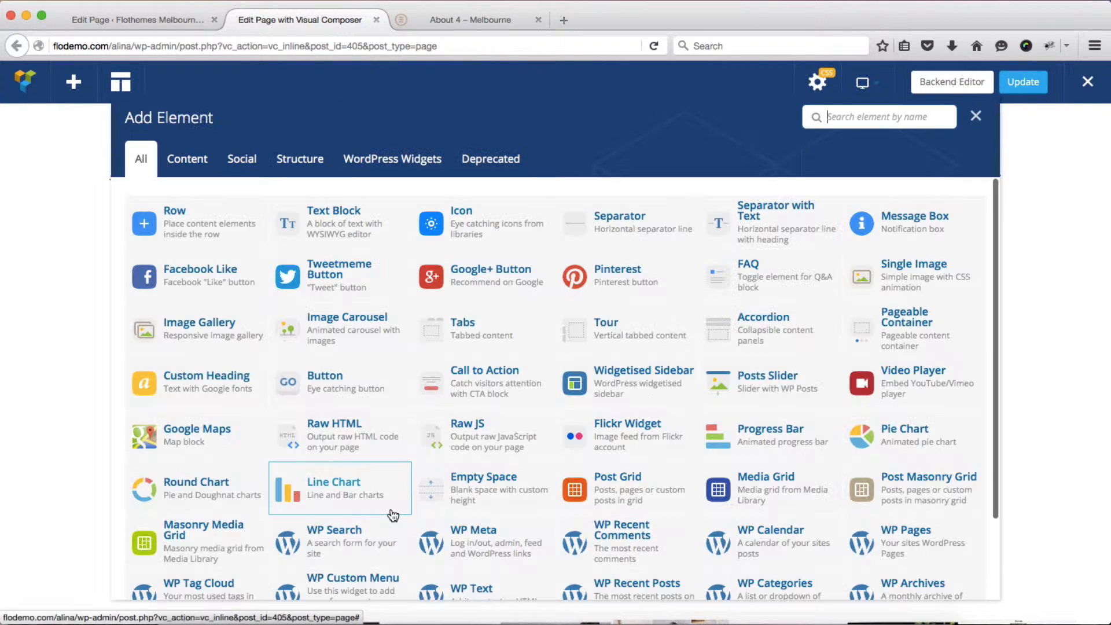
left_click(202, 225)
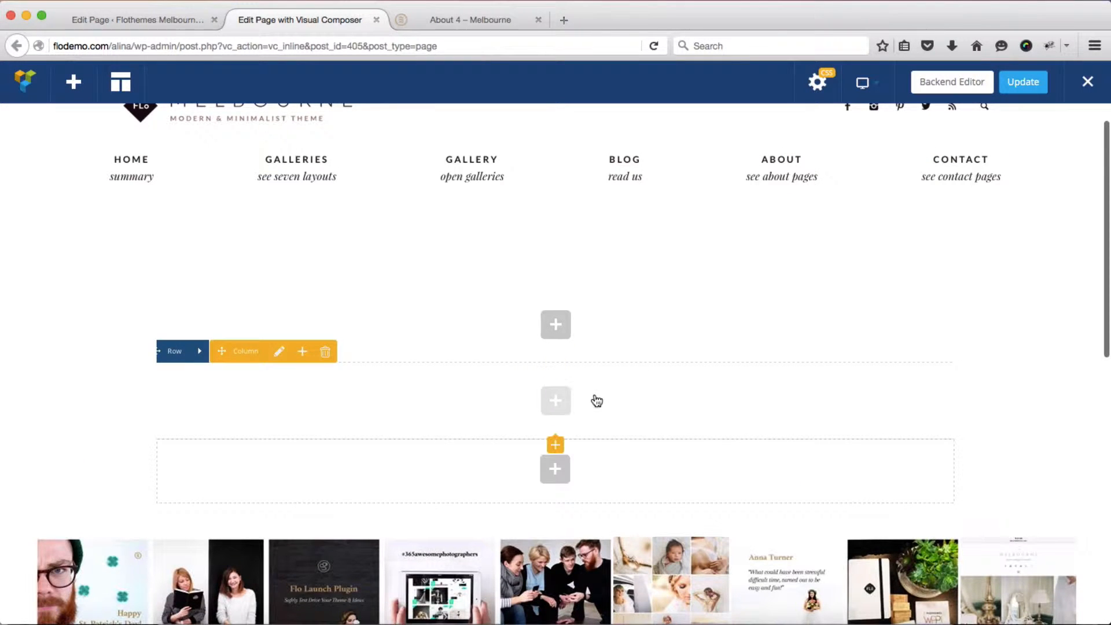
left_click(200, 354)
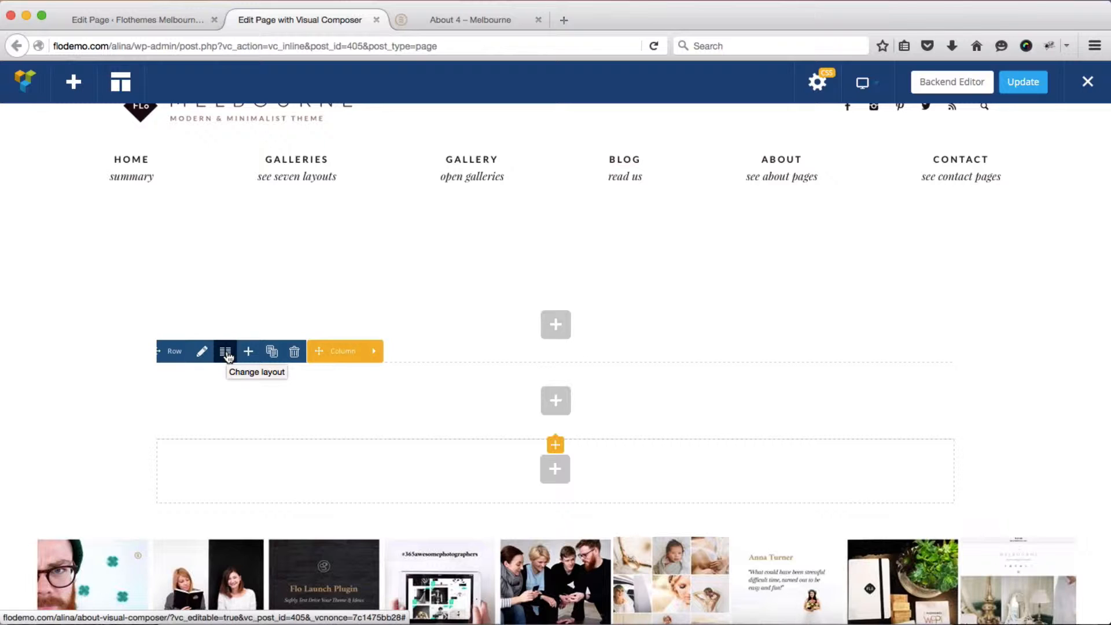
left_click(226, 353)
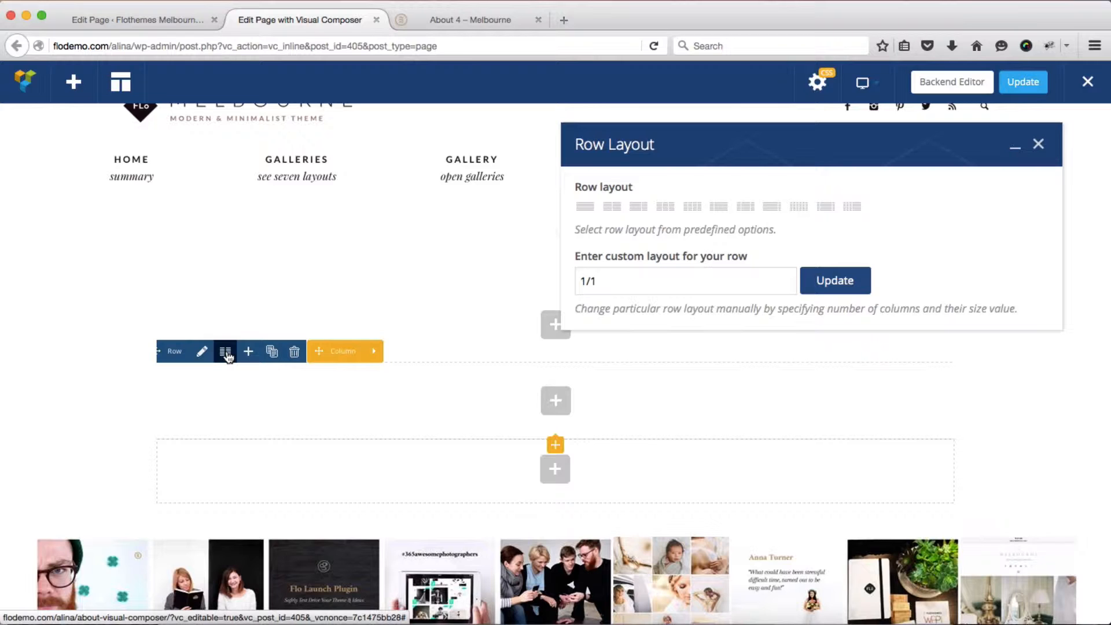
key("ctrl+Tab")
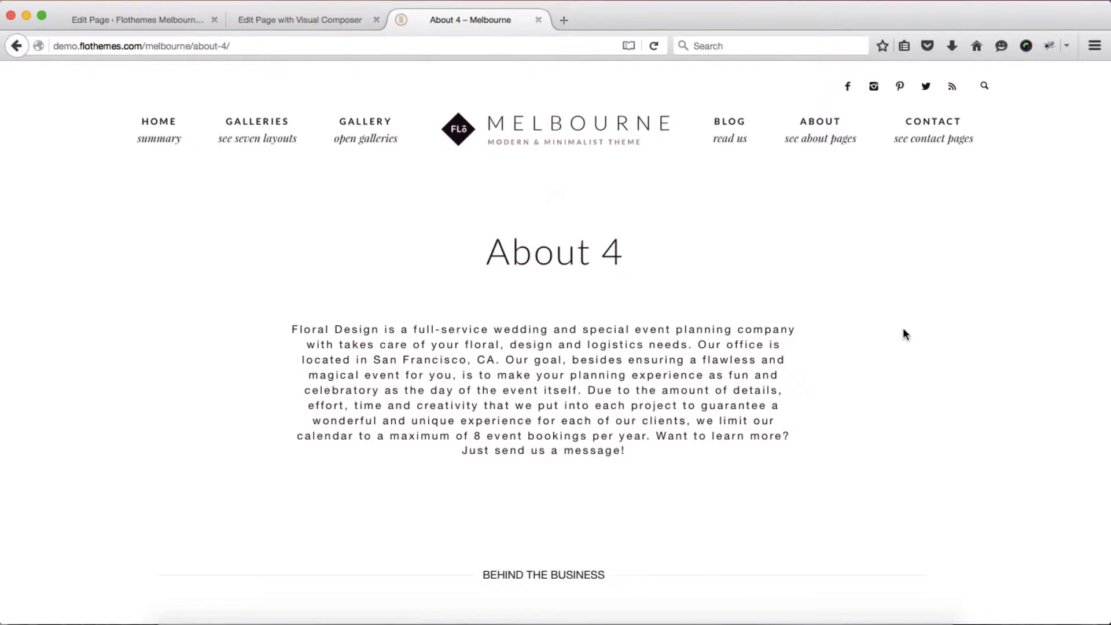
key("ctrl+shift+Tab")
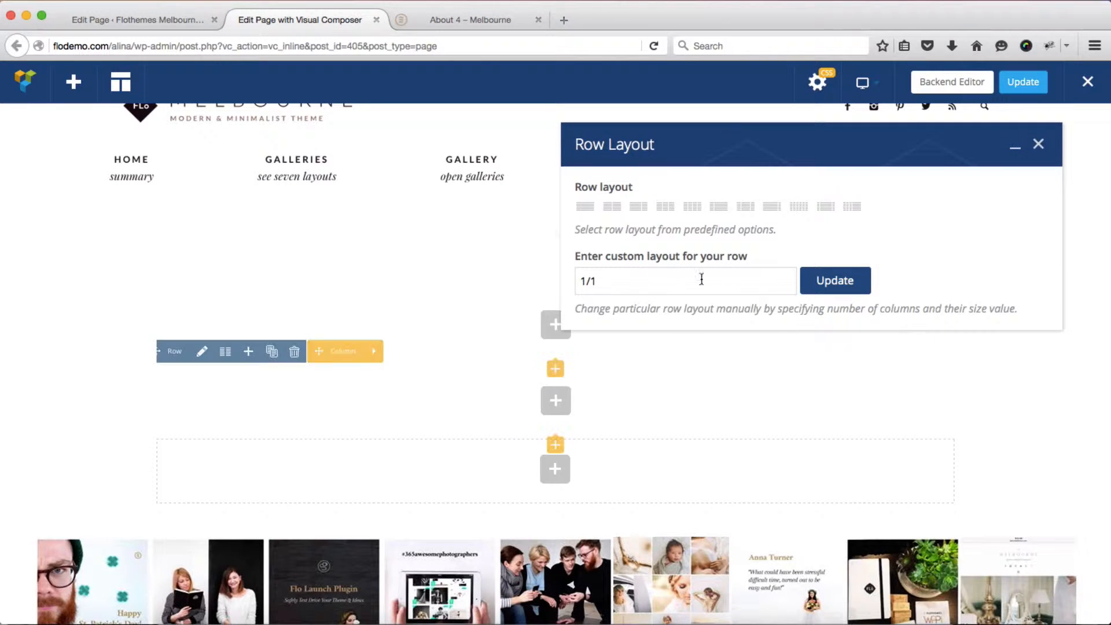
left_click(667, 210)
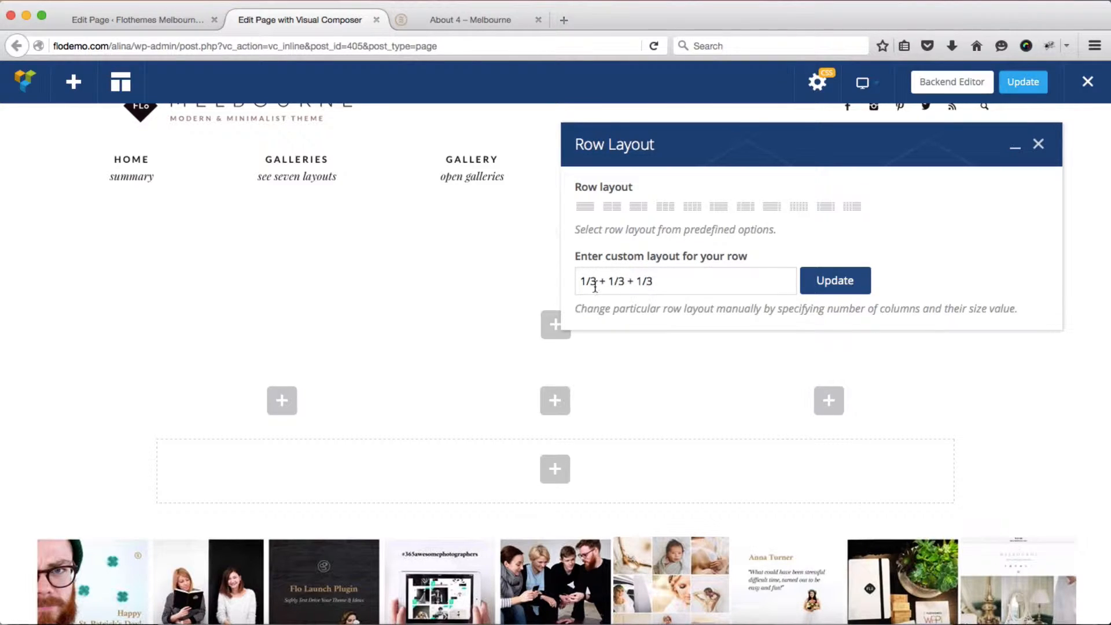
Step: Apply the custom layout 1/6 + 2/3 + 1/6 to the row and close the row layout settings
left_click(595, 282)
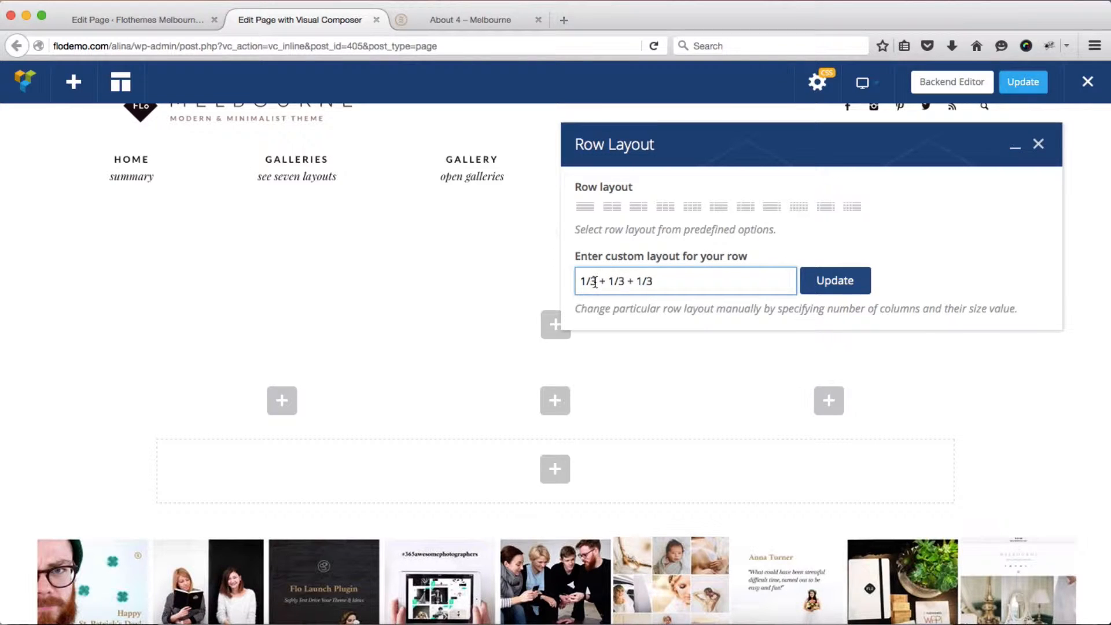
key("BackSpace")
type("6")
left_click(613, 282)
key("BackSpace")
type("2")
left_click(652, 281)
key("BackSpace")
type("6 + 2")
left_click(834, 286)
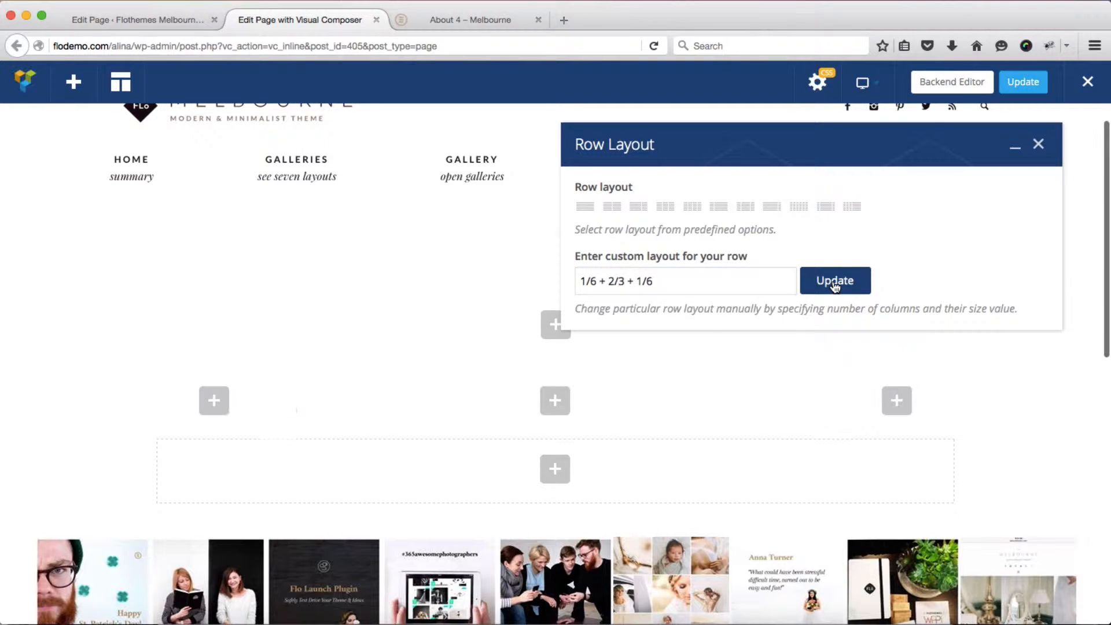
left_click(1038, 146)
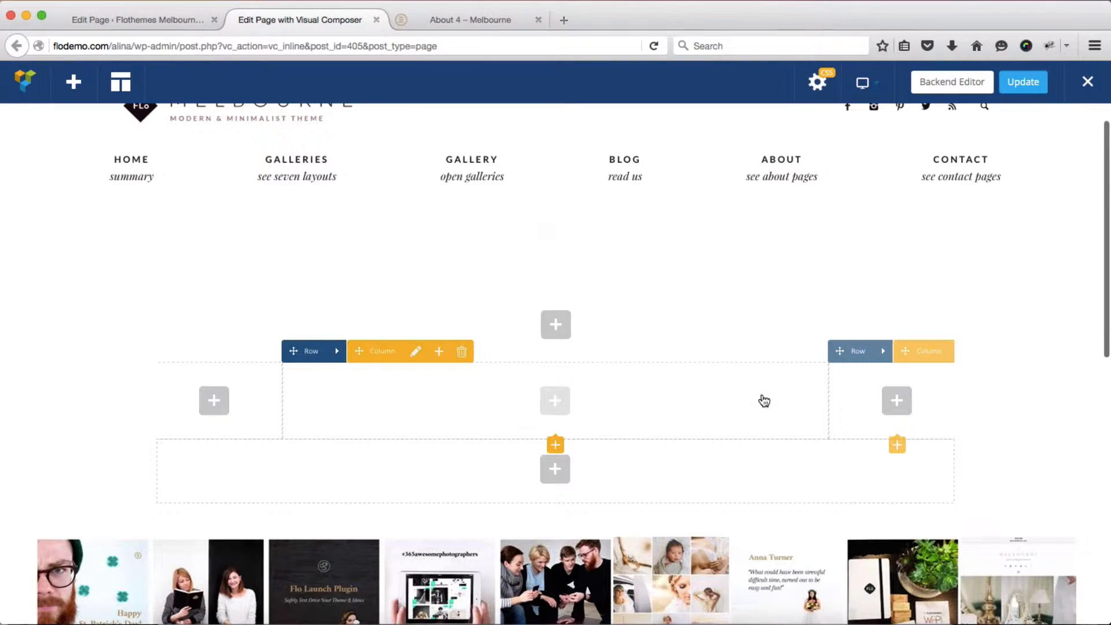
Step: Add a Text Block element to the wide middle column of the row, using the About 4 demo page as reference
scroll(764, 400, "down", 1)
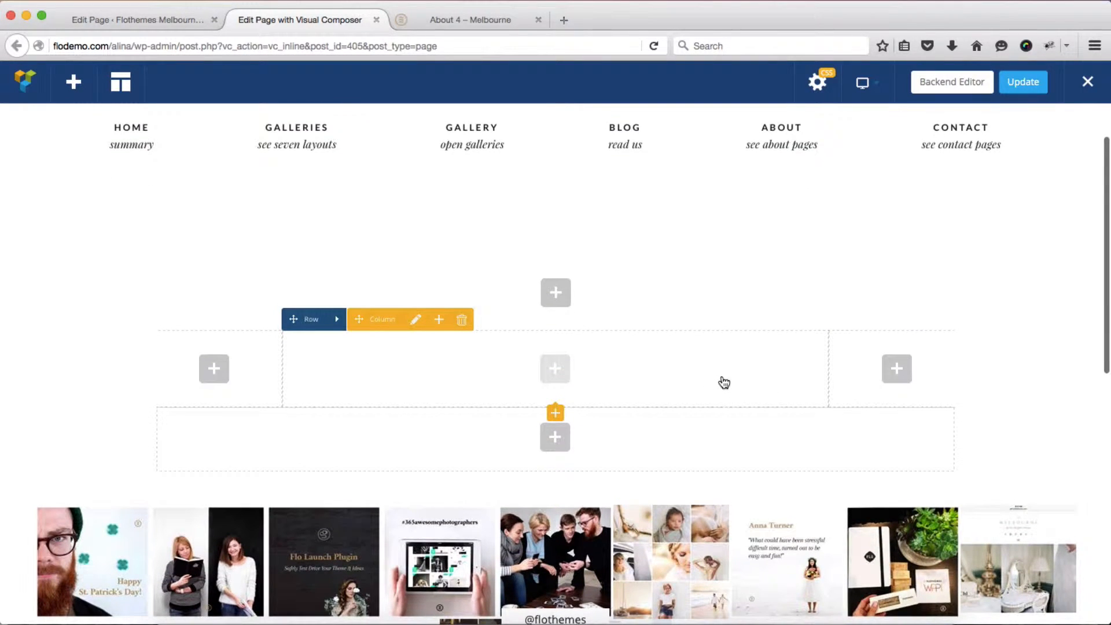
key("ctrl+Tab")
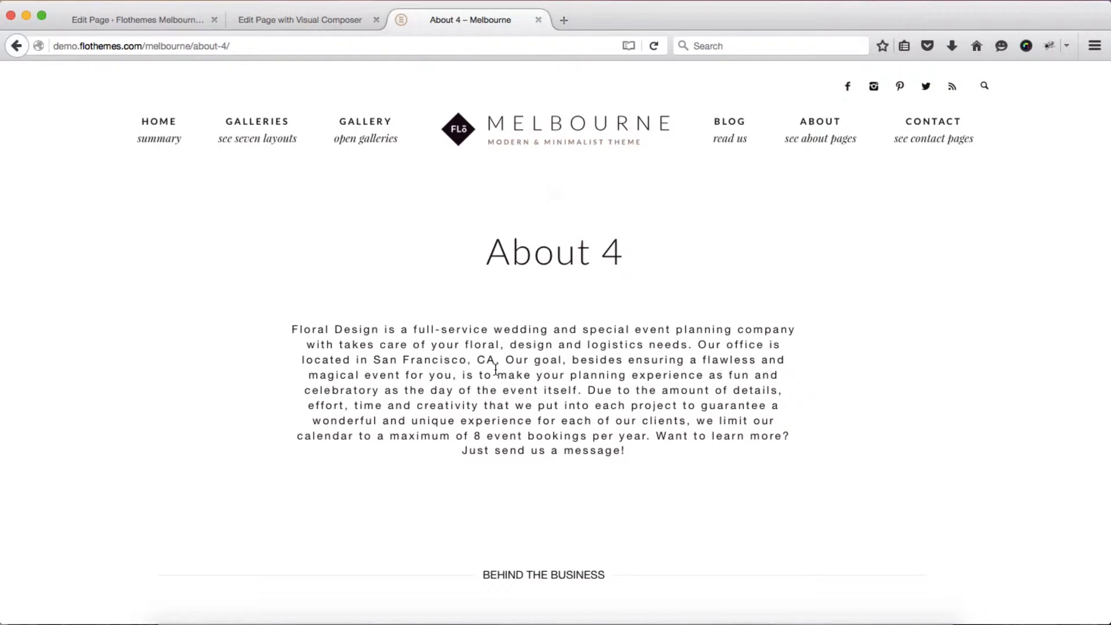
key("ctrl+shift+Tab")
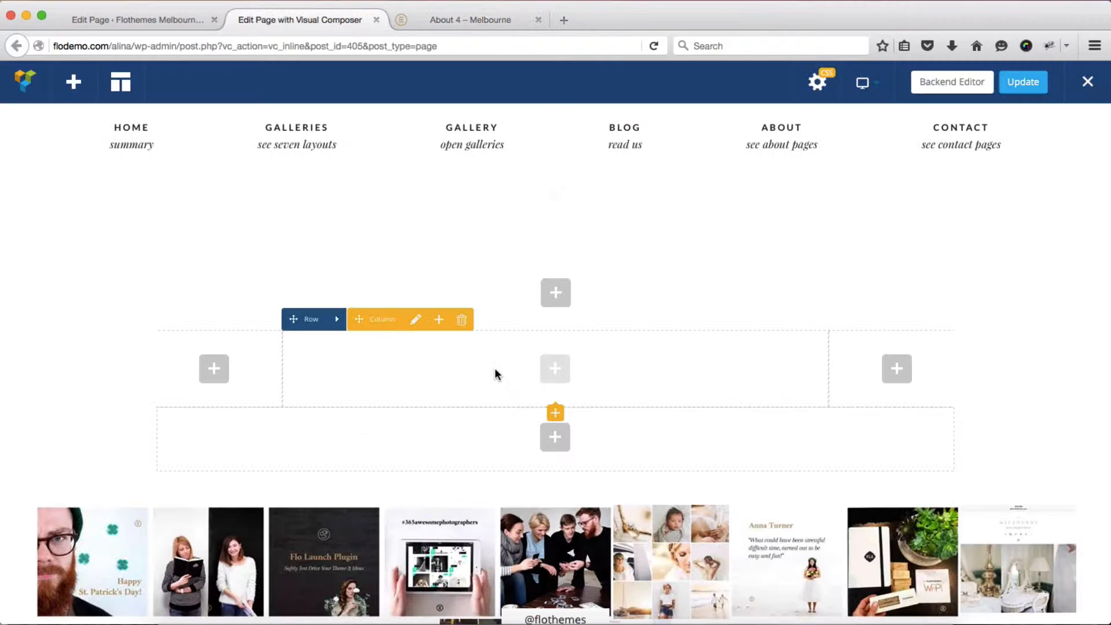
left_click(555, 413)
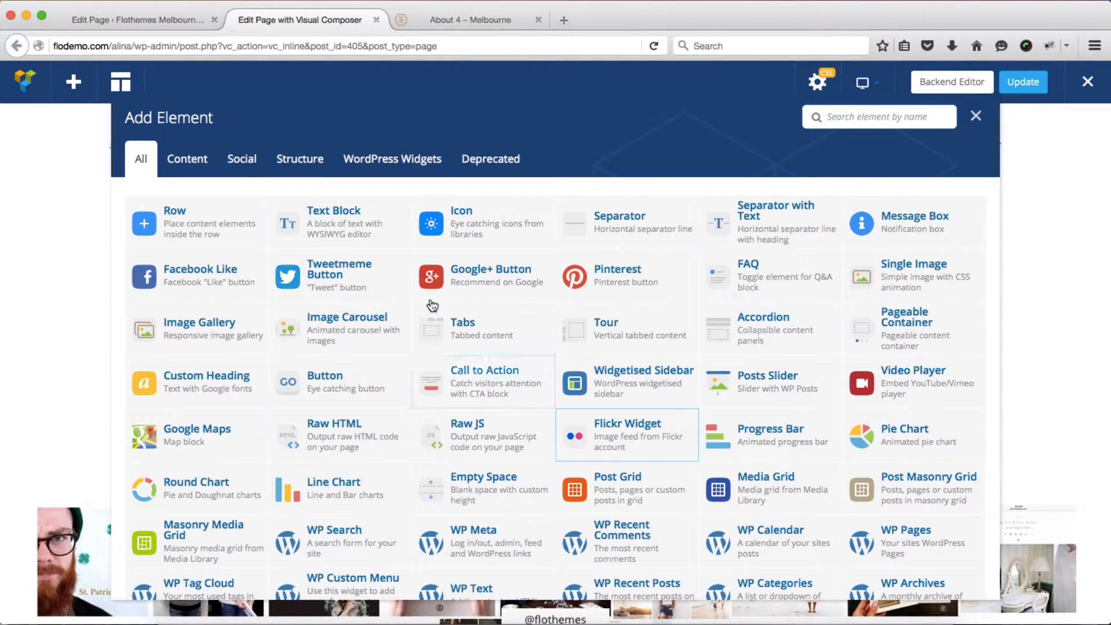
scroll(573, 399, "down", 3)
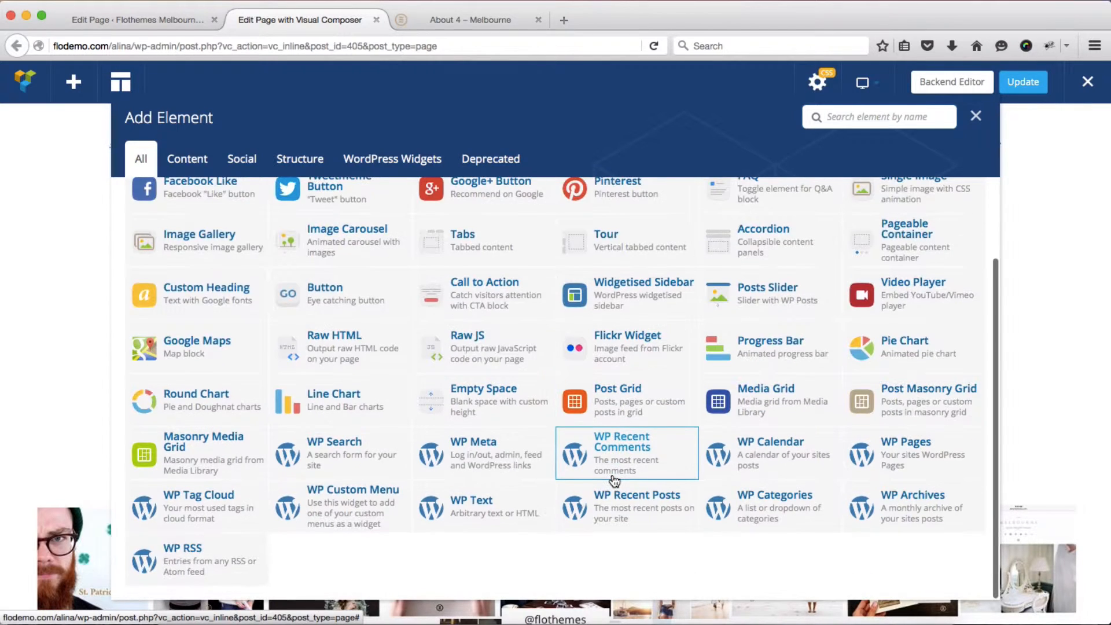
scroll(614, 480, "up", 3)
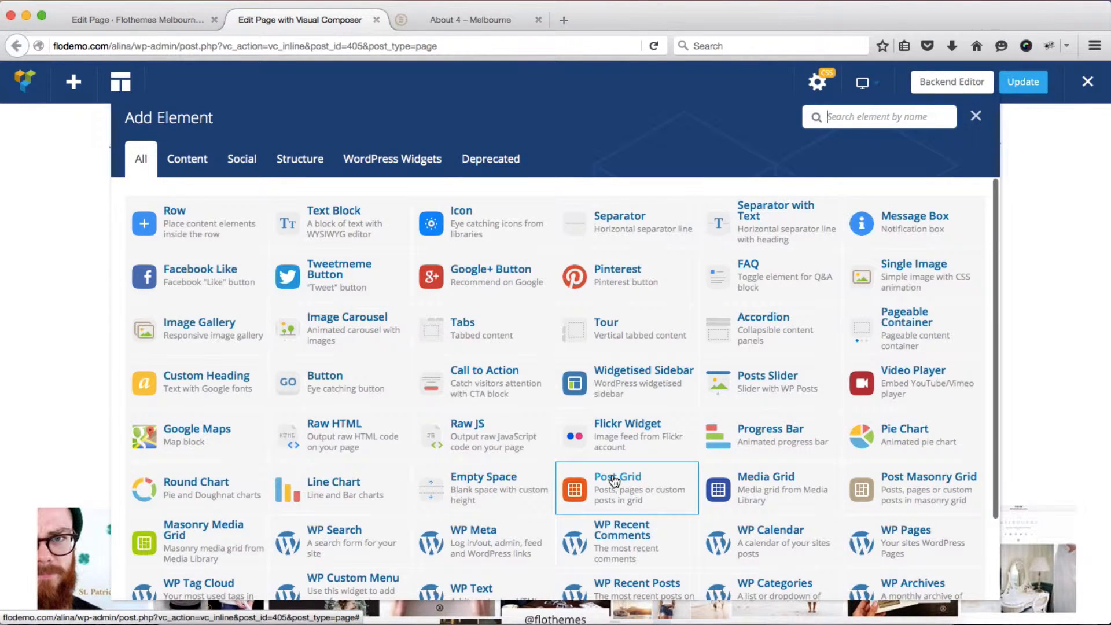
left_click(328, 226)
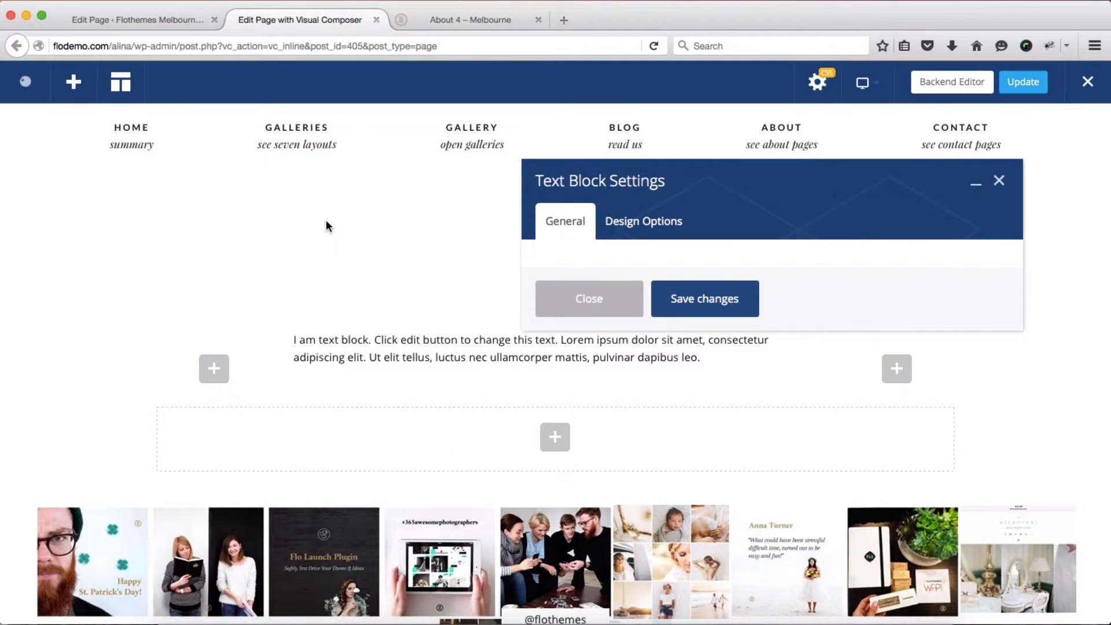
Step: Replace the text block's placeholder with the "Floral Design is a full-service wedding…" paragraph copied from the Untitled 2 text document
triple_click(635, 409)
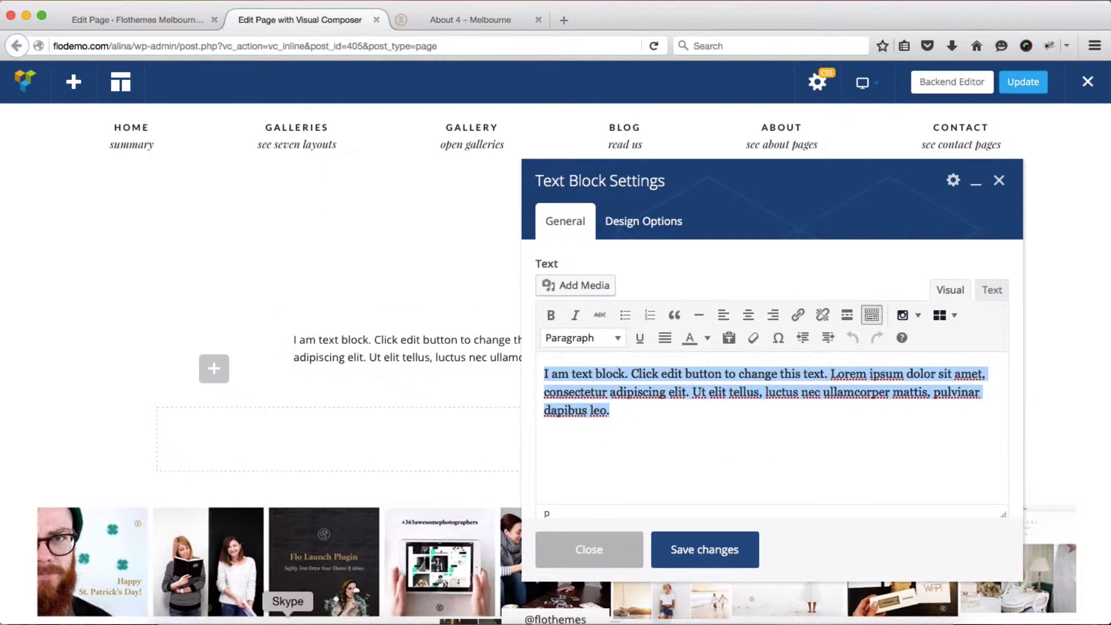
left_click(324, 623)
scroll(609, 192, "up", 4)
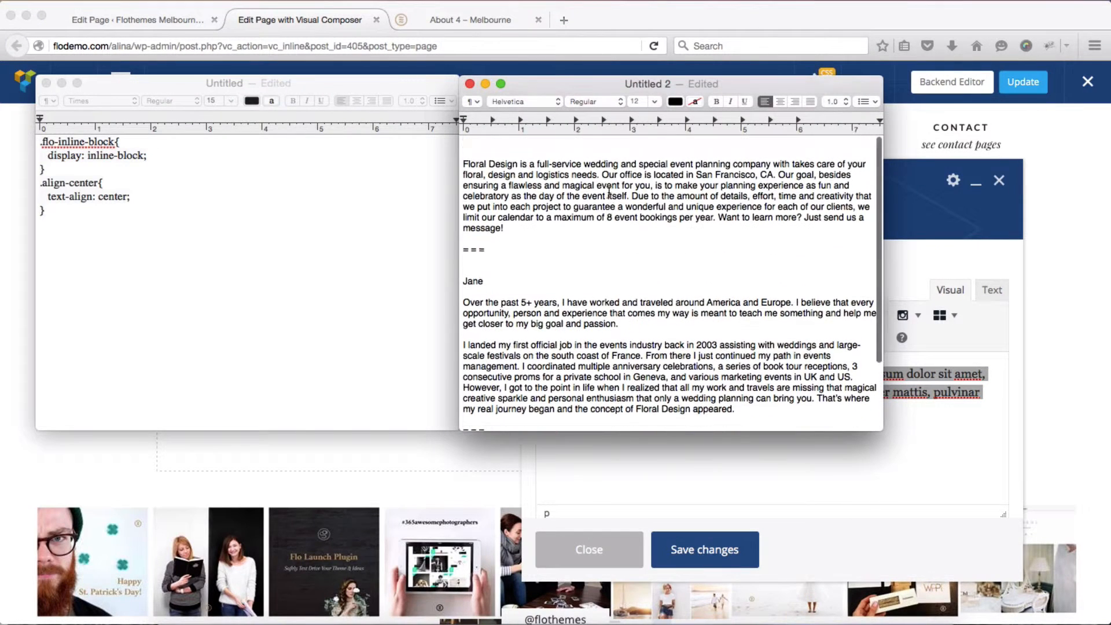
triple_click(574, 173)
key("super+c")
key("super+Tab")
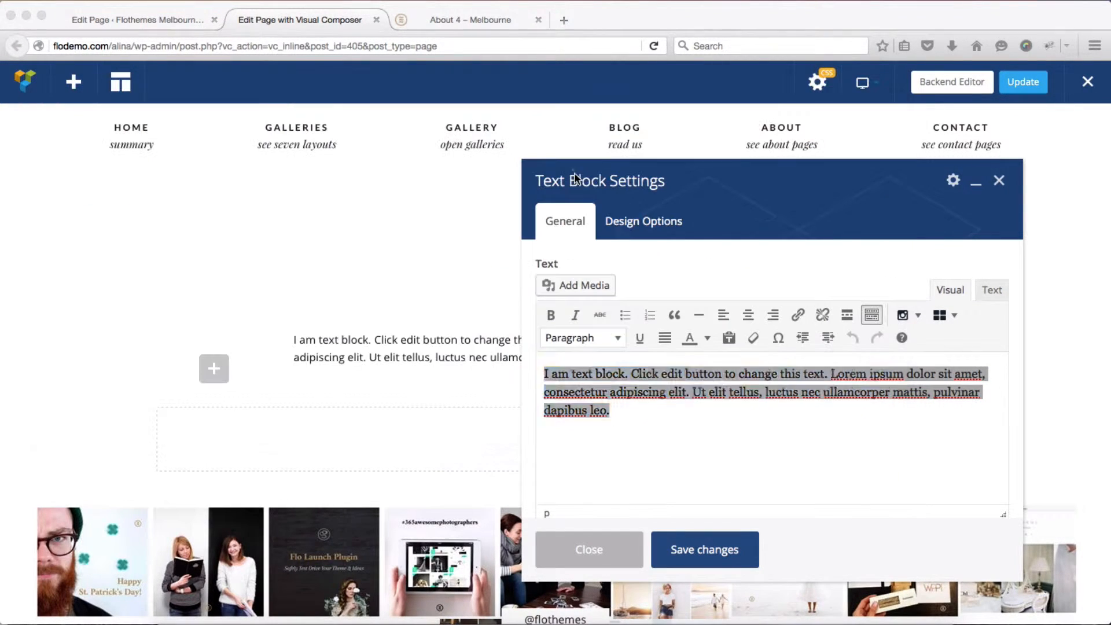
key("super+v")
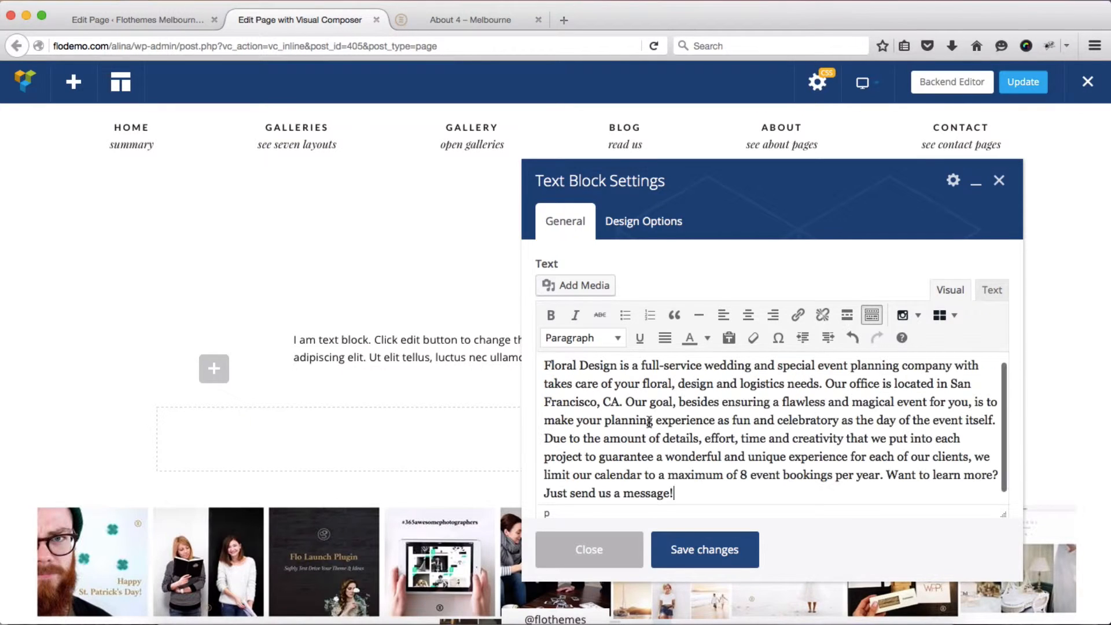
Step: Center-align the whole intro paragraph, save the text block and close its settings
key("super+a")
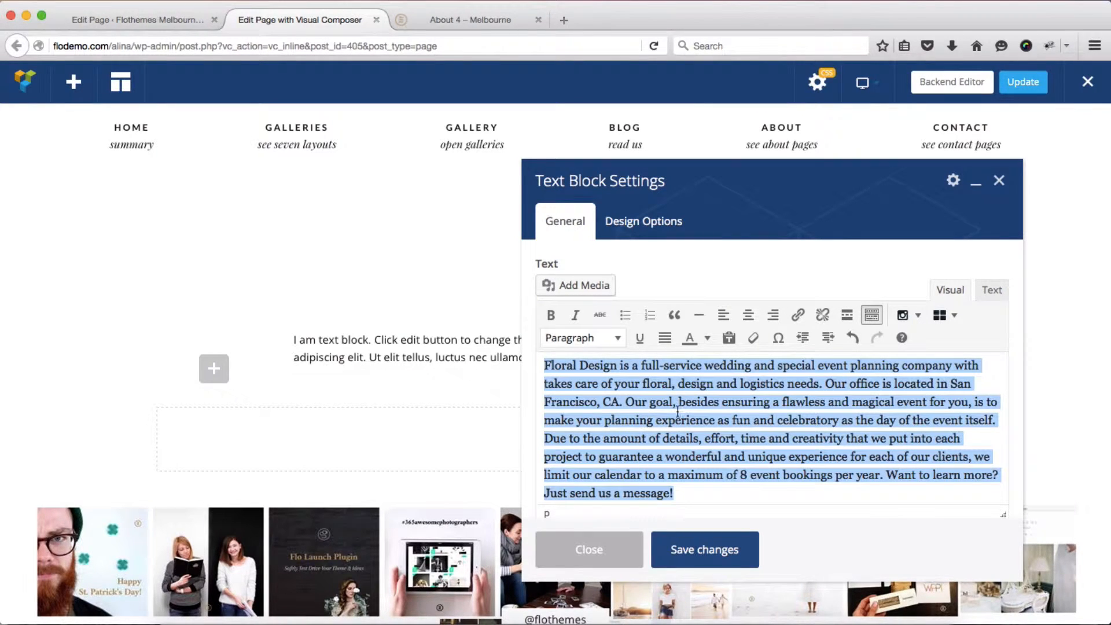
left_click(750, 316)
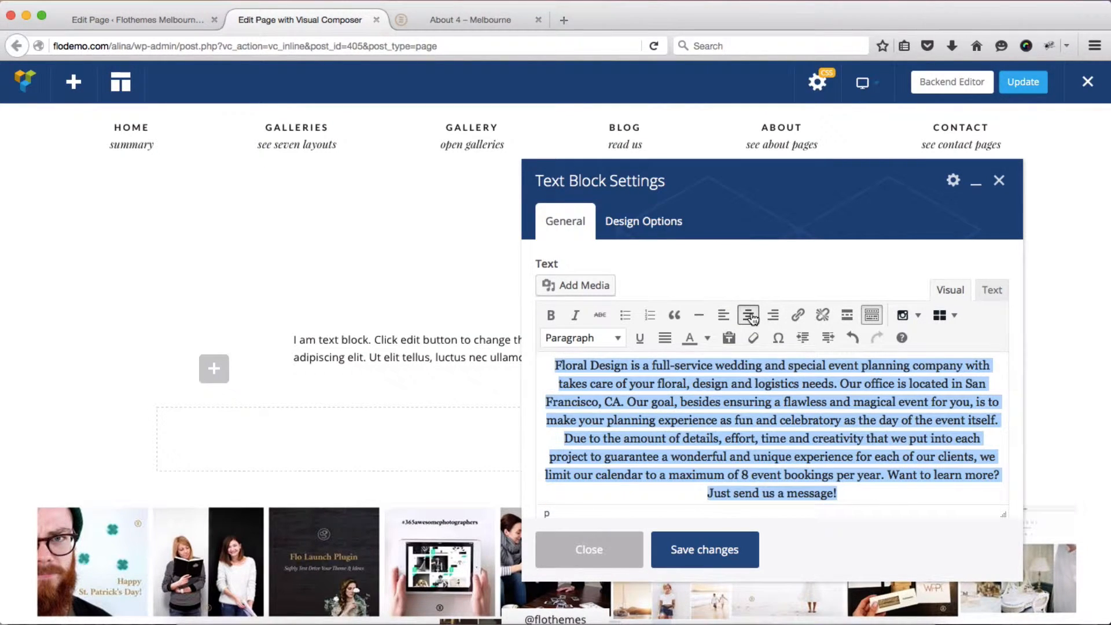
left_click(690, 555)
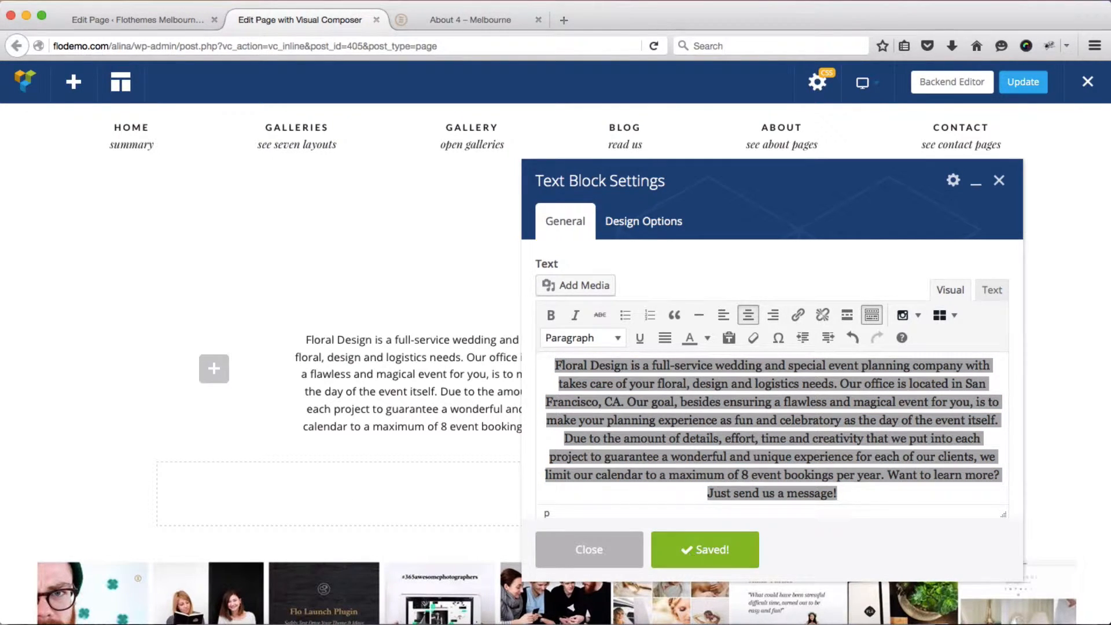
left_click(998, 181)
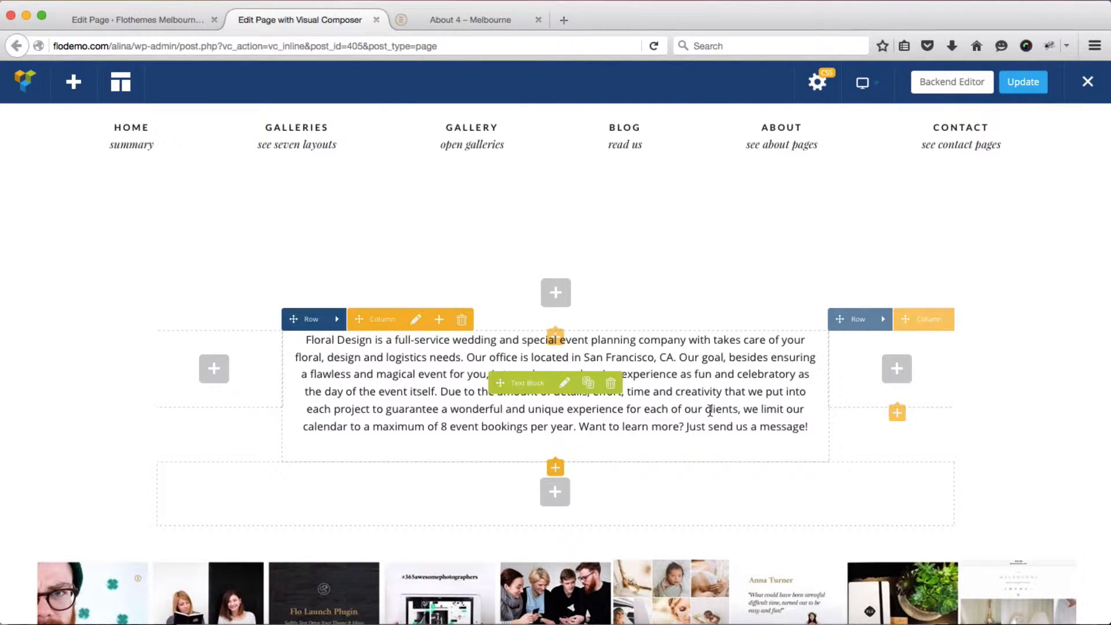
Step: Compare the spacing below the intro with the About 4 demo, set the row's bottom margin to 75, save and close the row settings
key("ctrl+Tab")
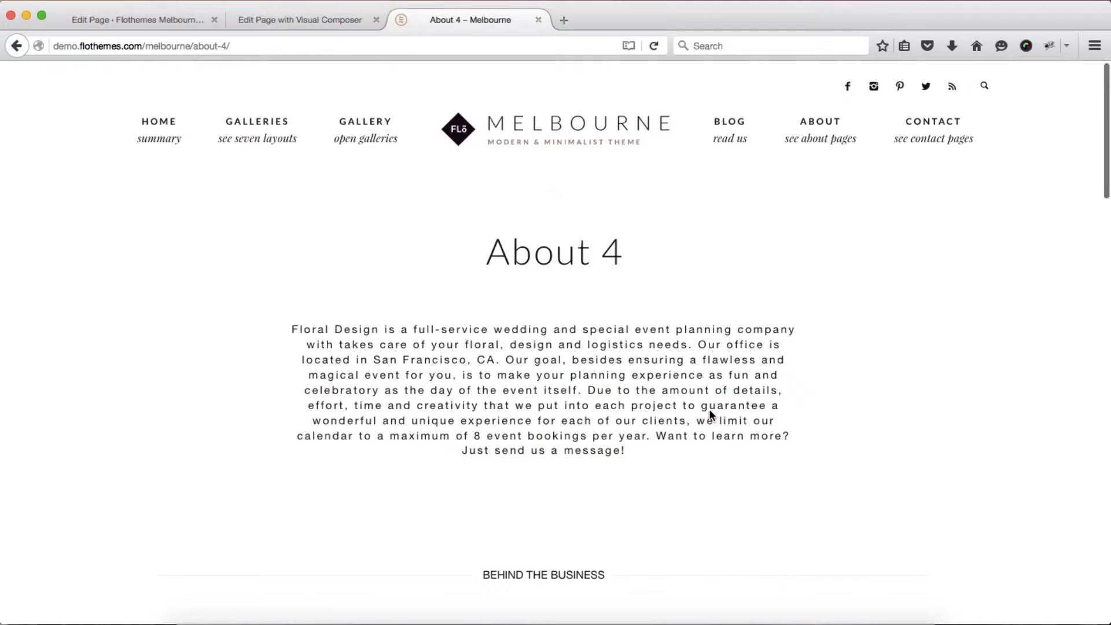
scroll(709, 408, "down", 1)
key("ctrl+shift+Tab")
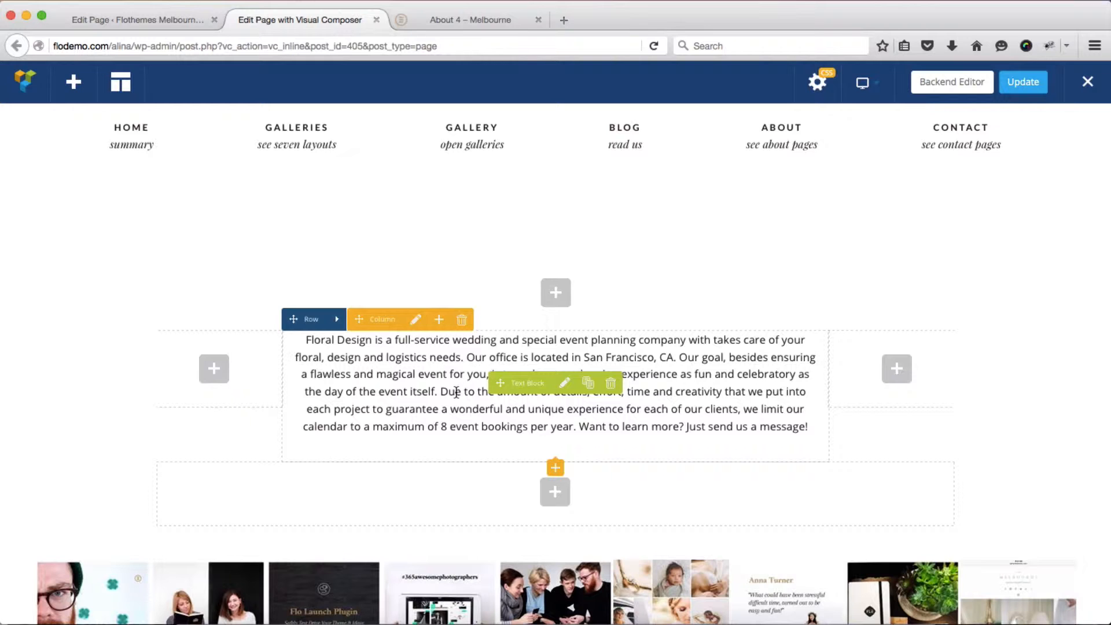
key("ctrl+Tab")
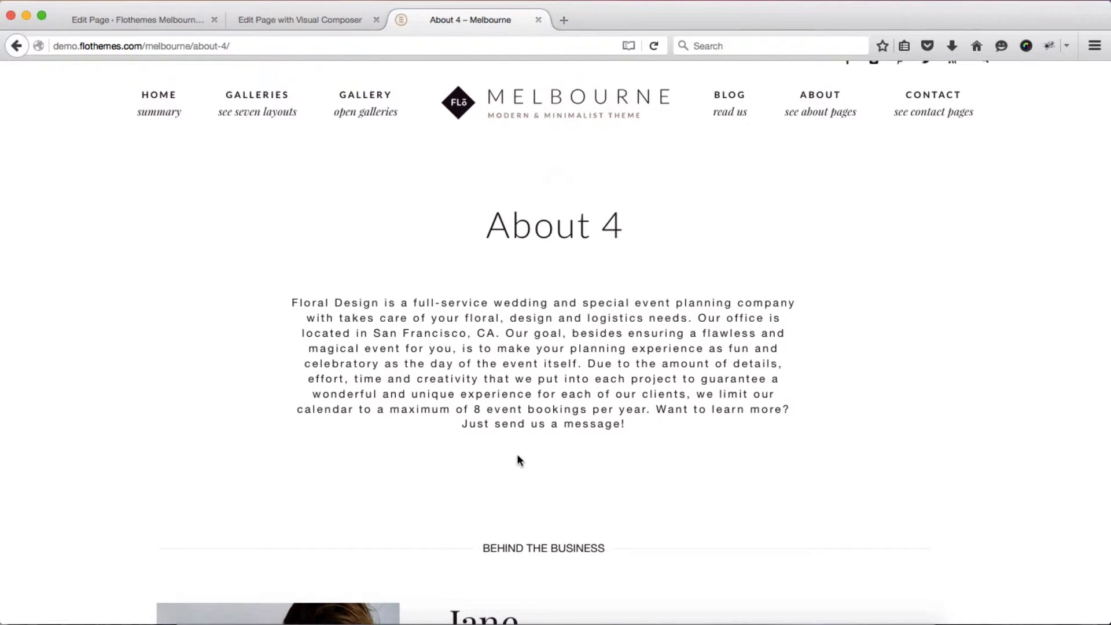
key("ctrl+shift+Tab")
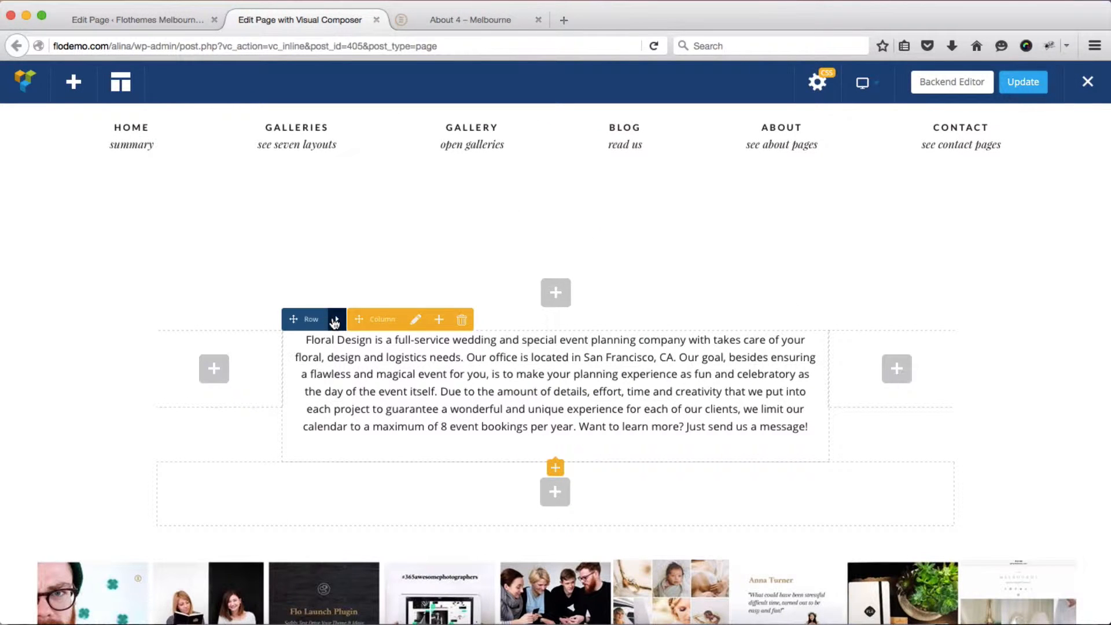
mouse_move(334, 322)
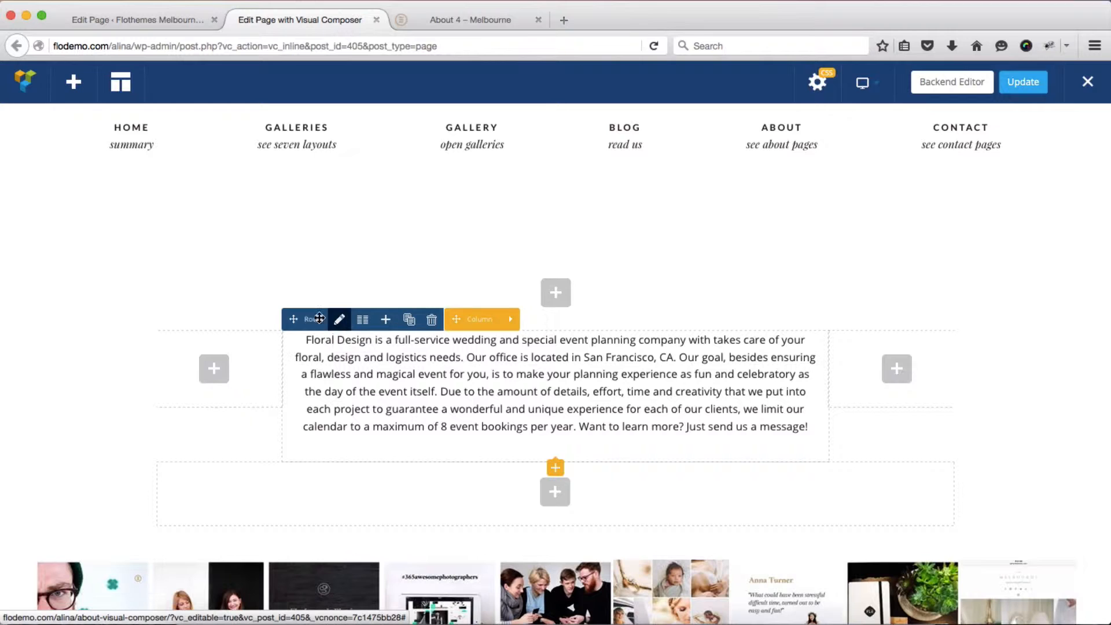
left_click(336, 323)
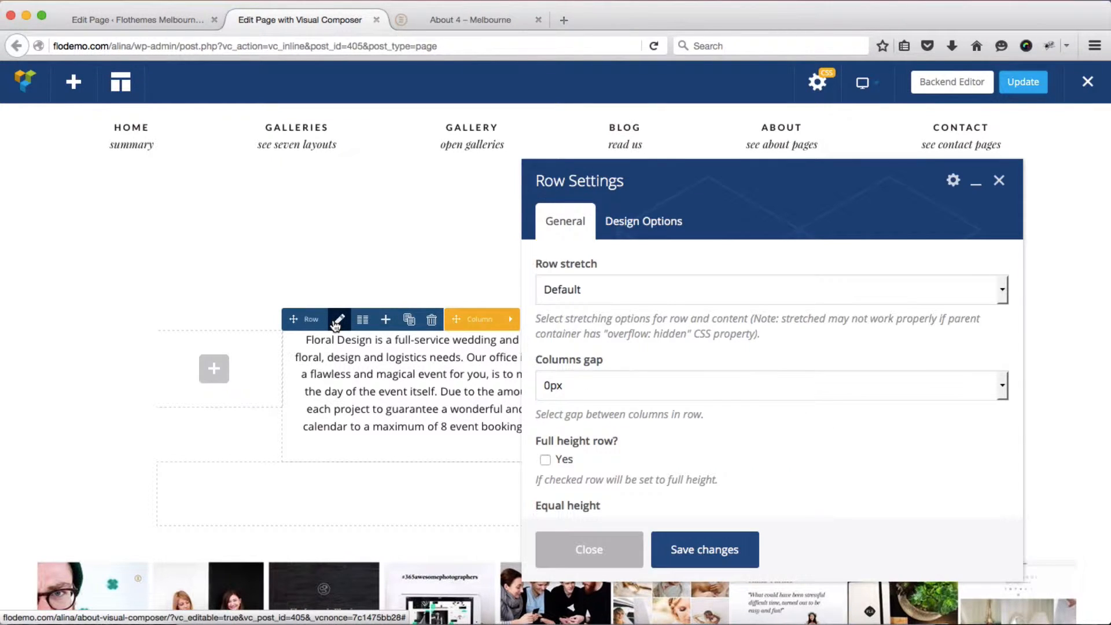
left_click(649, 228)
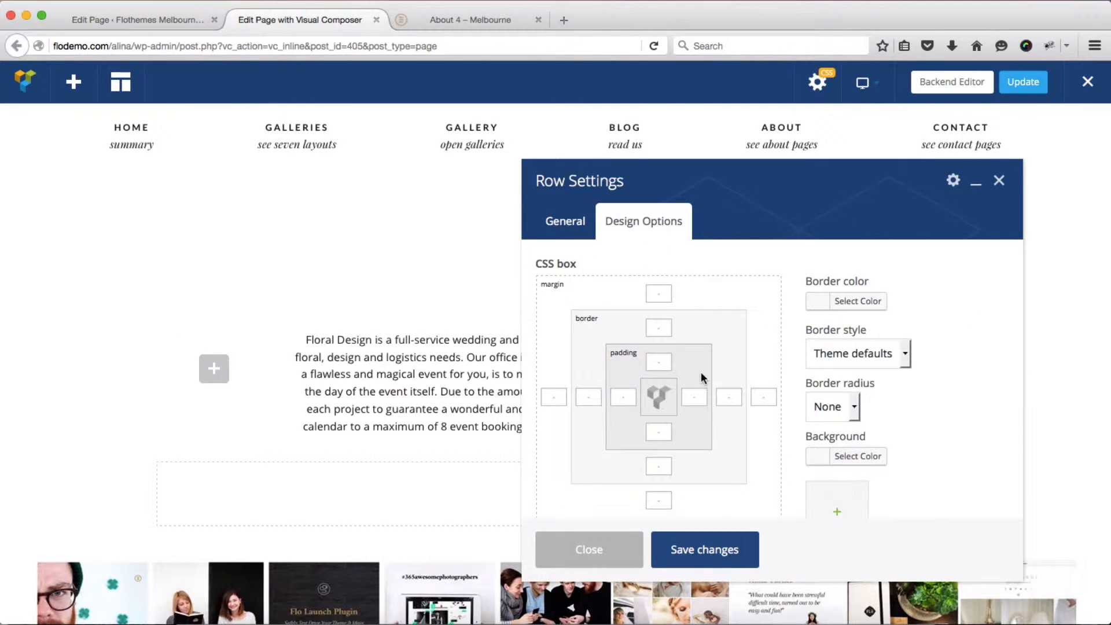
scroll(702, 451, "down", 1)
left_click(660, 473)
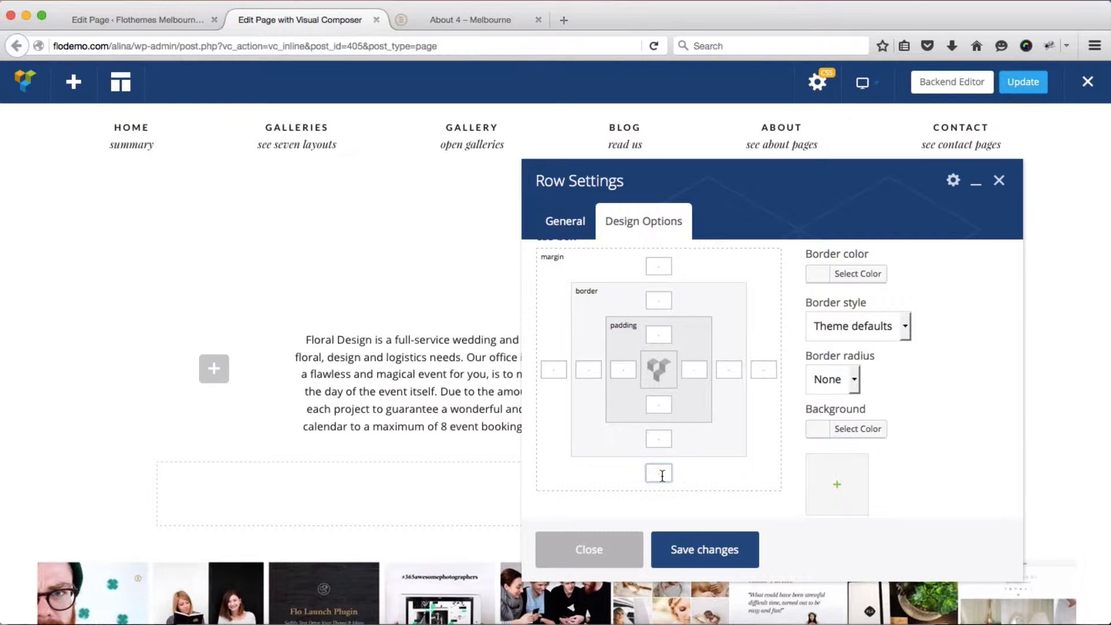
left_click(701, 555)
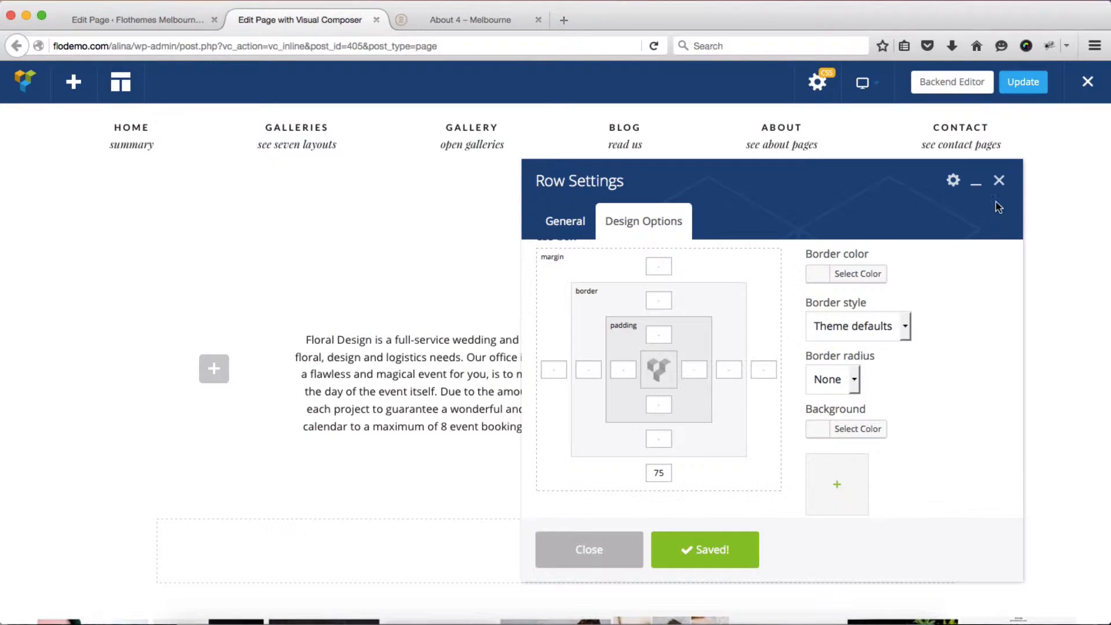
left_click(1000, 182)
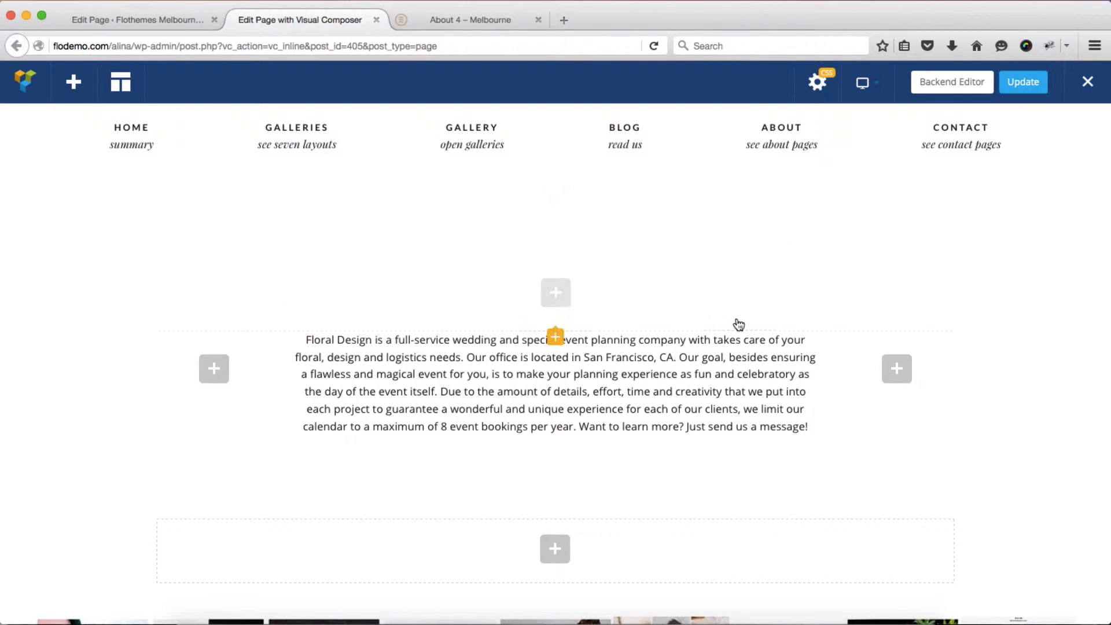
Step: Check the section heading below the intro on the About 4 demo page and add a Separator with Text element below the intro row
key("ctrl+Tab")
scroll(622, 404, "down", 3)
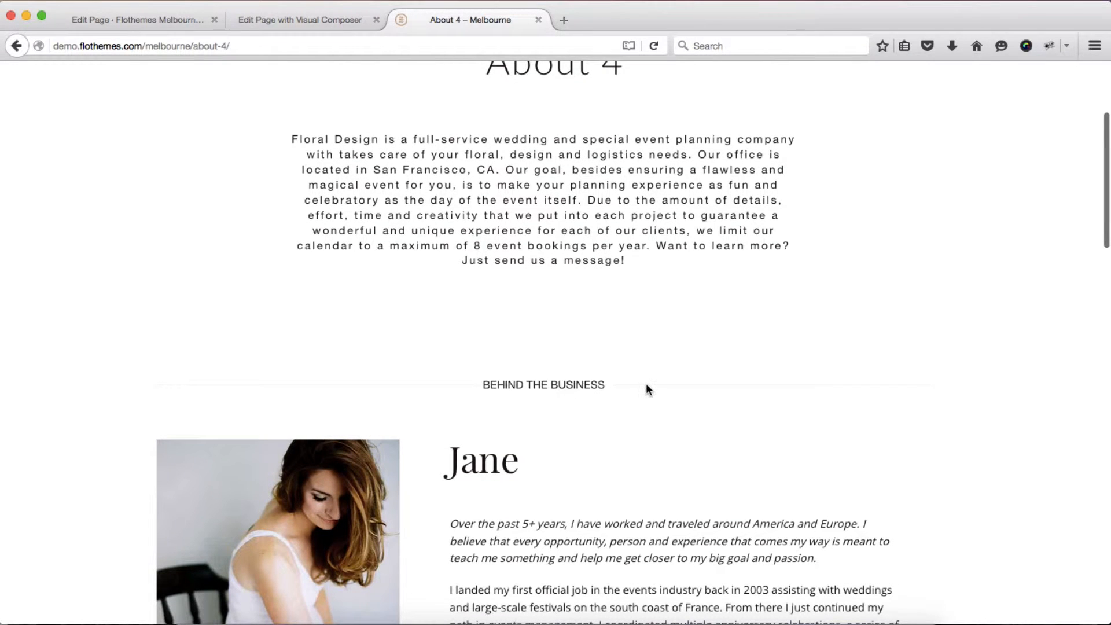
key("ctrl+shift+Tab")
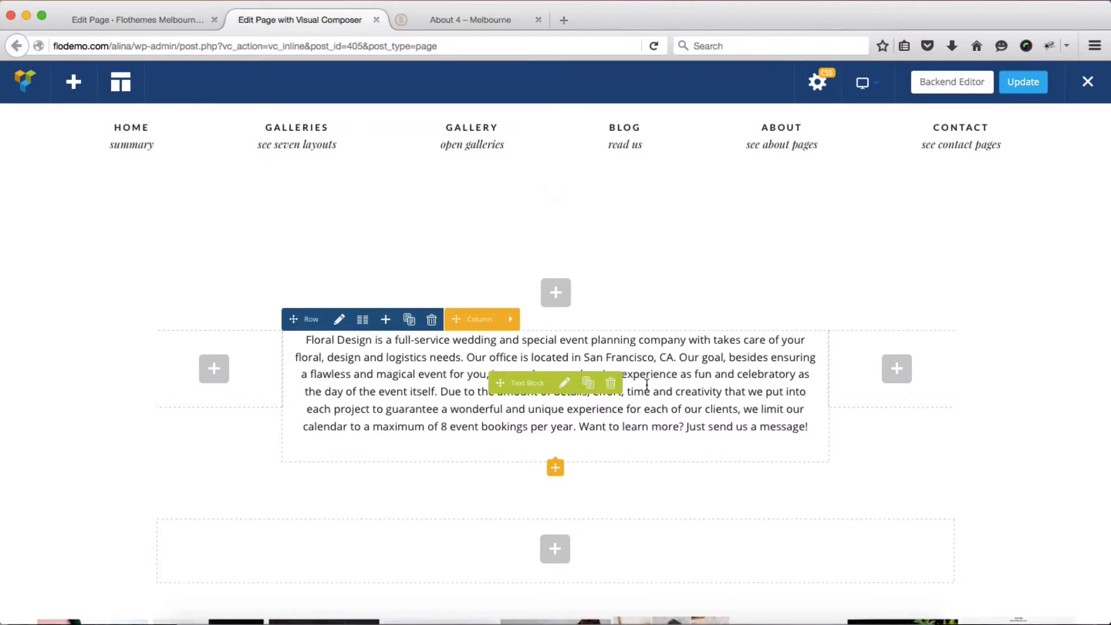
scroll(520, 449, "down", 2)
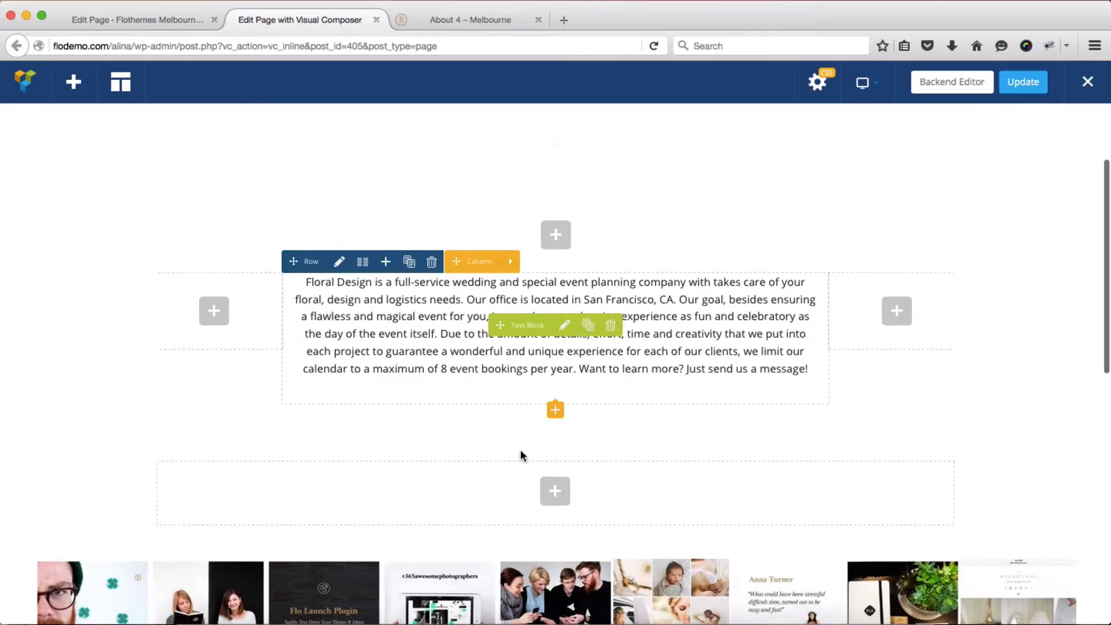
left_click(556, 492)
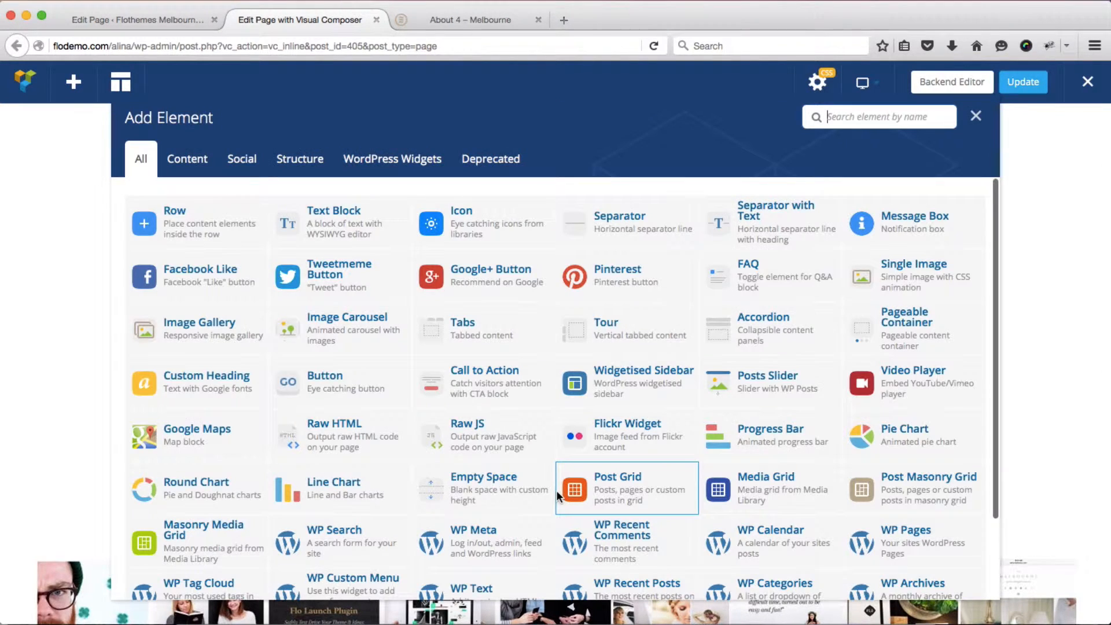
left_click(773, 215)
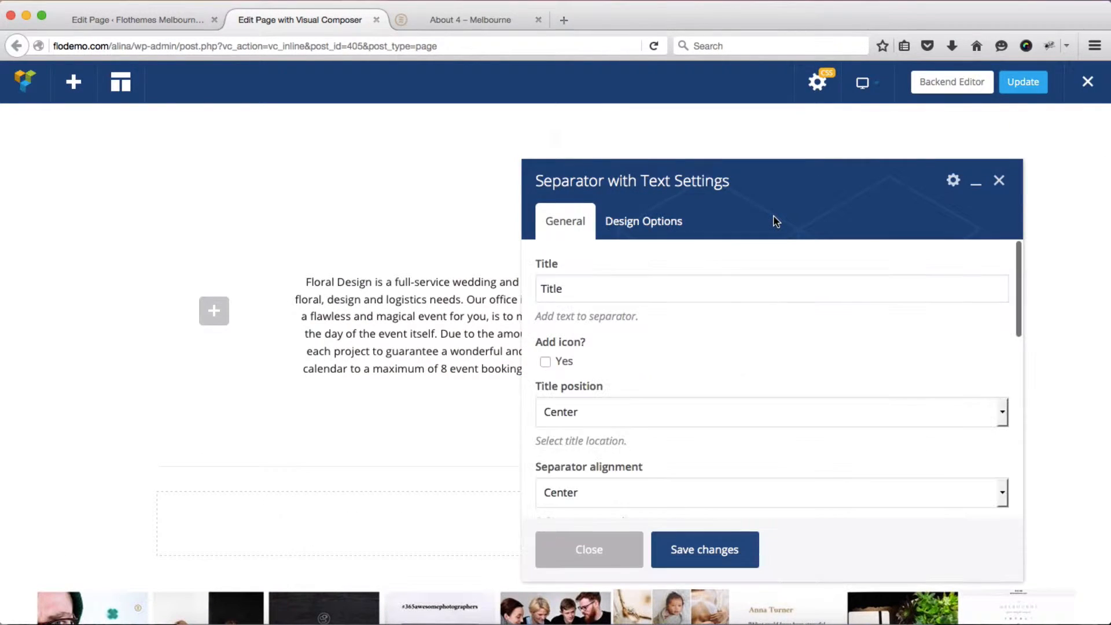
Step: Check the section heading on the About 4 demo page and set the separator's title to "BEHIND THE BUSINESS"
double_click(620, 296)
key("ctrl+Tab")
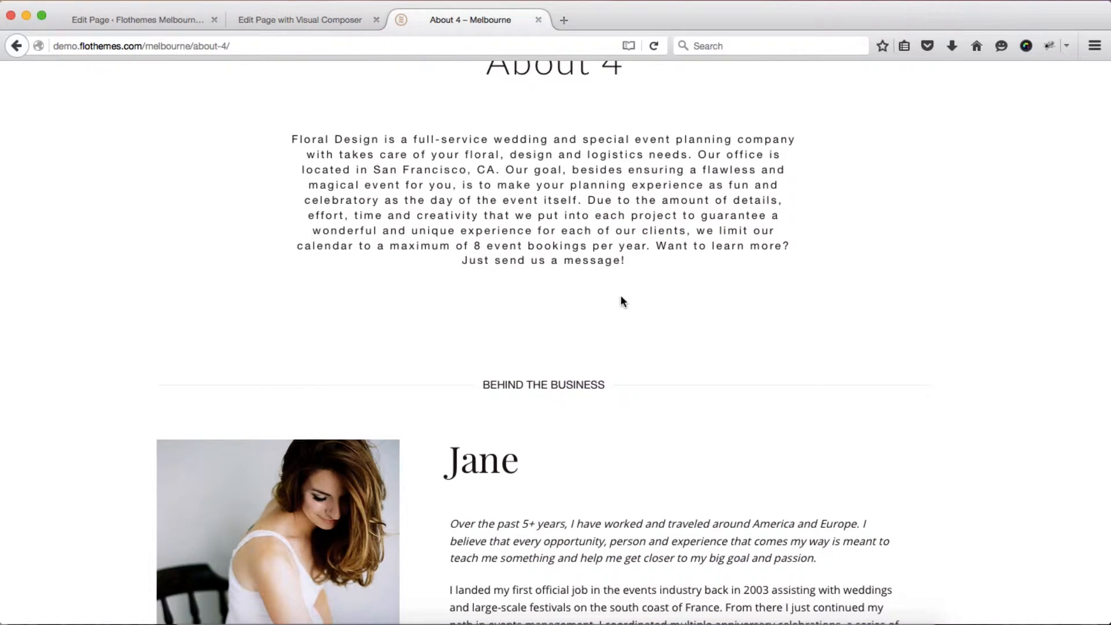
key("ctrl+shift+Tab")
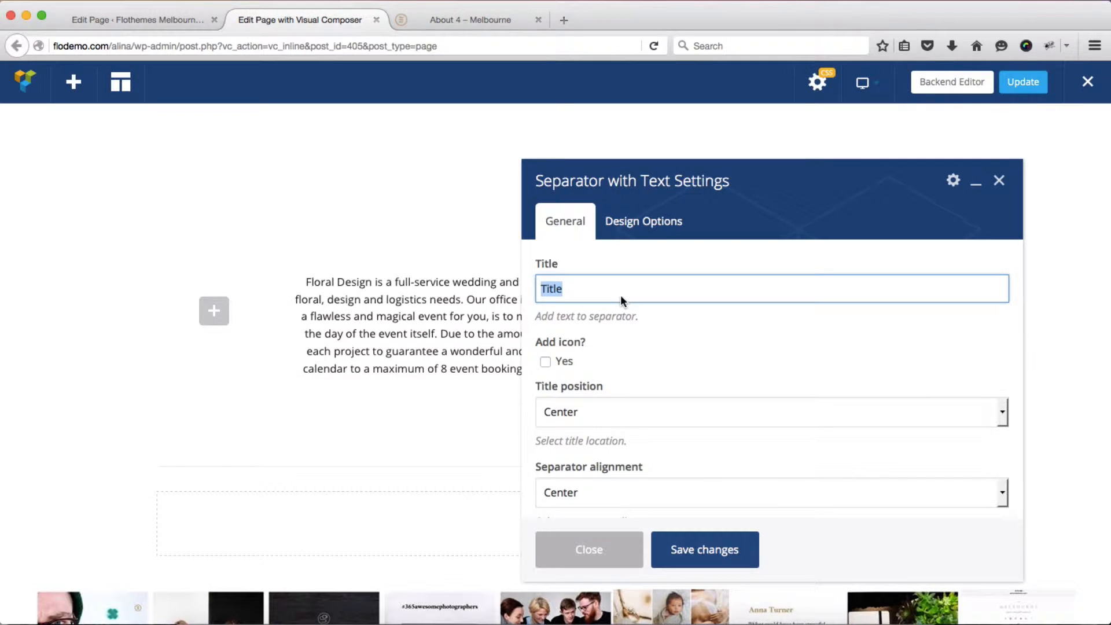
type("BEHIND THE BUSINESS")
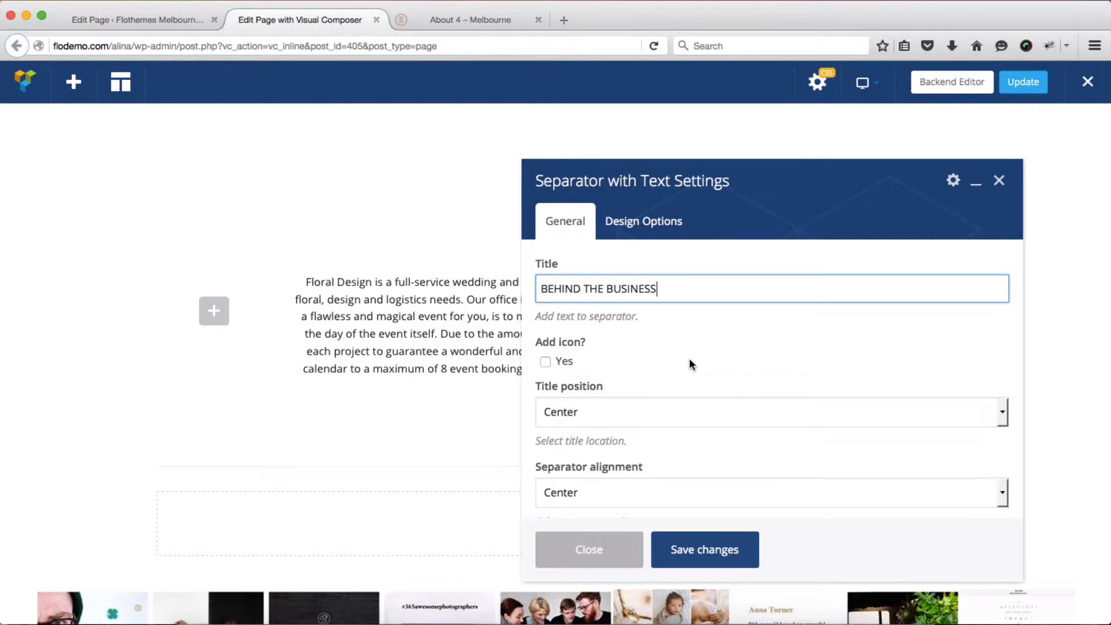
Step: Review the separator's remaining general settings: title position, alignment, color, style, border width and element width
scroll(689, 358, "down", 10)
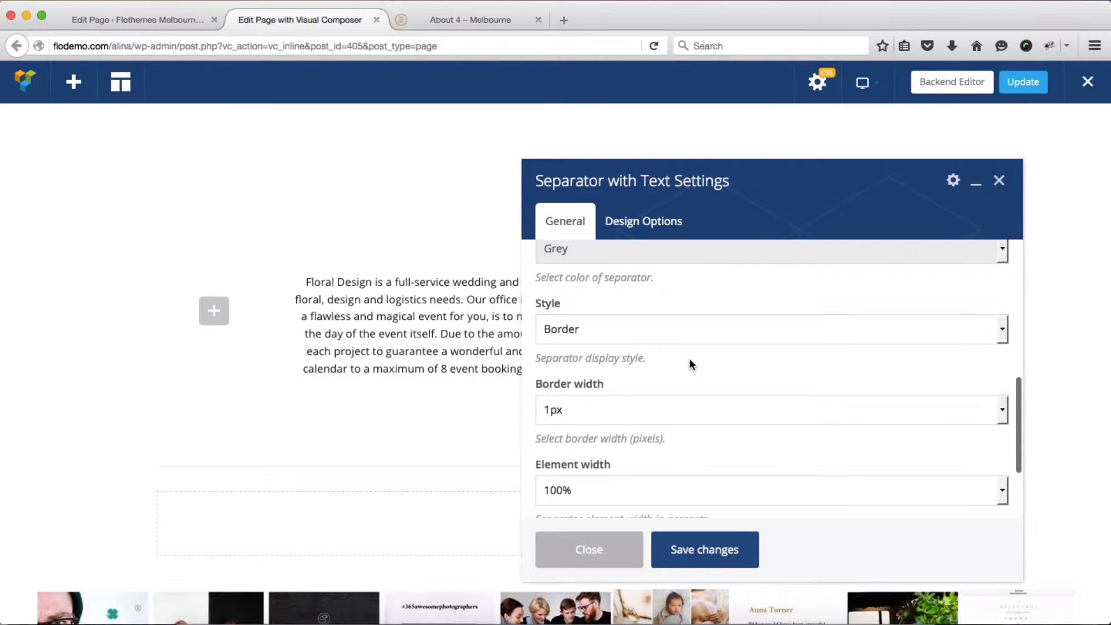
scroll(689, 360, "down", 2)
scroll(689, 360, "up", 6)
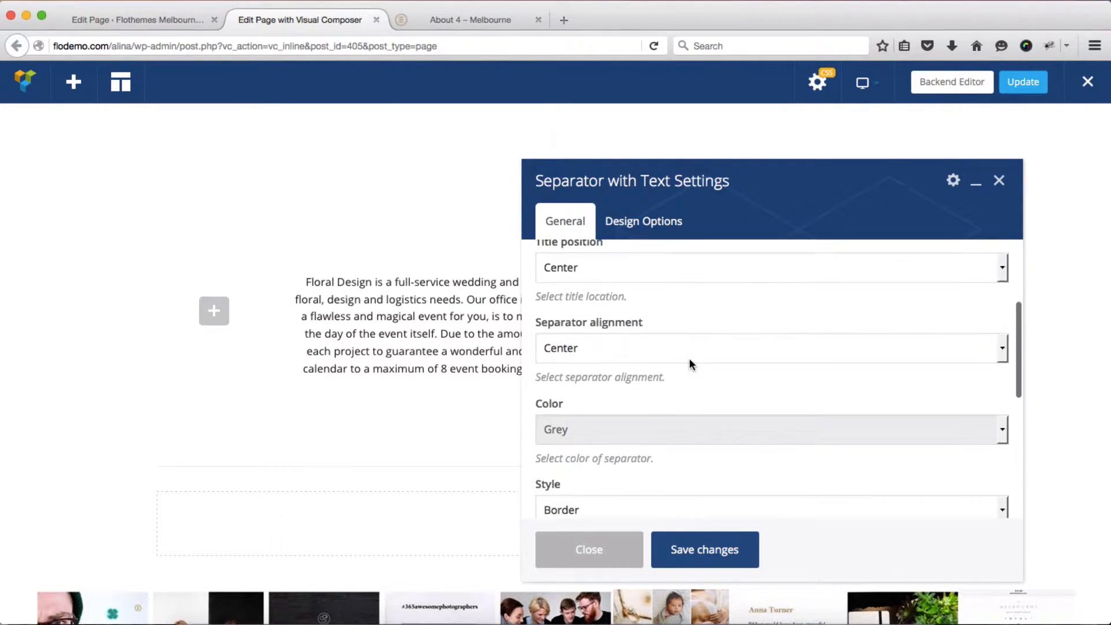
scroll(689, 359, "up", 3)
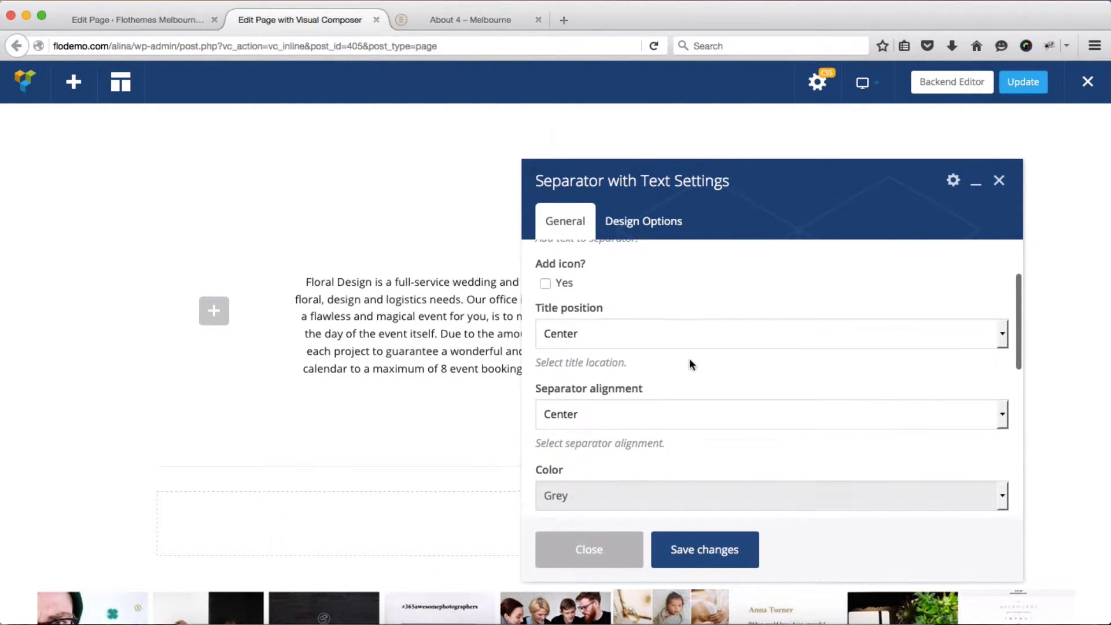
scroll(689, 363, "down", 8)
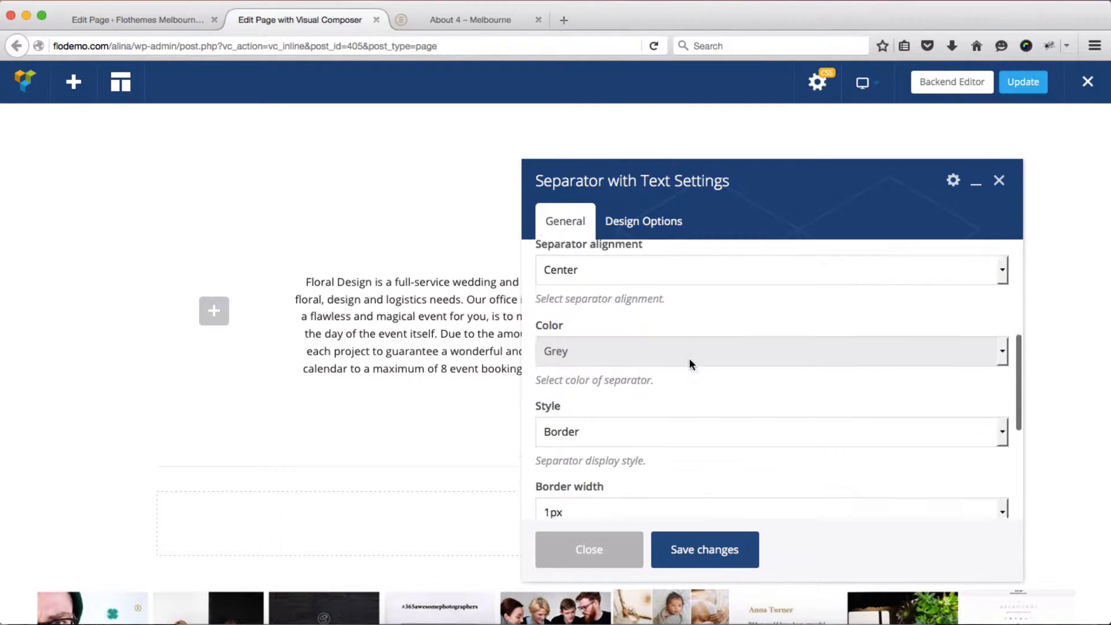
scroll(639, 389, "down", 1)
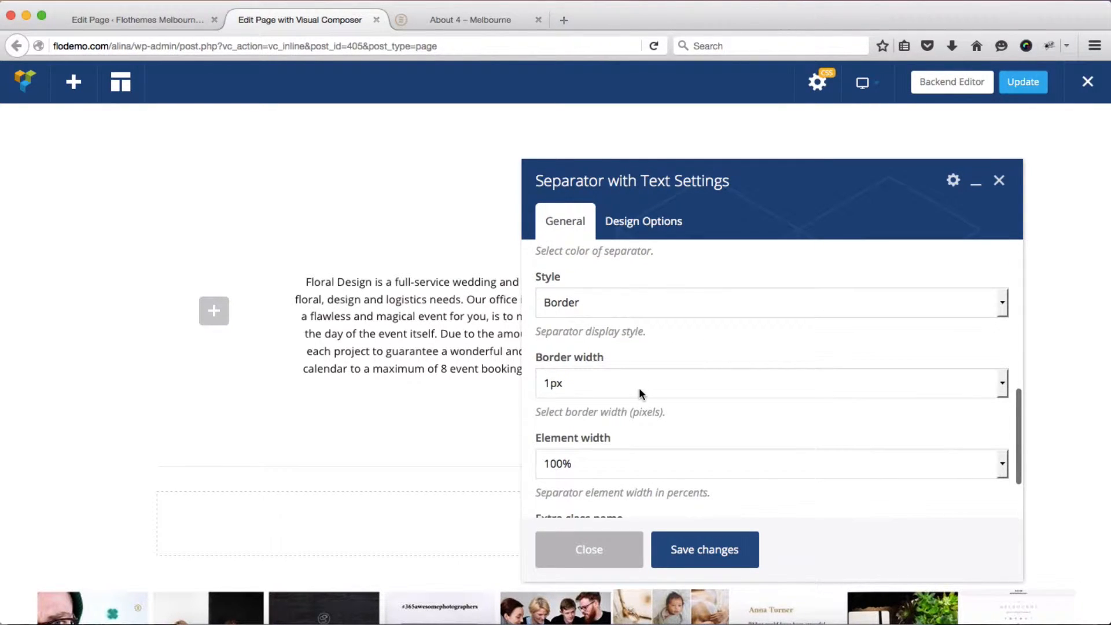
scroll(638, 387, "down", 2)
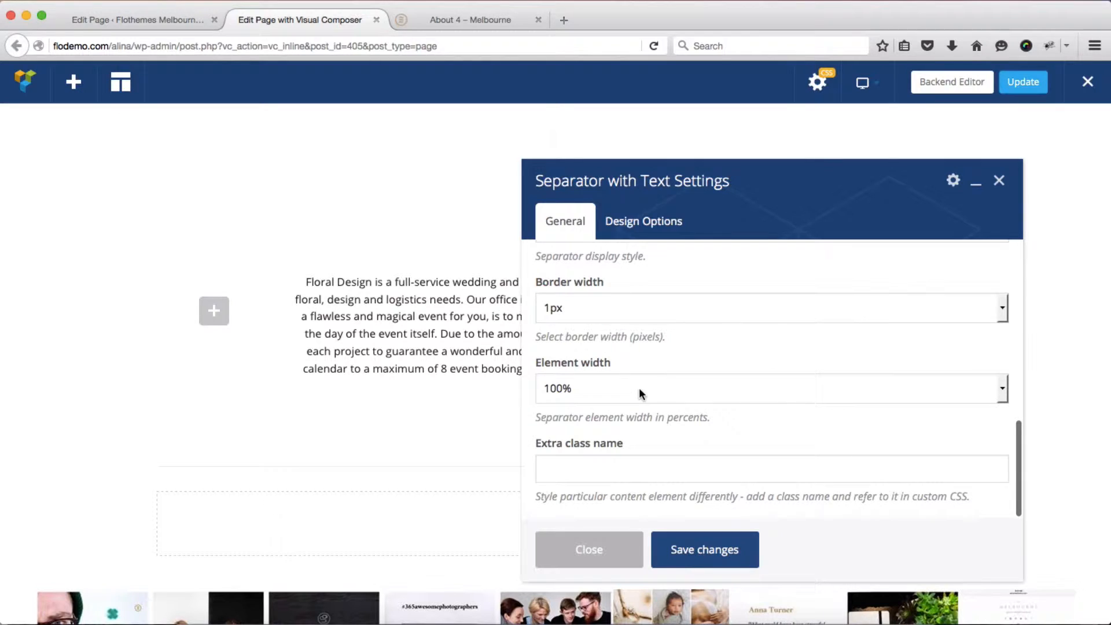
scroll(638, 387, "up", 10)
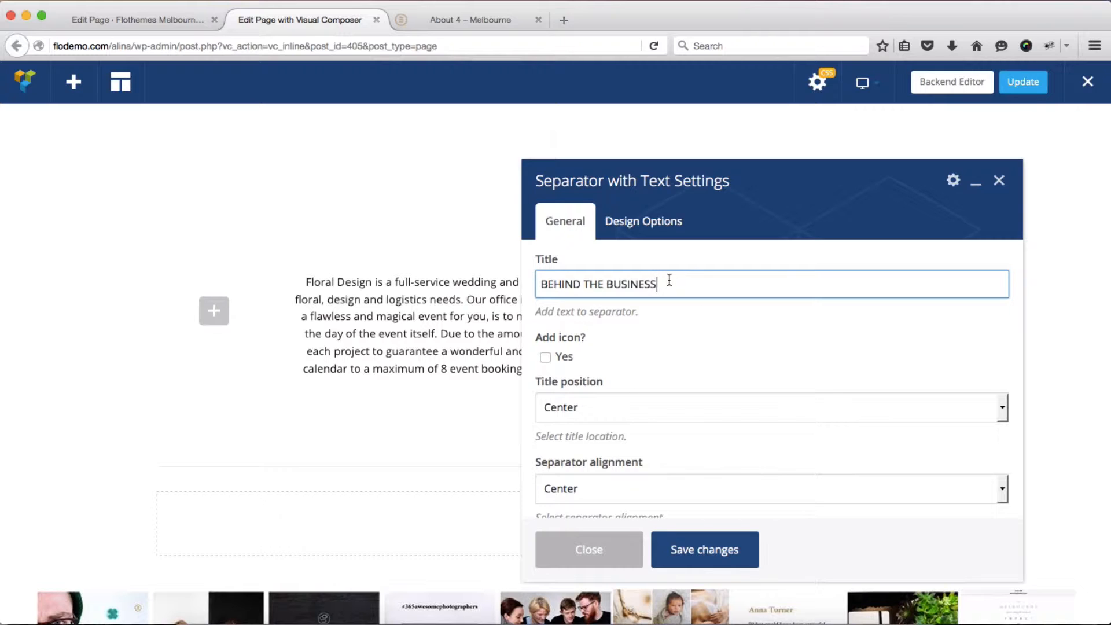
Step: Save and close the separator settings and compare the heading with the one on the About 4 demo page
left_click(705, 560)
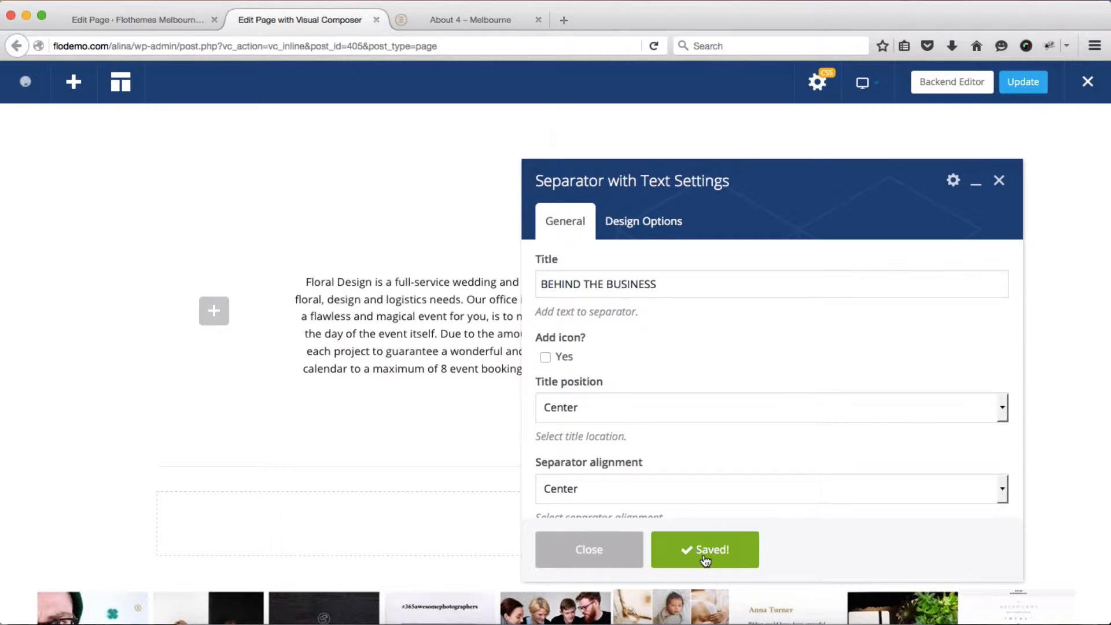
left_click(998, 181)
scroll(626, 419, "down", 1)
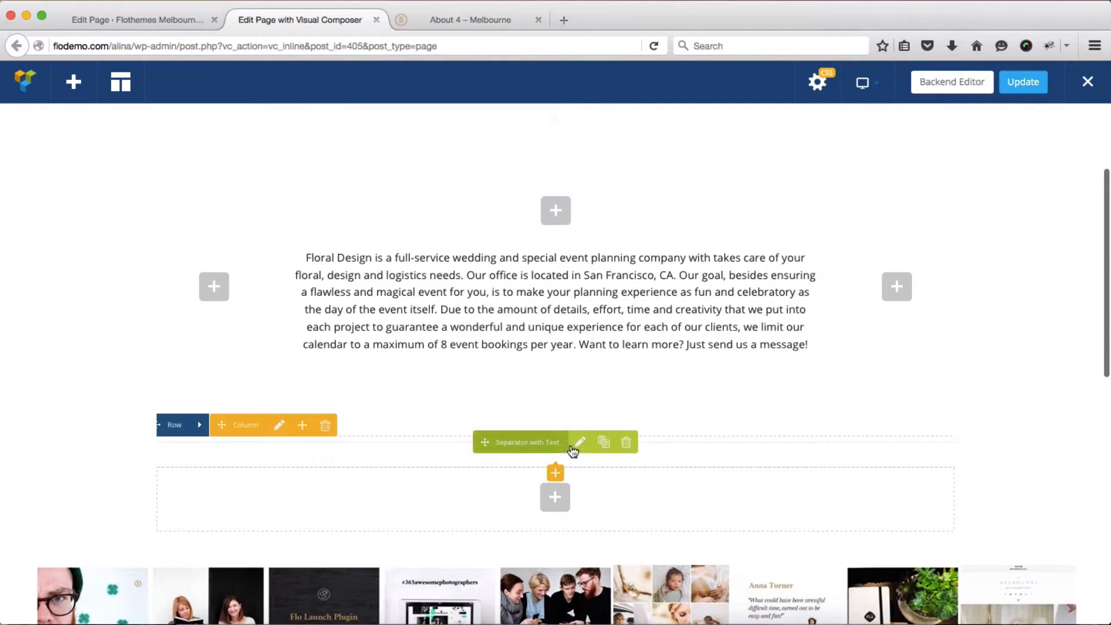
key("ctrl+Tab")
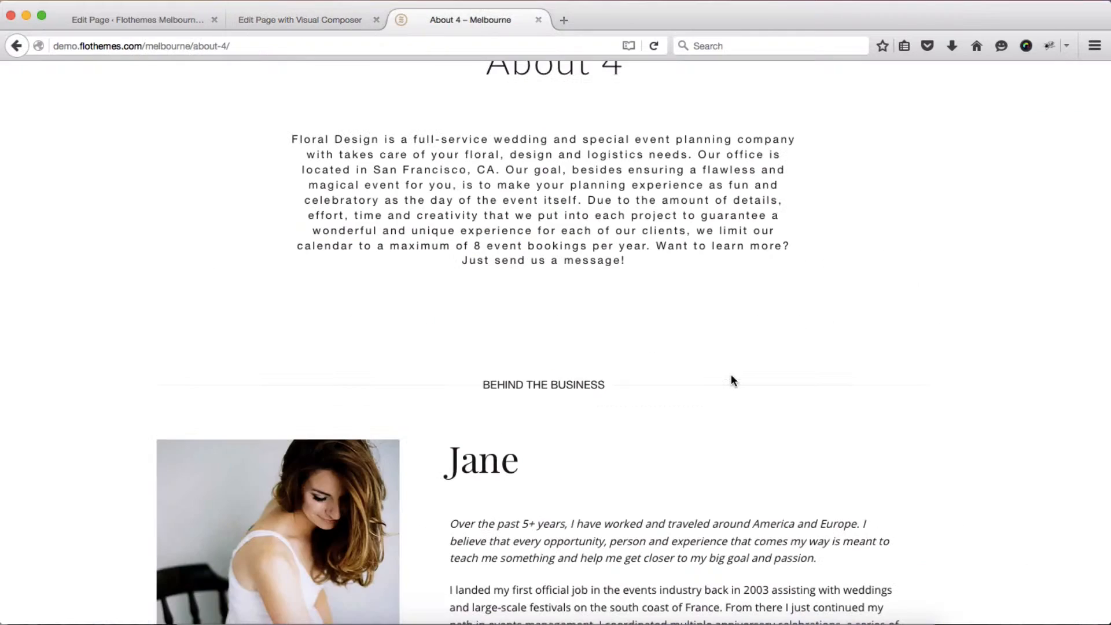
key("ctrl+shift+Tab")
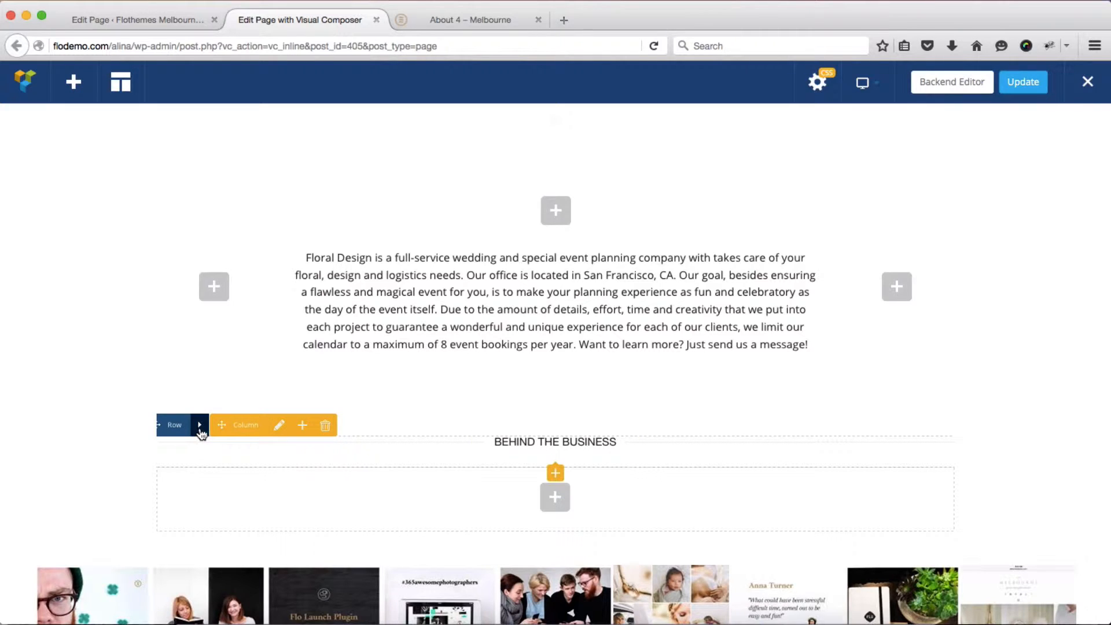
Step: Set the bottom margin of the "BEHIND THE BUSINESS" row to 50, save and close the row settings
mouse_move(200, 429)
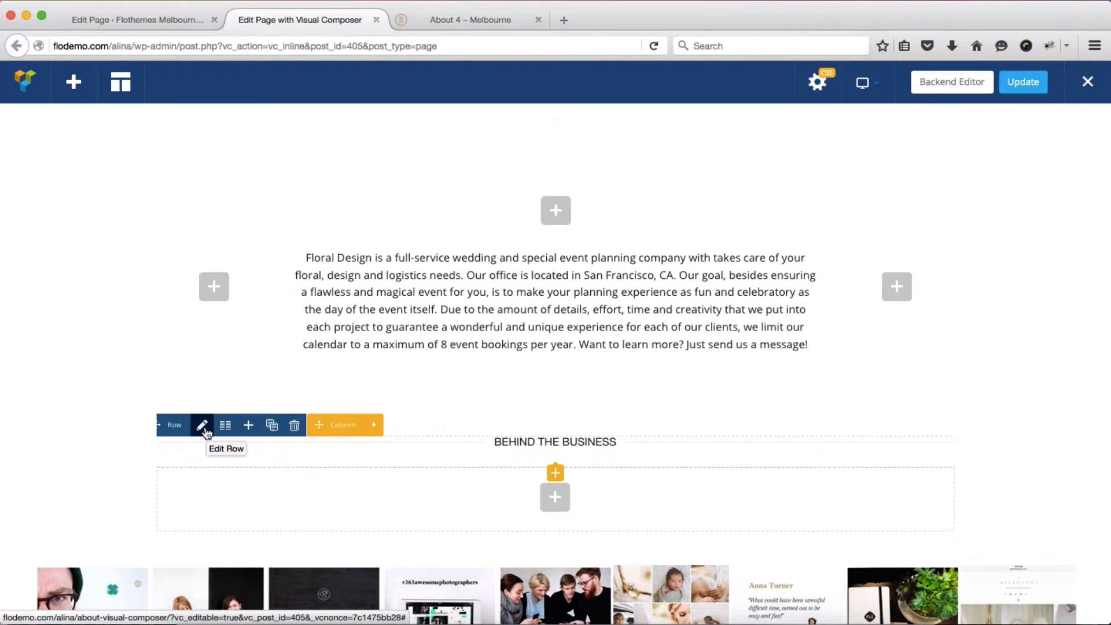
left_click(202, 427)
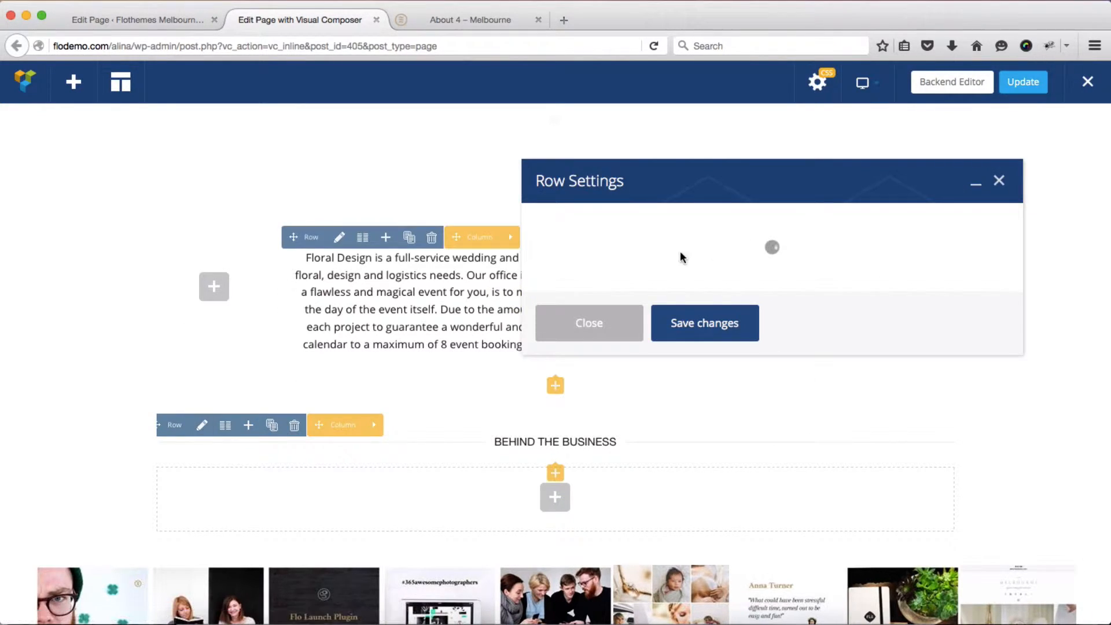
left_click(644, 222)
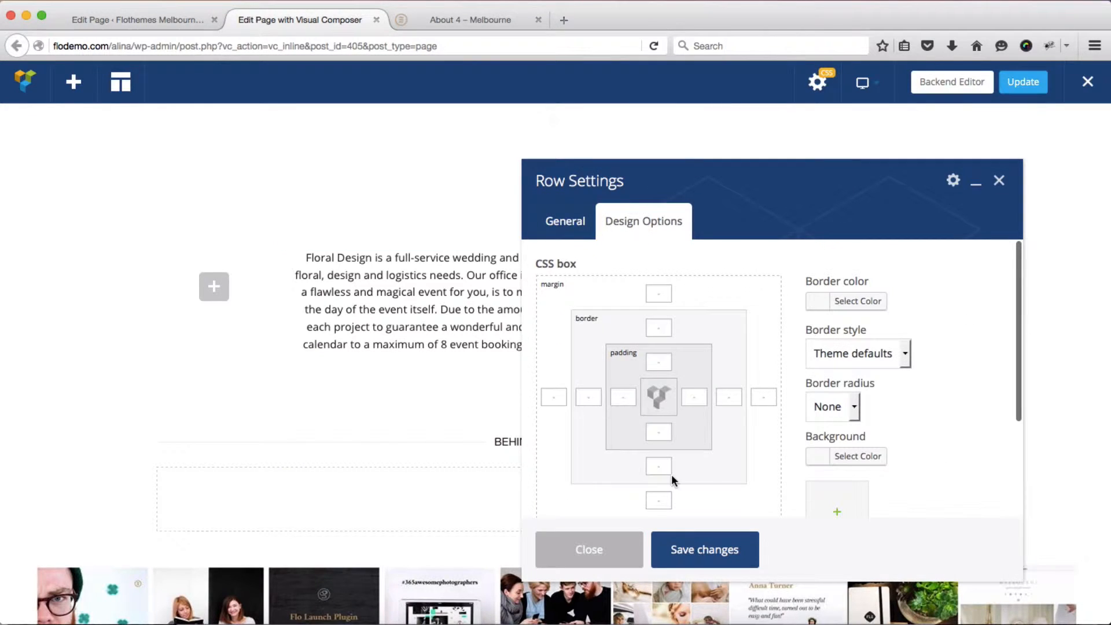
left_click(661, 496)
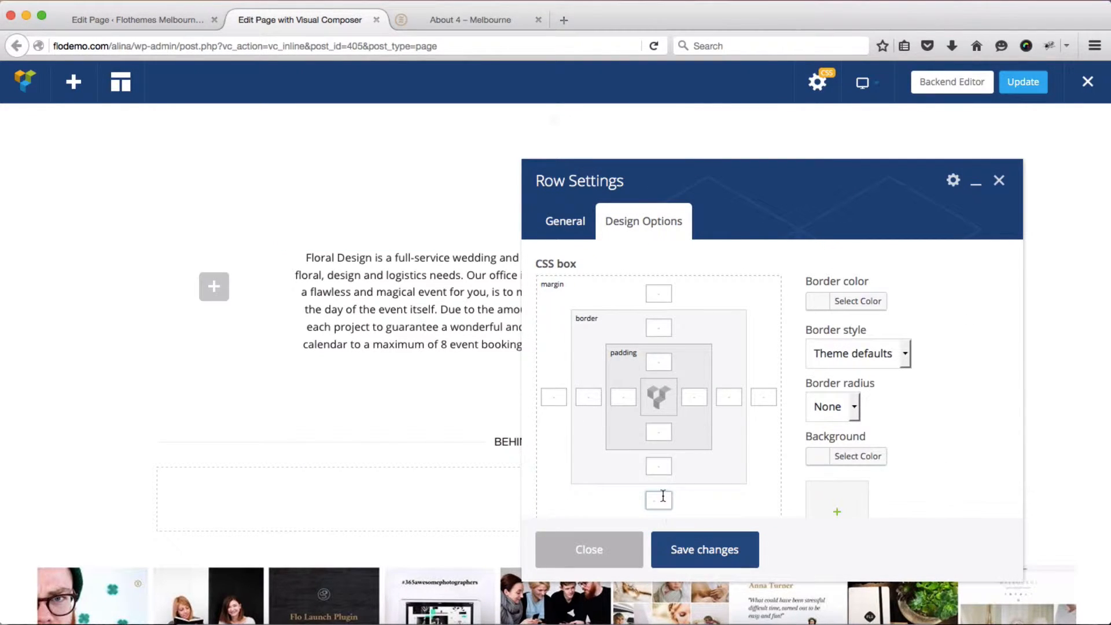
type("50")
left_click(695, 548)
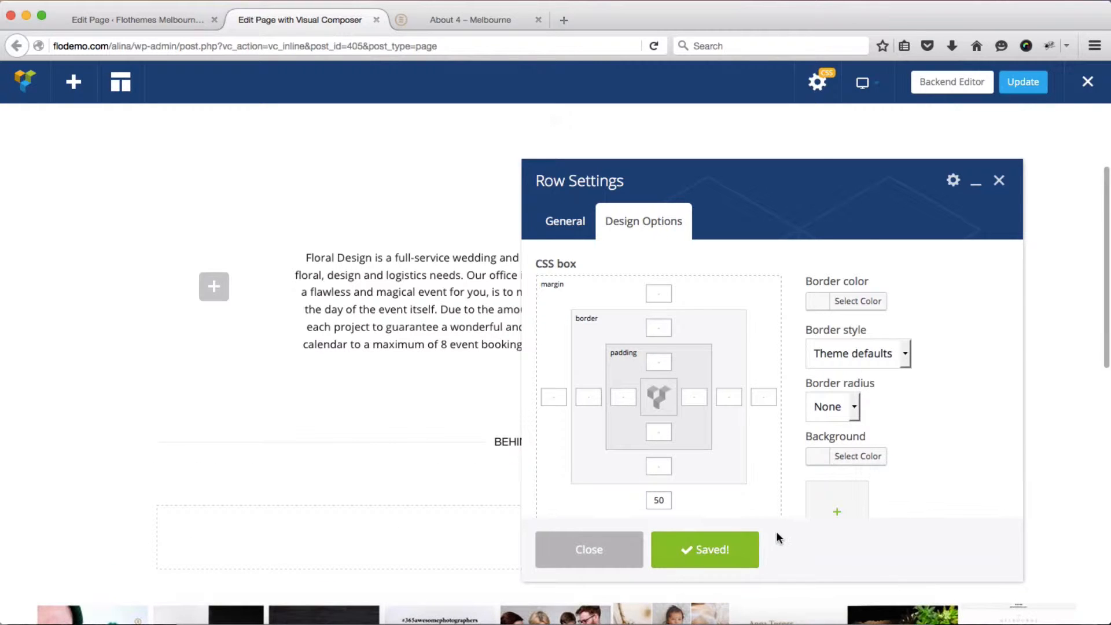
left_click(999, 179)
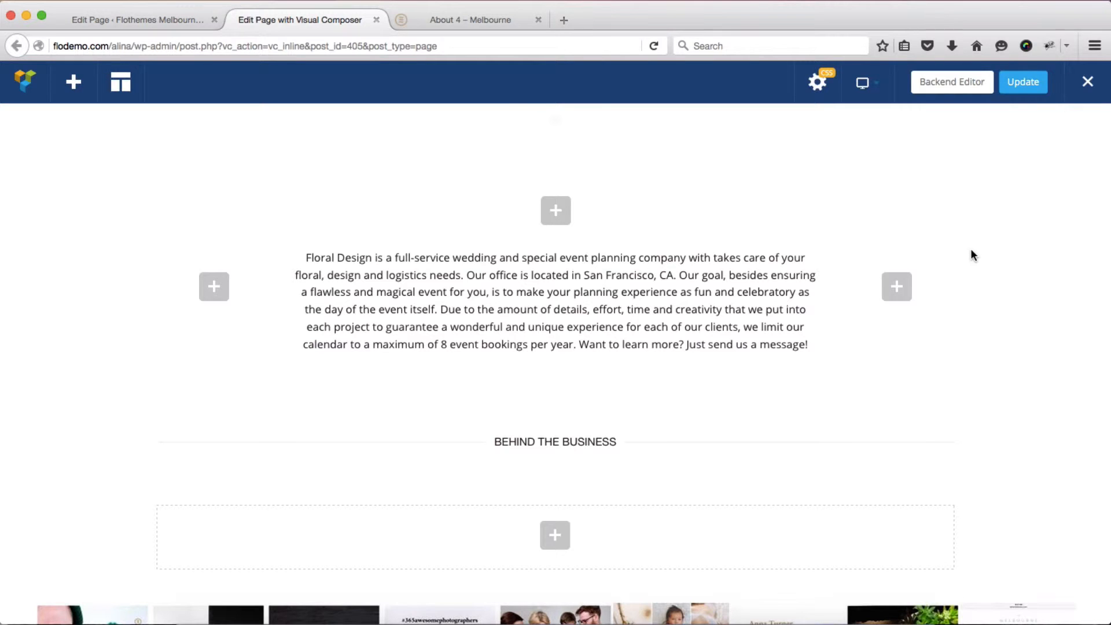
Step: Check the section below the heading on the About 4 demo page and add a Row element below the "BEHIND THE BUSINESS" row
key("ctrl+Tab")
scroll(746, 311, "down", 6)
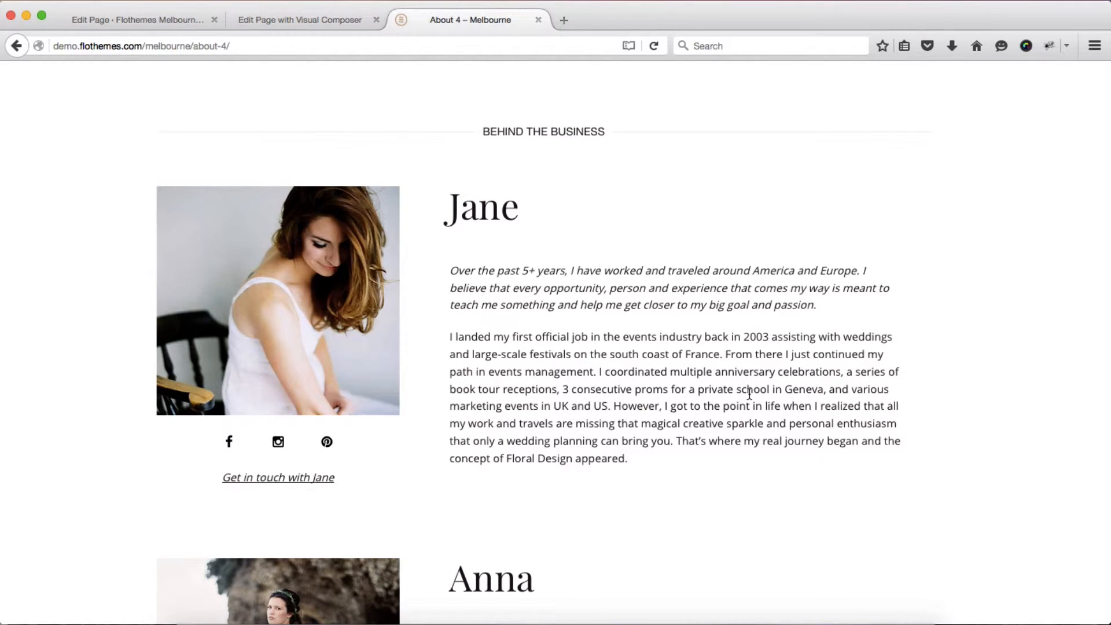
key("ctrl+shift+Tab")
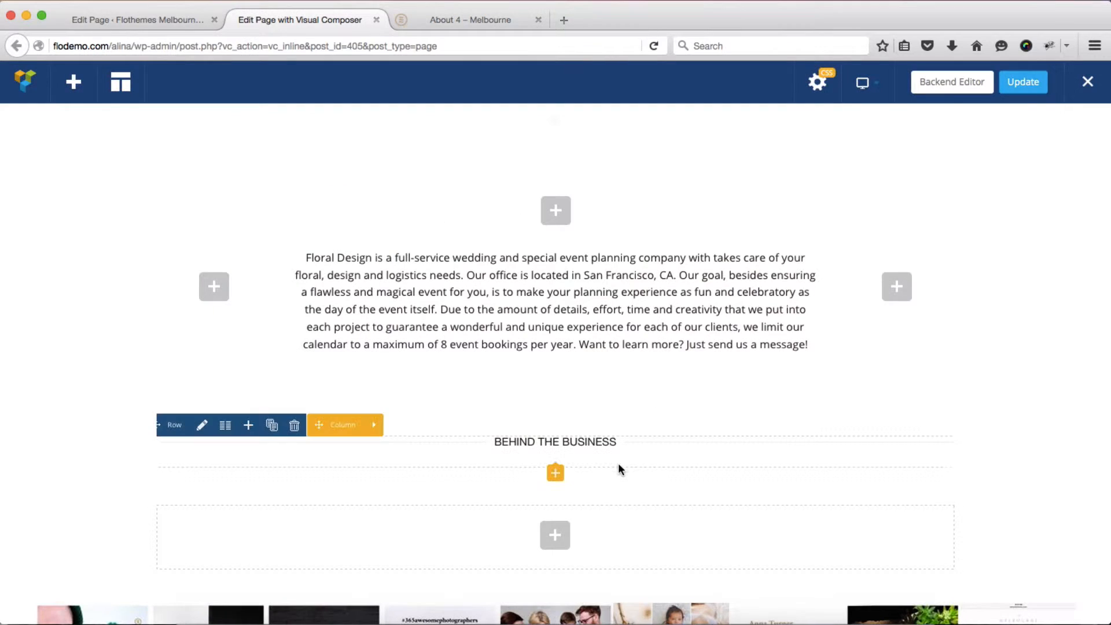
scroll(619, 467, "down", 2)
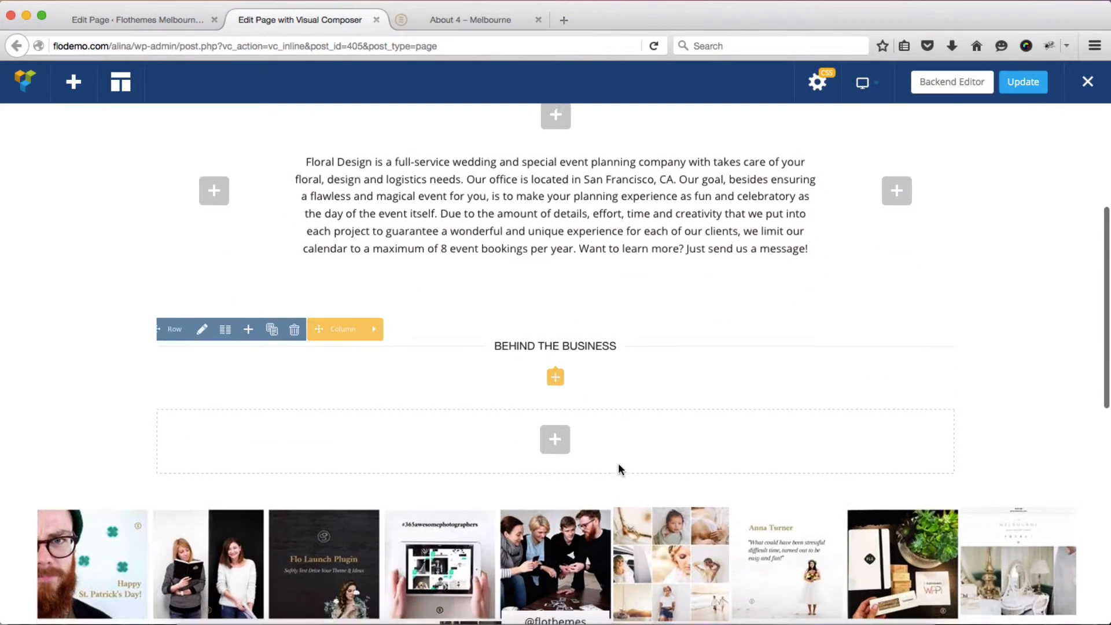
left_click(554, 445)
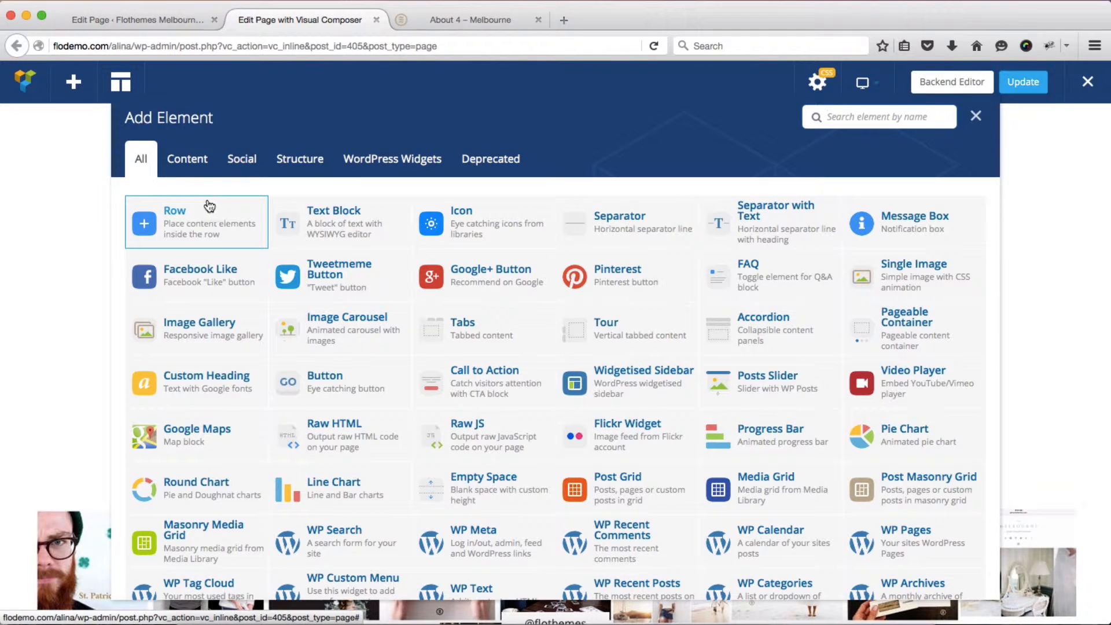
left_click(204, 221)
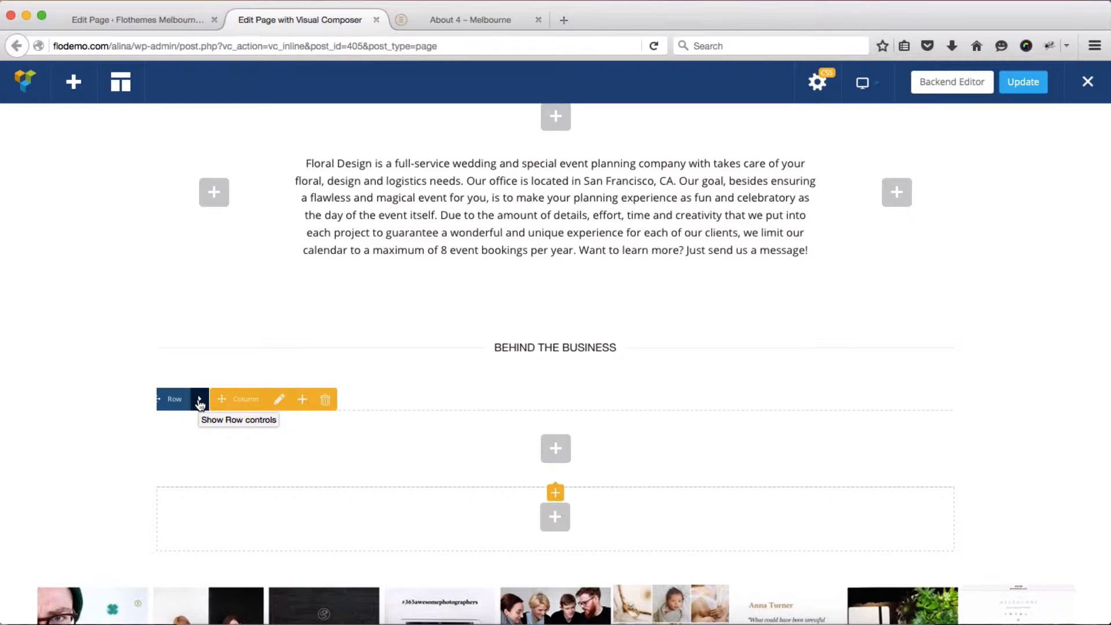
Step: Divide the new row below the heading into two equal columns with the 1/2 + 1/2 layout
left_click(199, 403)
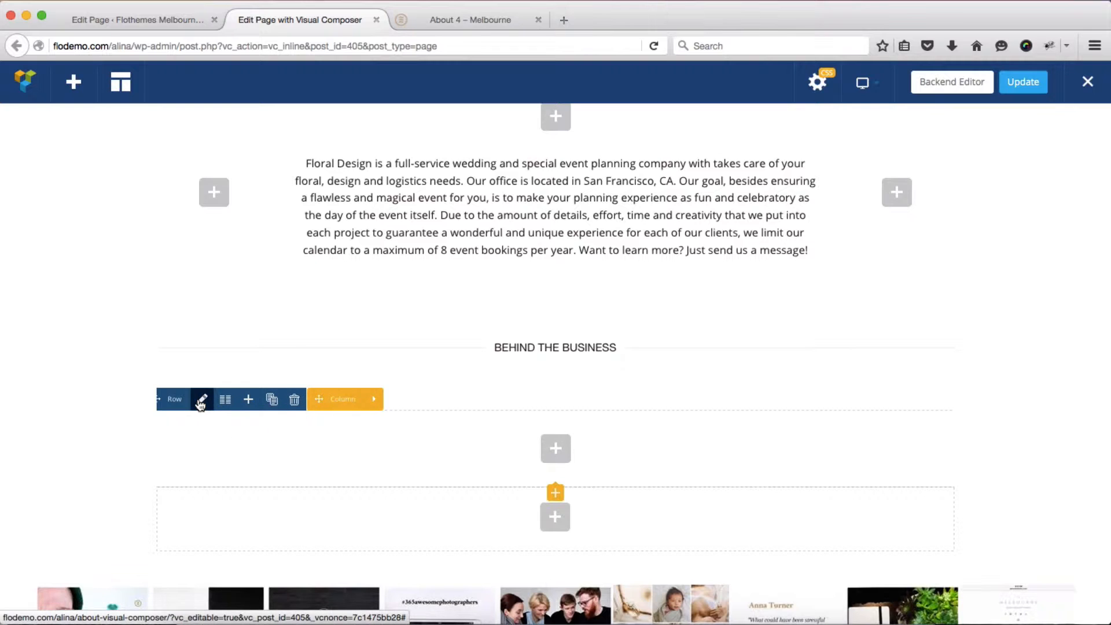
left_click(225, 402)
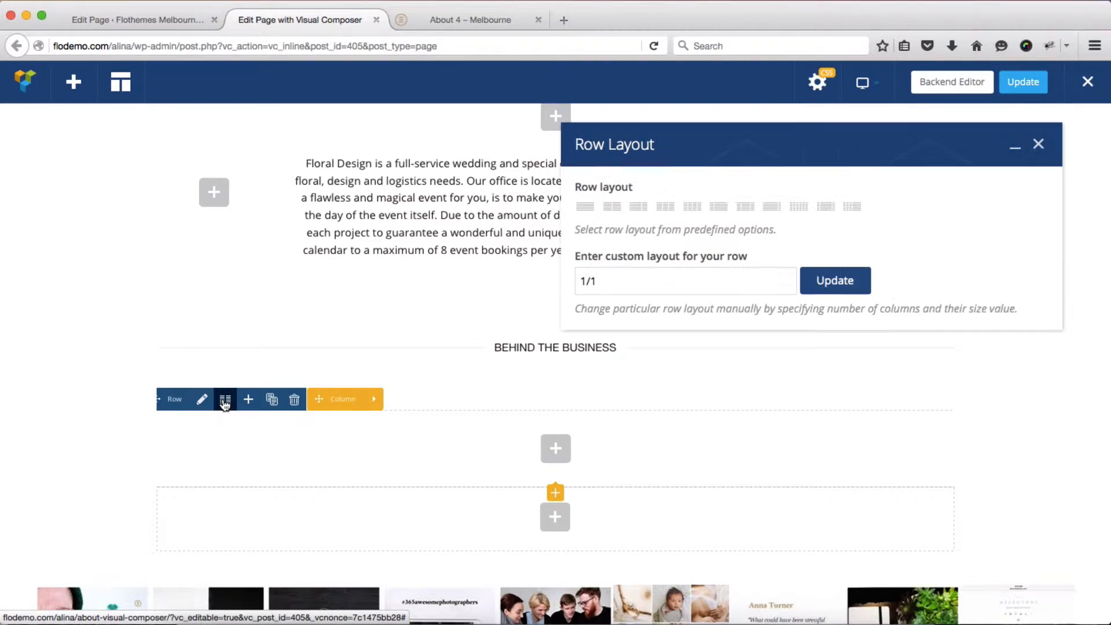
left_click(612, 206)
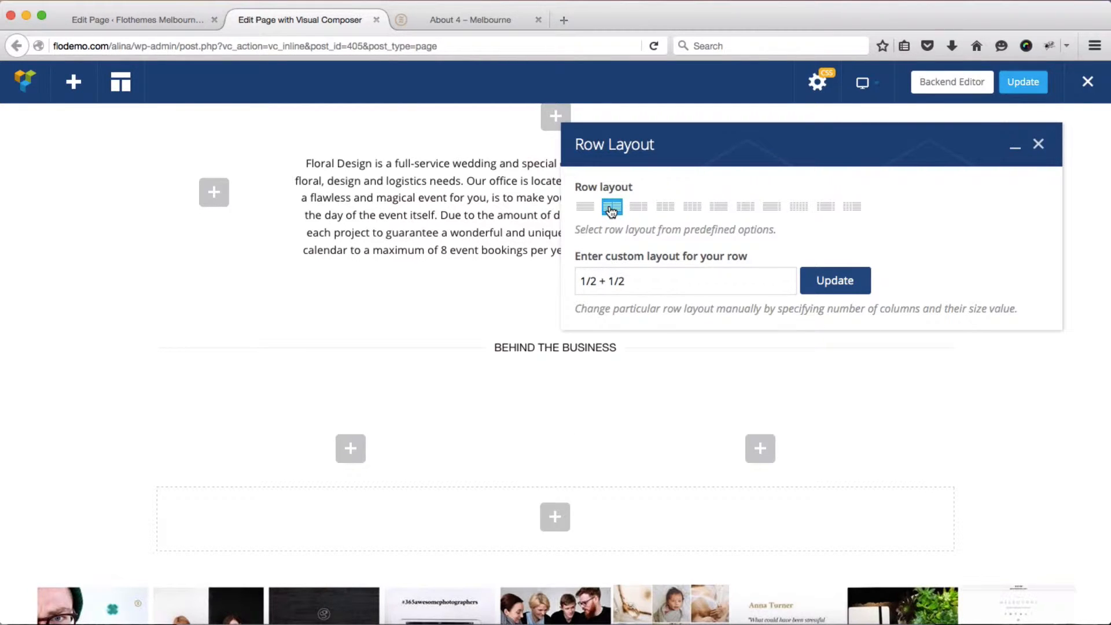
Step: Change the row's custom layout to 1/3 + 2/3 to match the About 4 demo, apply it and close the layout settings
left_click(597, 281)
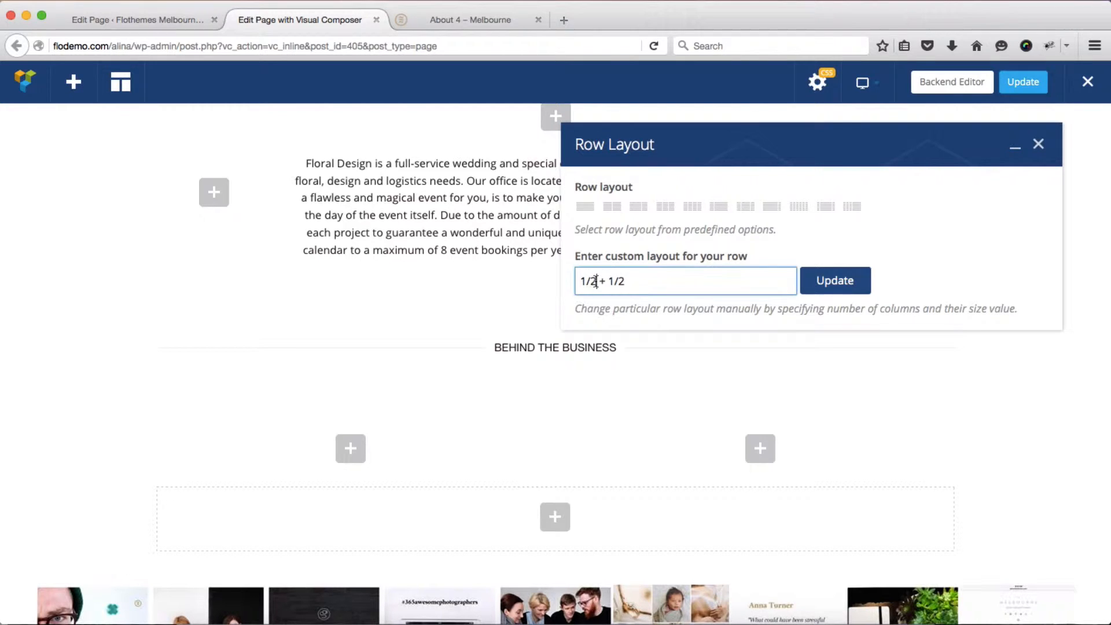
key("BackSpace")
type("3")
key("ctrl+Tab")
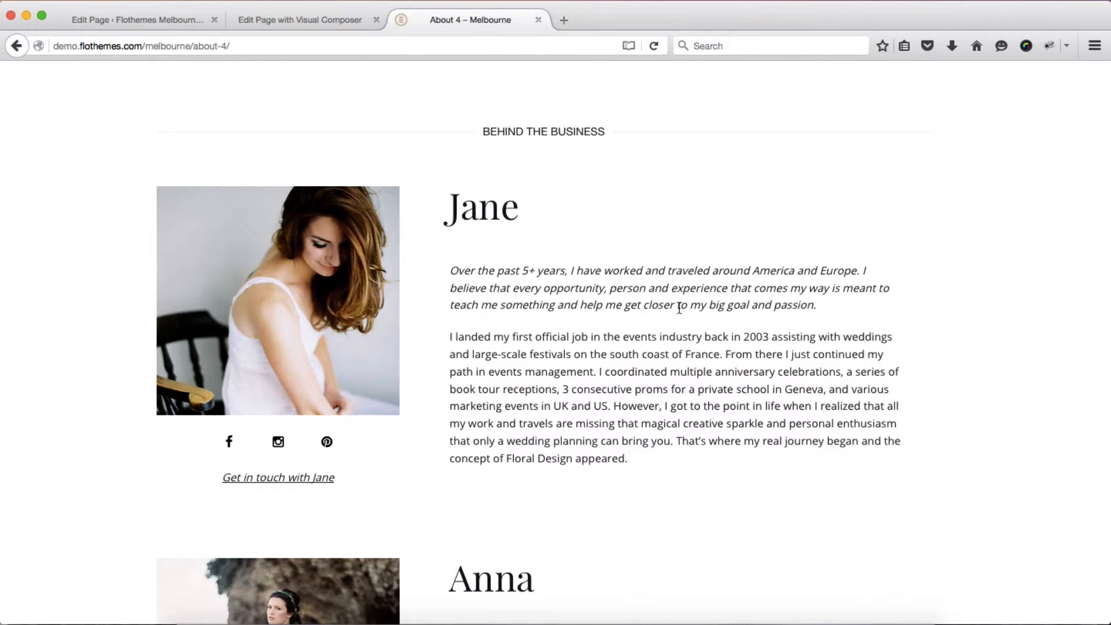
key("ctrl+shift+Tab")
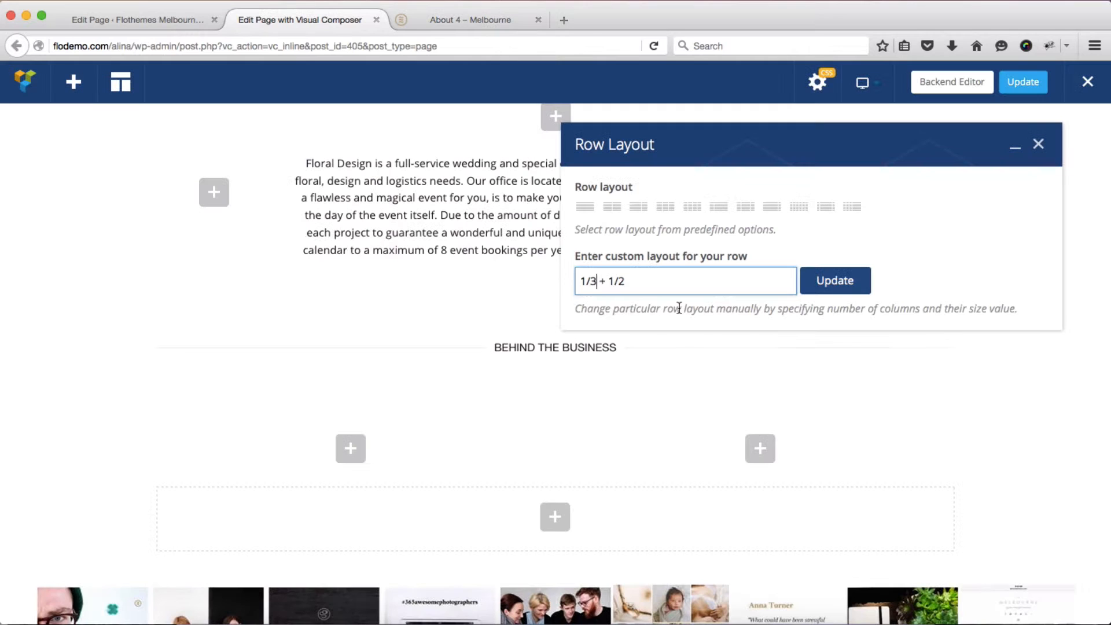
left_click(614, 280)
key("BackSpace")
type("2")
left_click(828, 282)
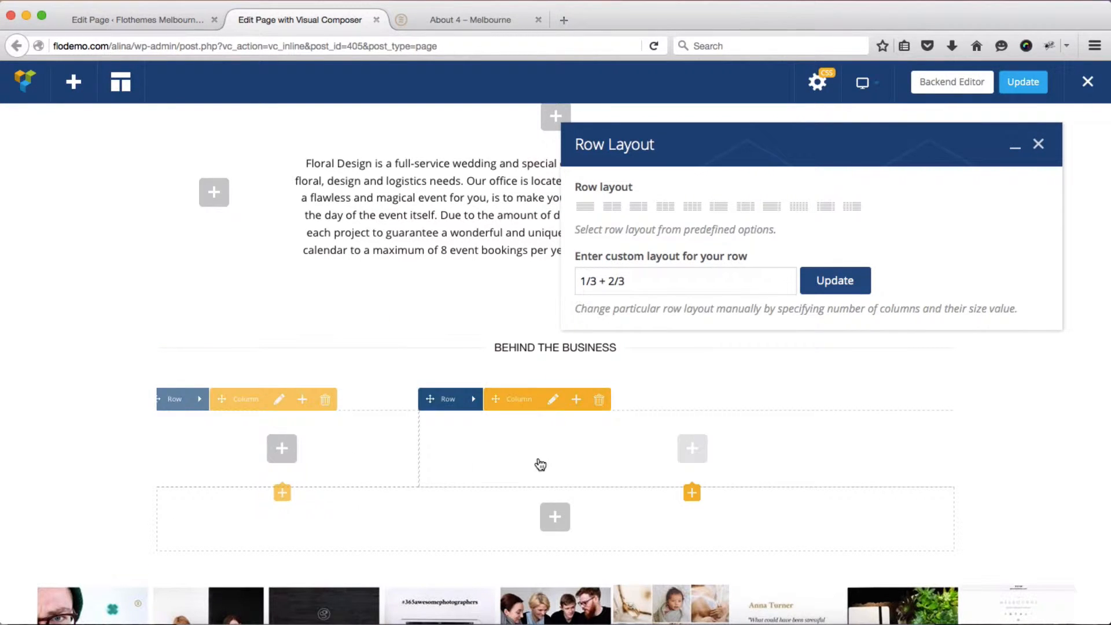
left_click(1038, 144)
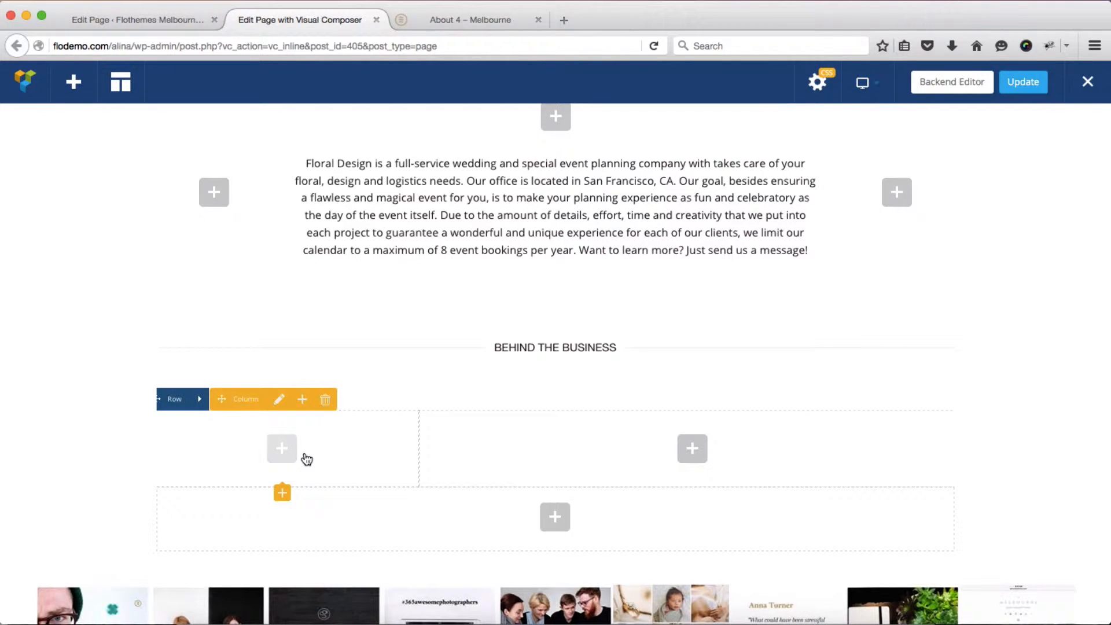
Step: Add a Single Image element to the row's 1/3 column
left_click(281, 494)
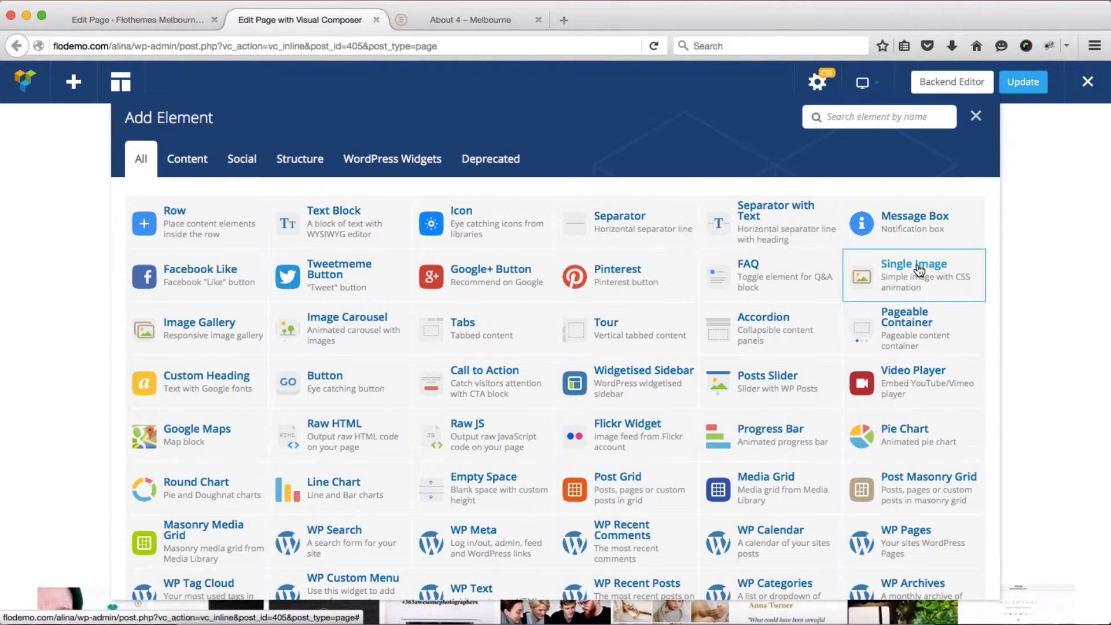
left_click(911, 273)
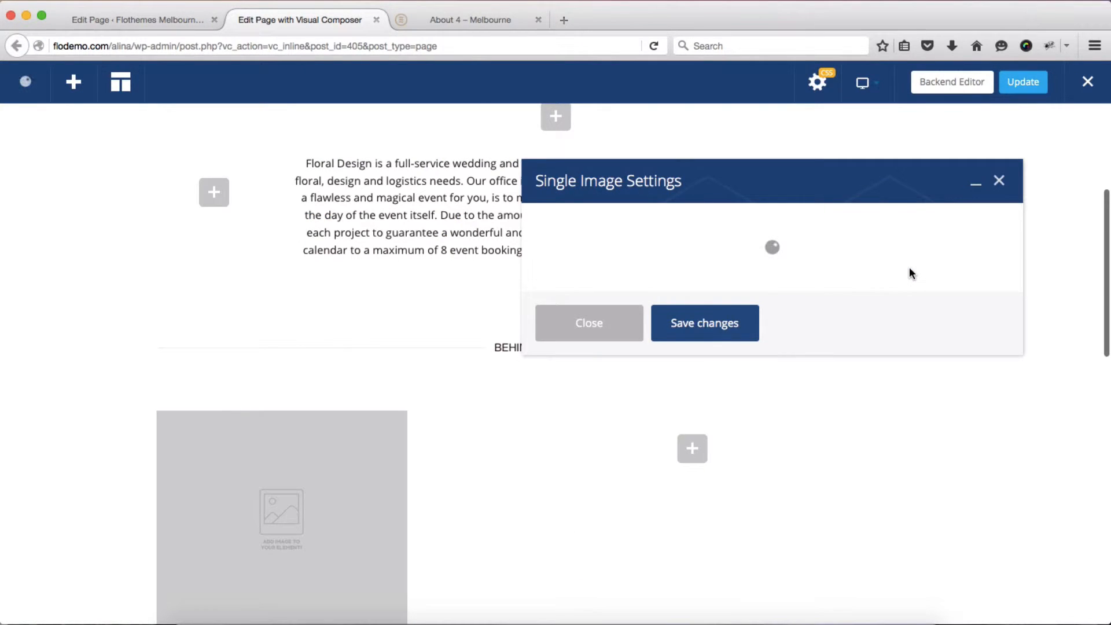
Step: Set the single image to about1-e1457114284785.jpg, the photo of the seated woman in a white dress, from the media library
scroll(513, 430, "down", 2)
scroll(644, 434, "down", 2)
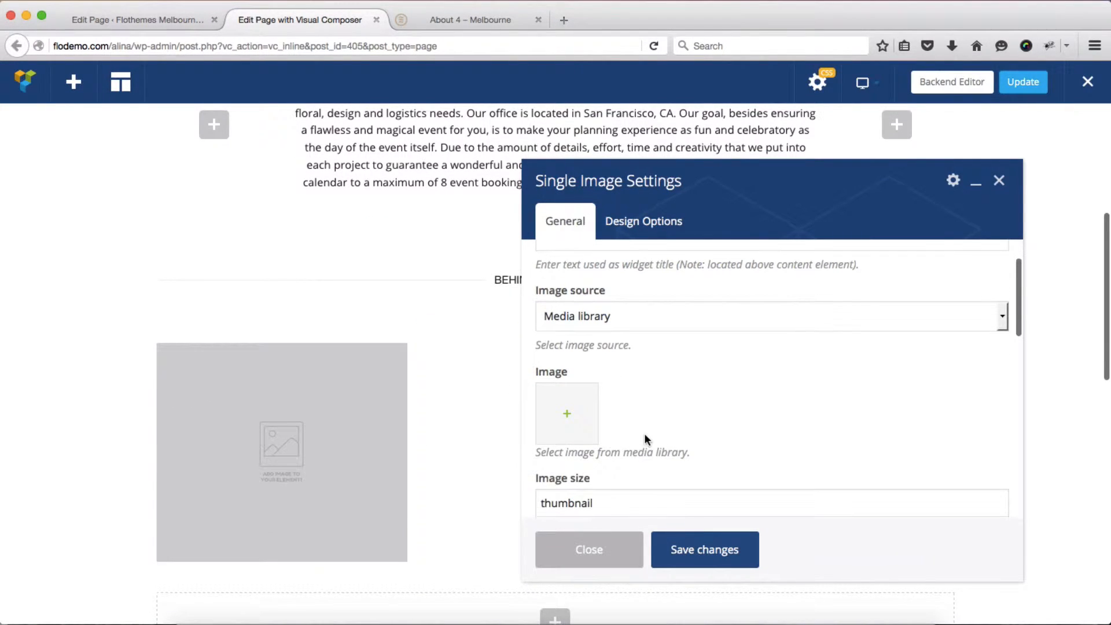
left_click(566, 418)
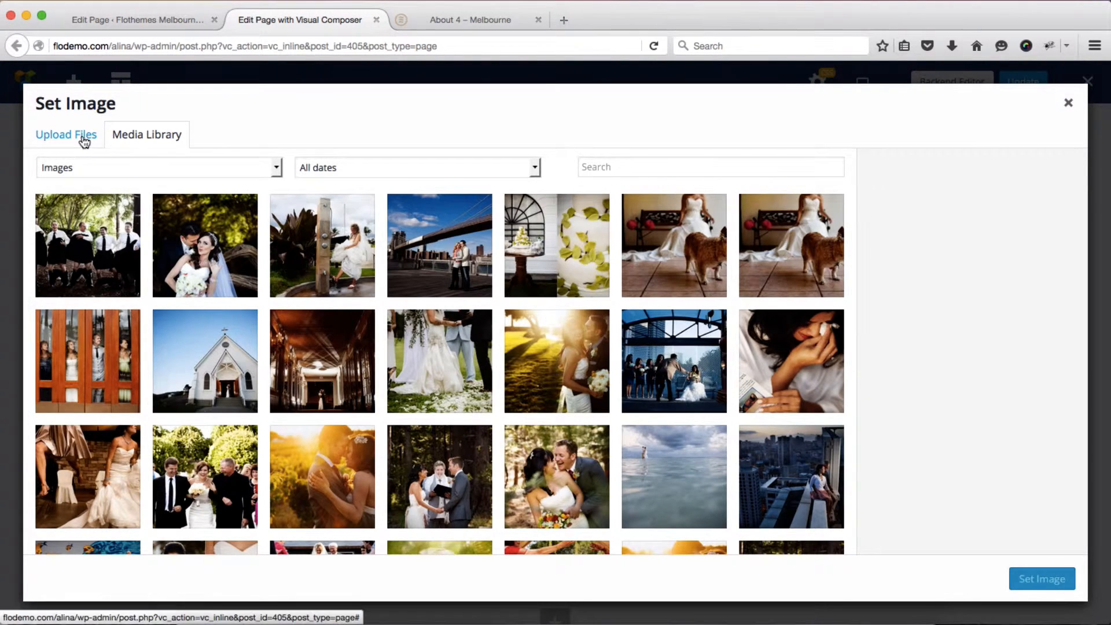
left_click(82, 142)
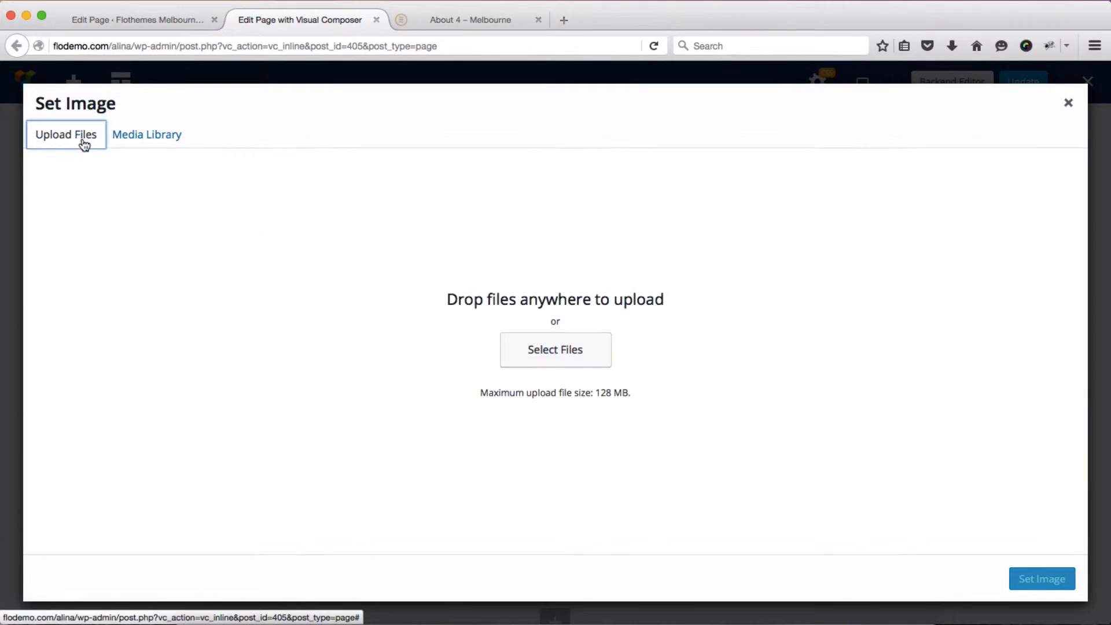
left_click(139, 133)
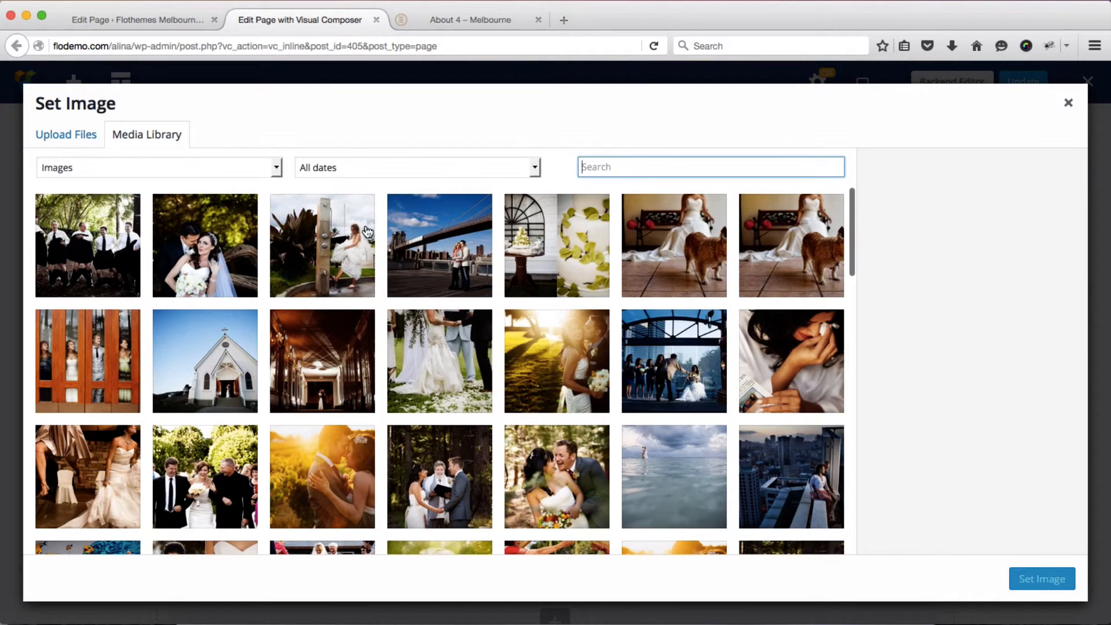
scroll(365, 232, "down", 20)
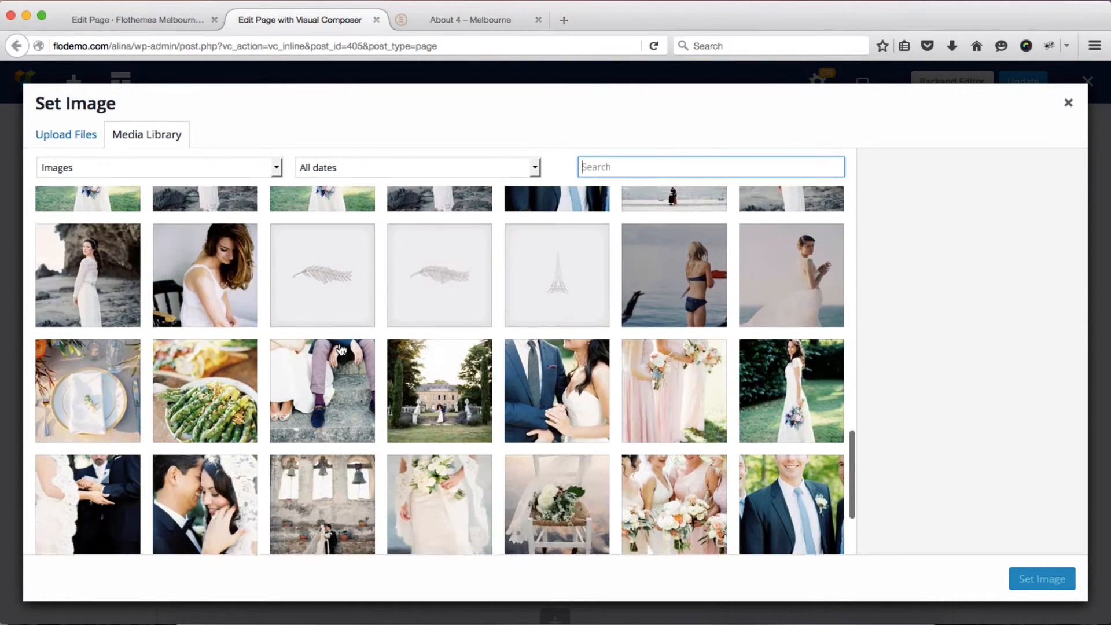
left_click(200, 272)
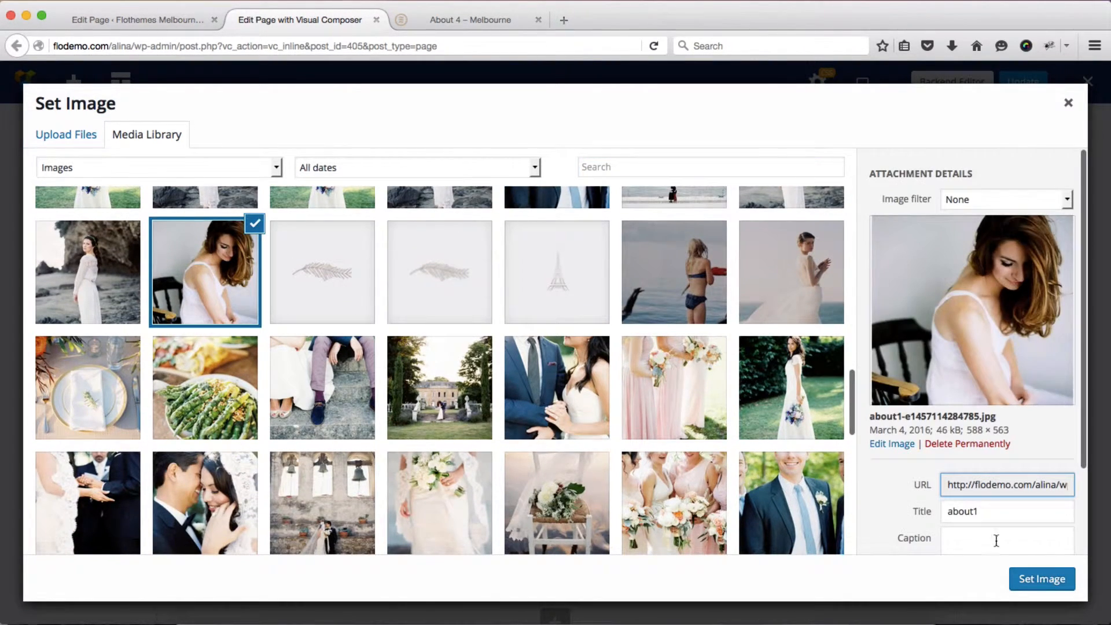
left_click(1028, 583)
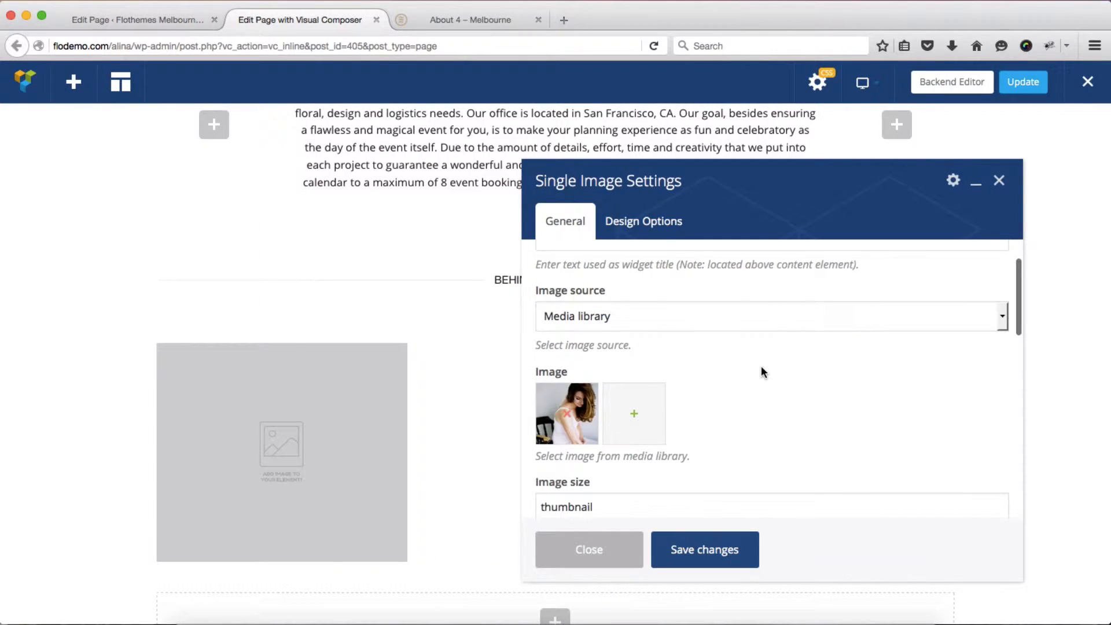
Step: Set the single image's size to large
scroll(762, 370, "down", 4)
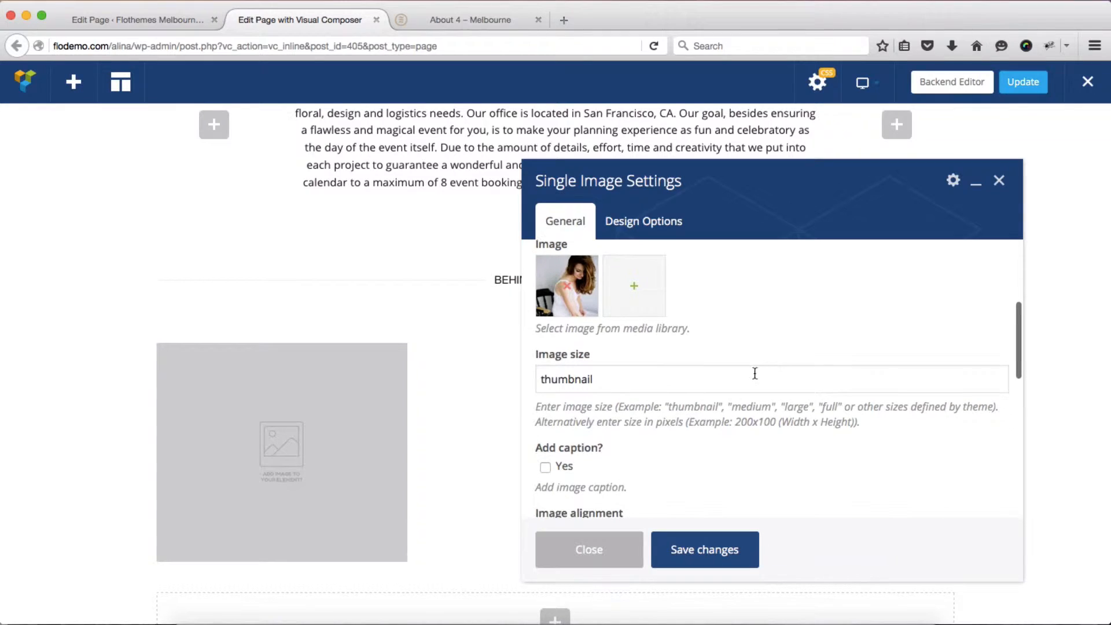
left_click(746, 379)
double_click(793, 407)
key("ctrl+c")
left_click(730, 382)
key("ctrl+a")
key("ctrl+v")
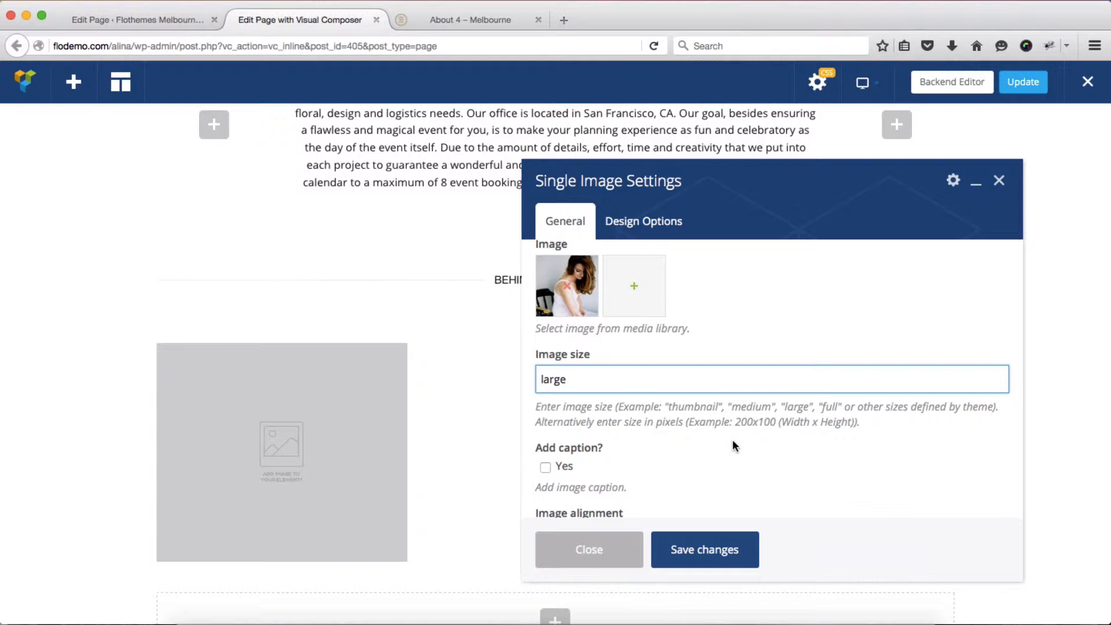
Step: Set the single image's alignment to Center
scroll(731, 445, "down", 3)
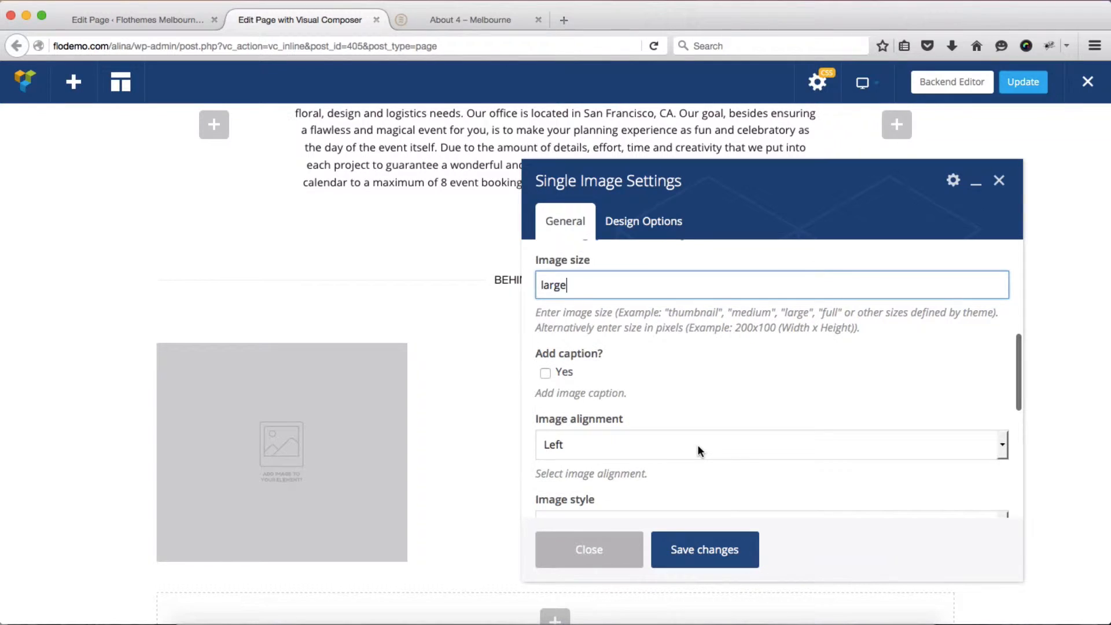
left_click(696, 444)
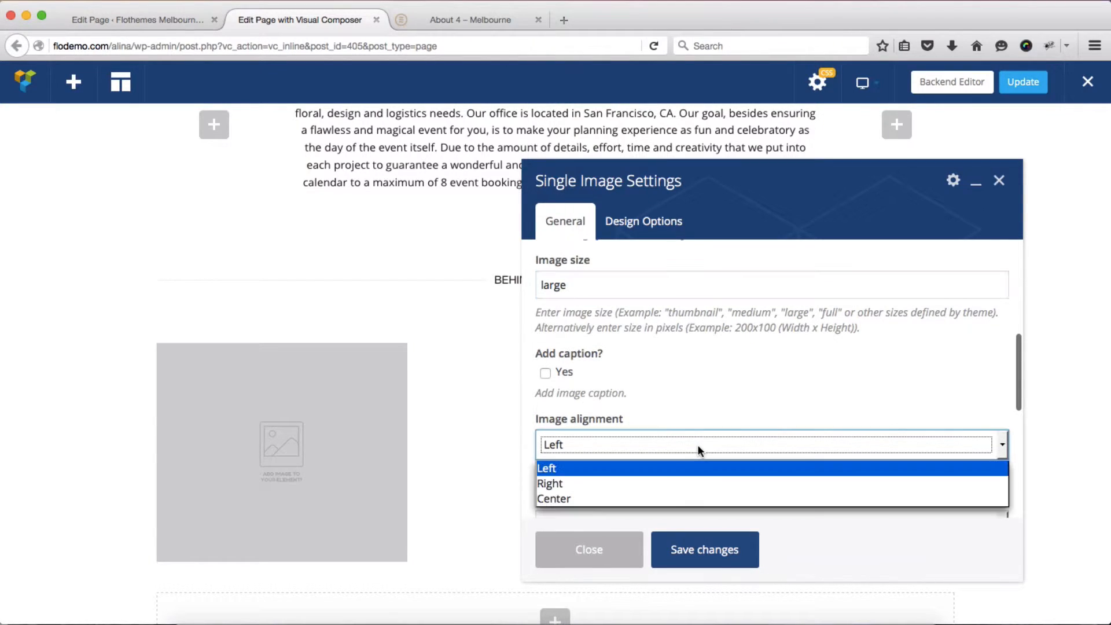
left_click(597, 499)
scroll(699, 395, "down", 1)
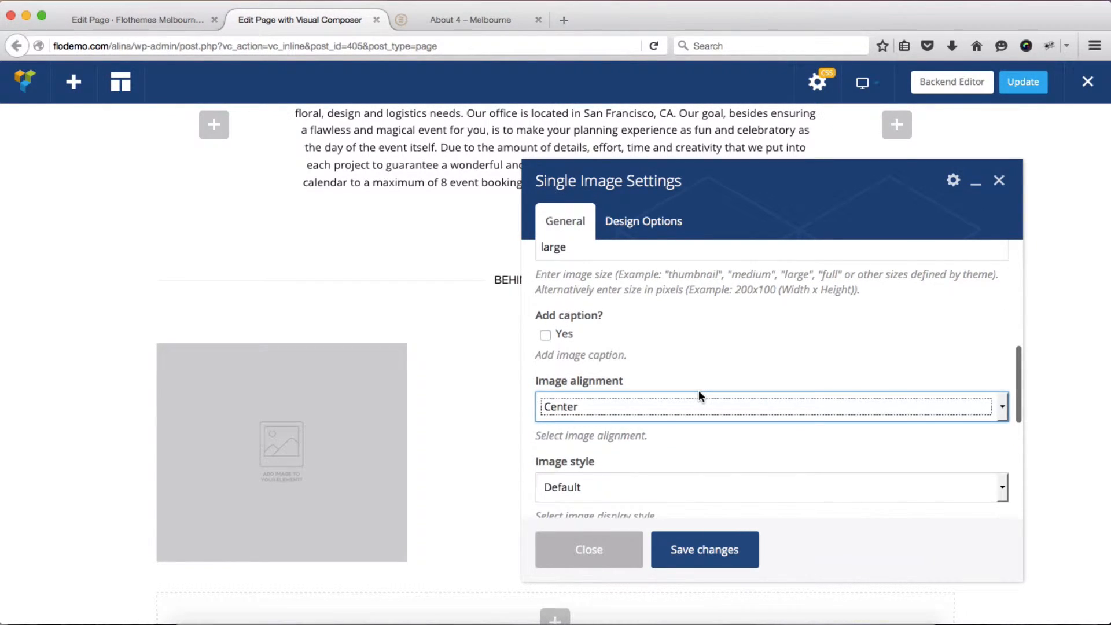
Step: Give the single image the extra class name align-center, save the changes and close its settings
scroll(699, 392, "down", 6)
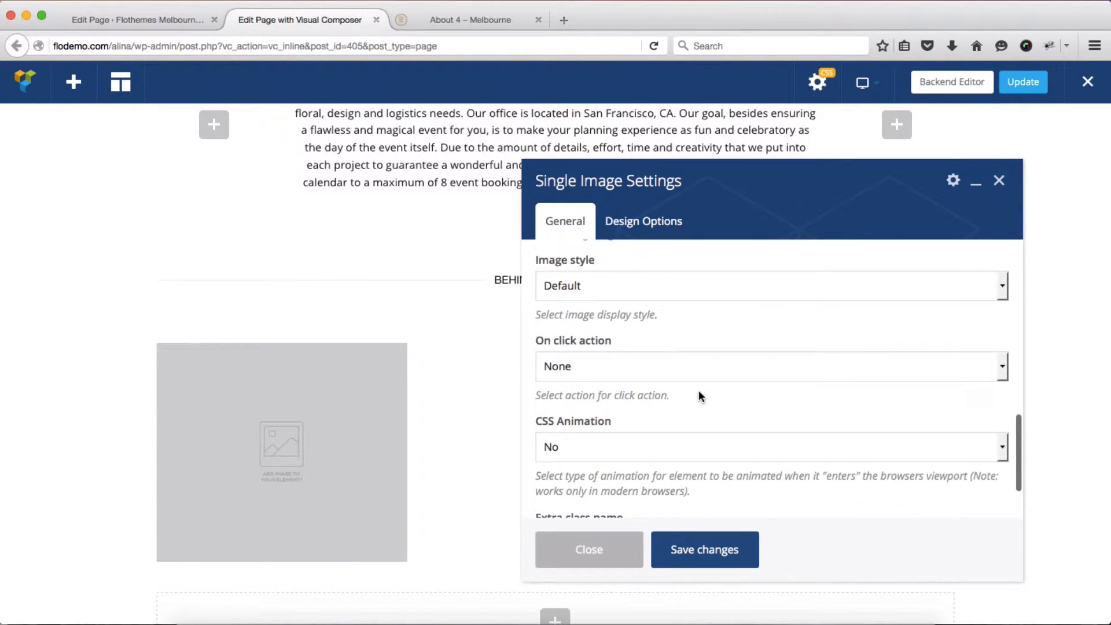
scroll(699, 390, "down", 2)
left_click(599, 468)
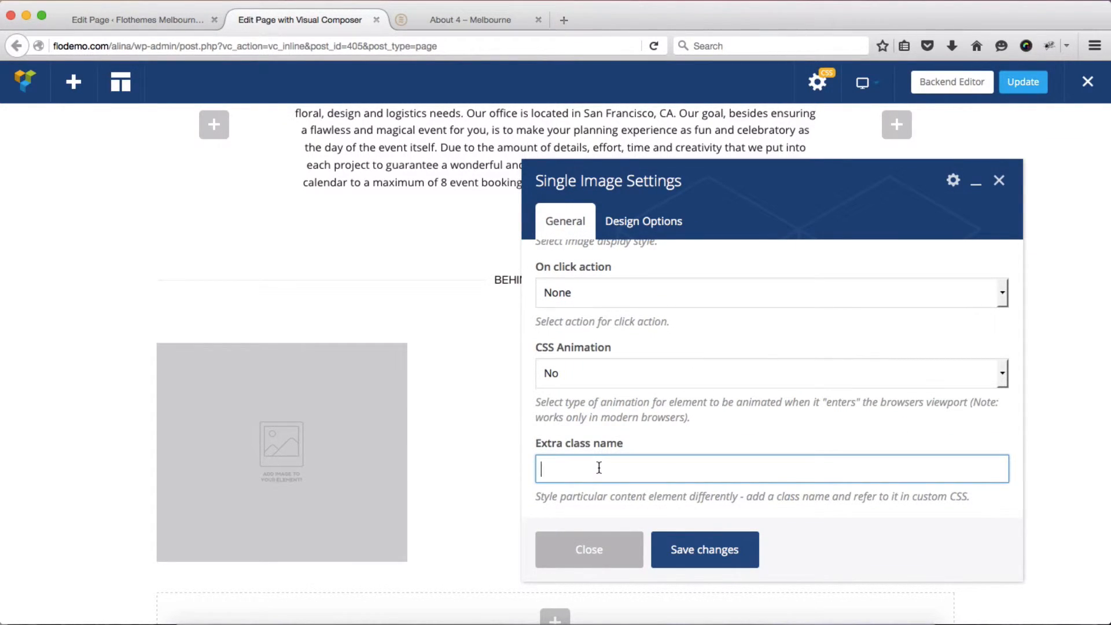
type("align-center")
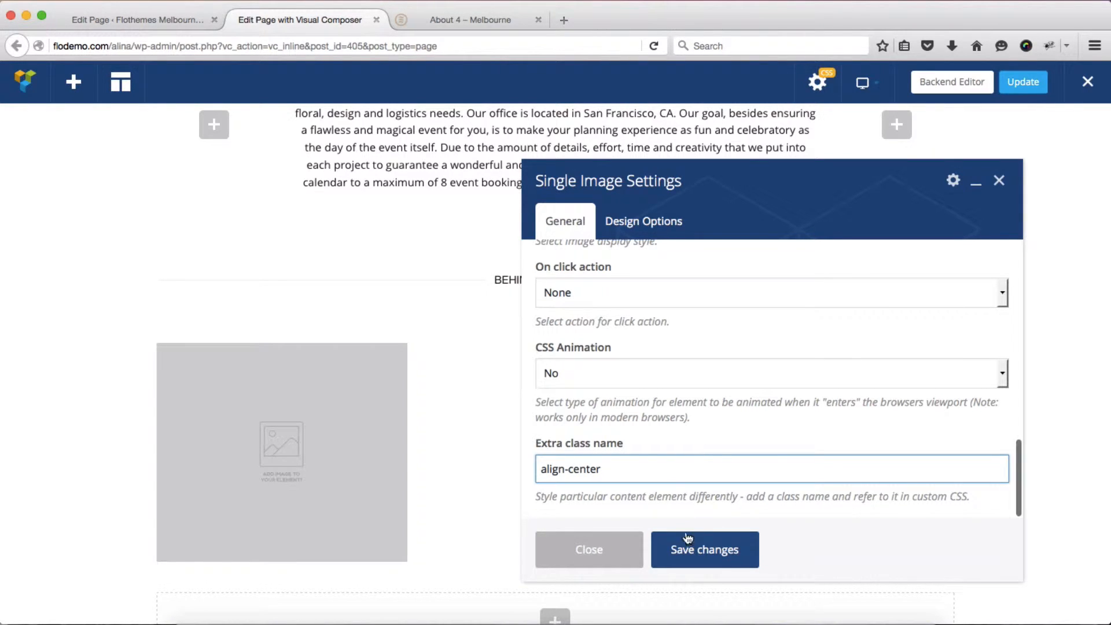
left_click(704, 557)
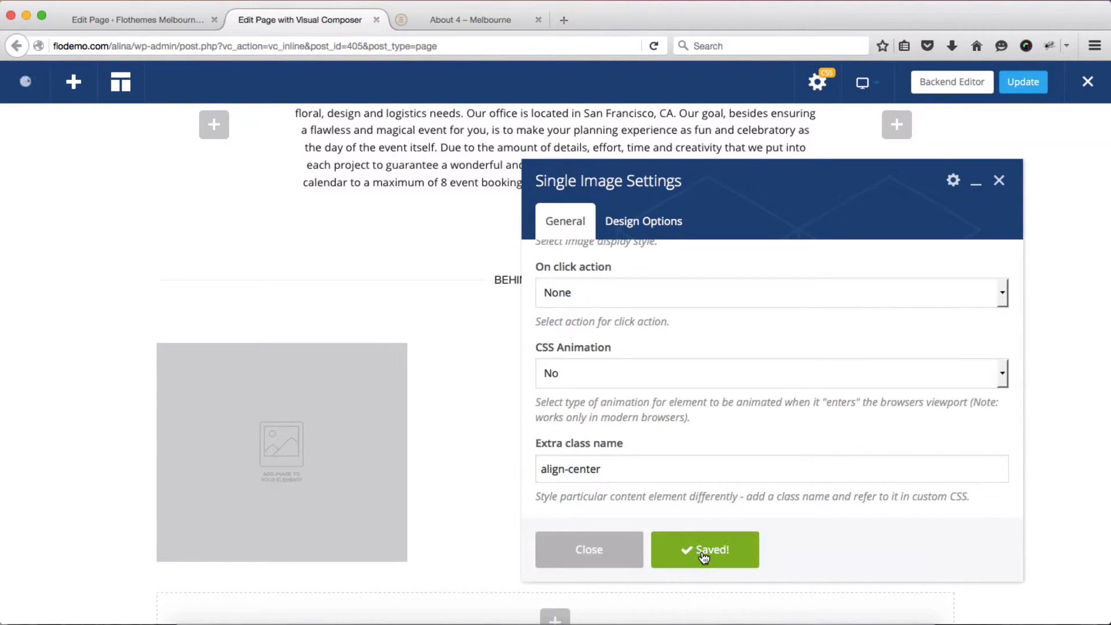
scroll(370, 422, "down", 2)
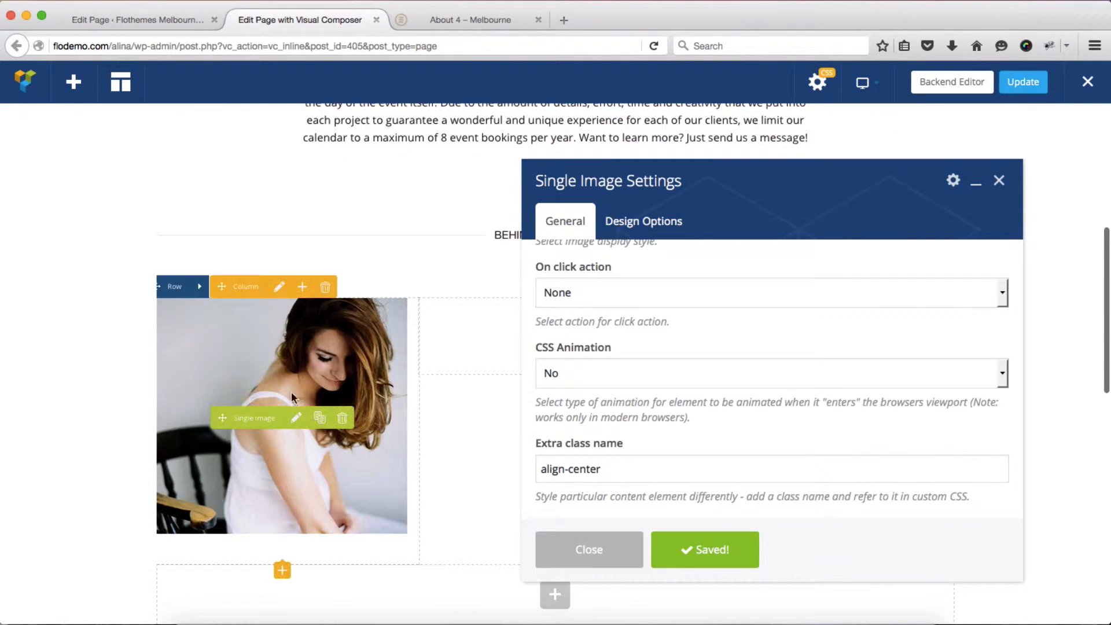
left_click(998, 179)
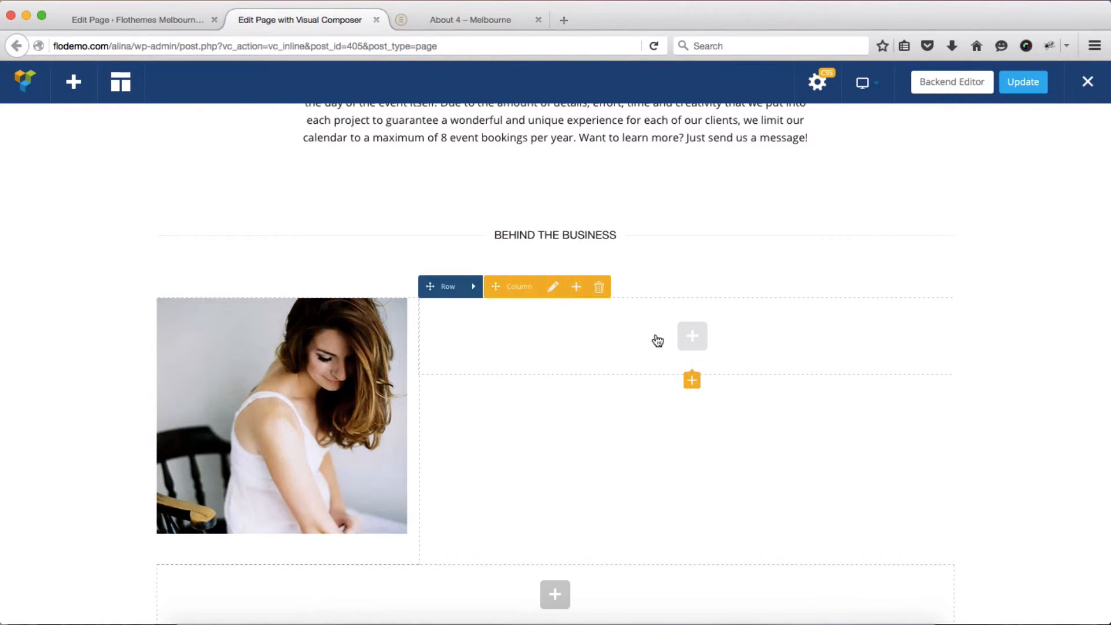
Step: Add a Text Block to the row's 2/3 column and replace its placeholder with the first owner's name and bio copied from the Untitled 2 document
left_click(693, 380)
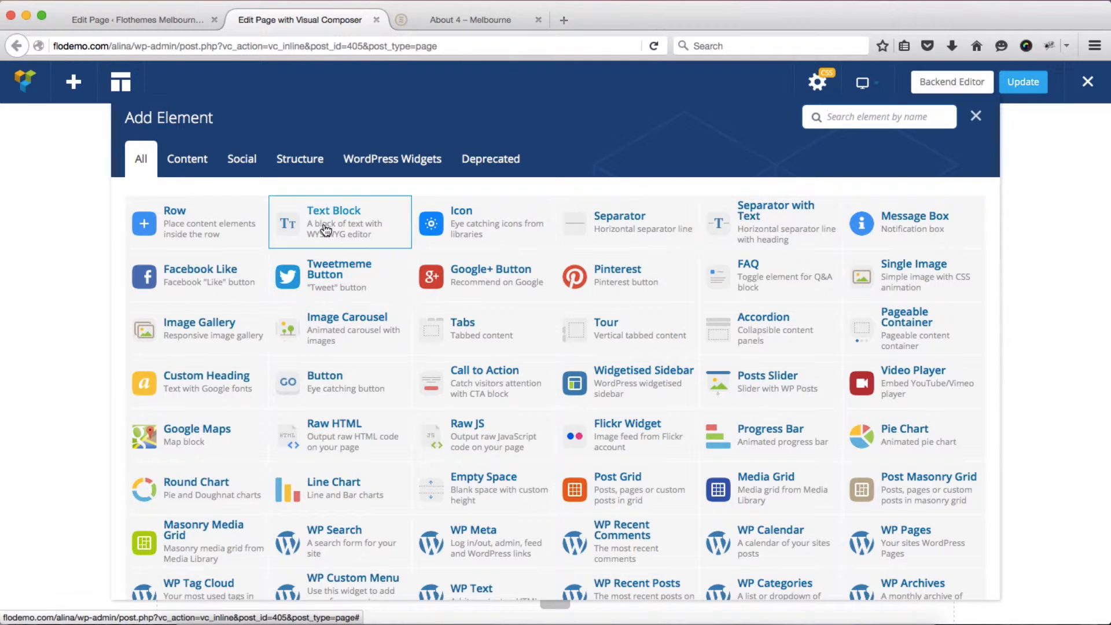
left_click(324, 228)
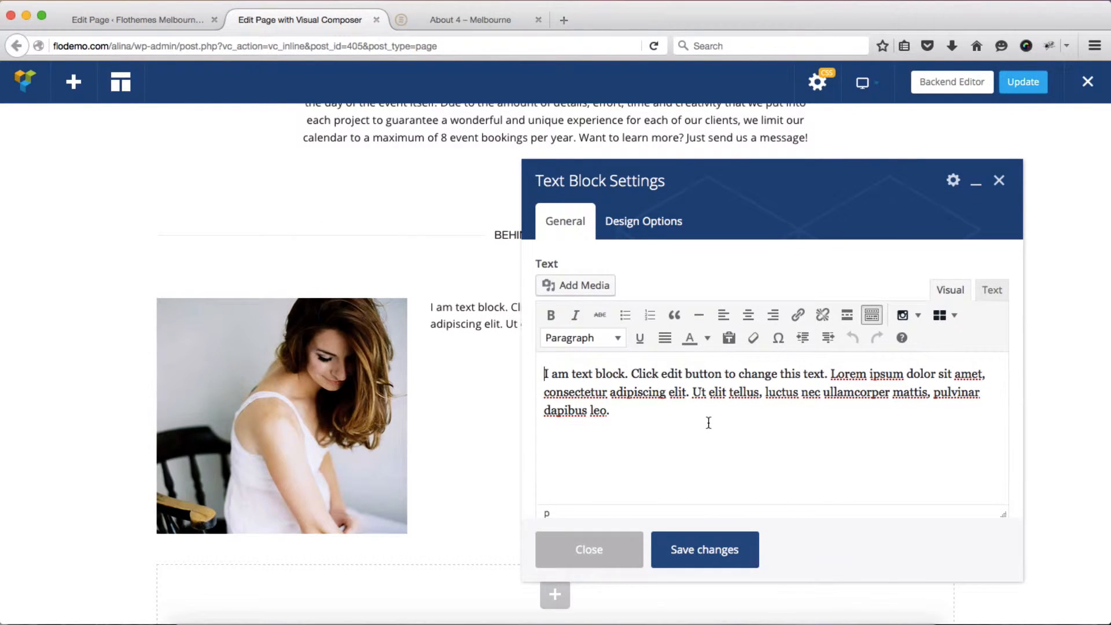
key("super+Tab")
left_click(581, 286)
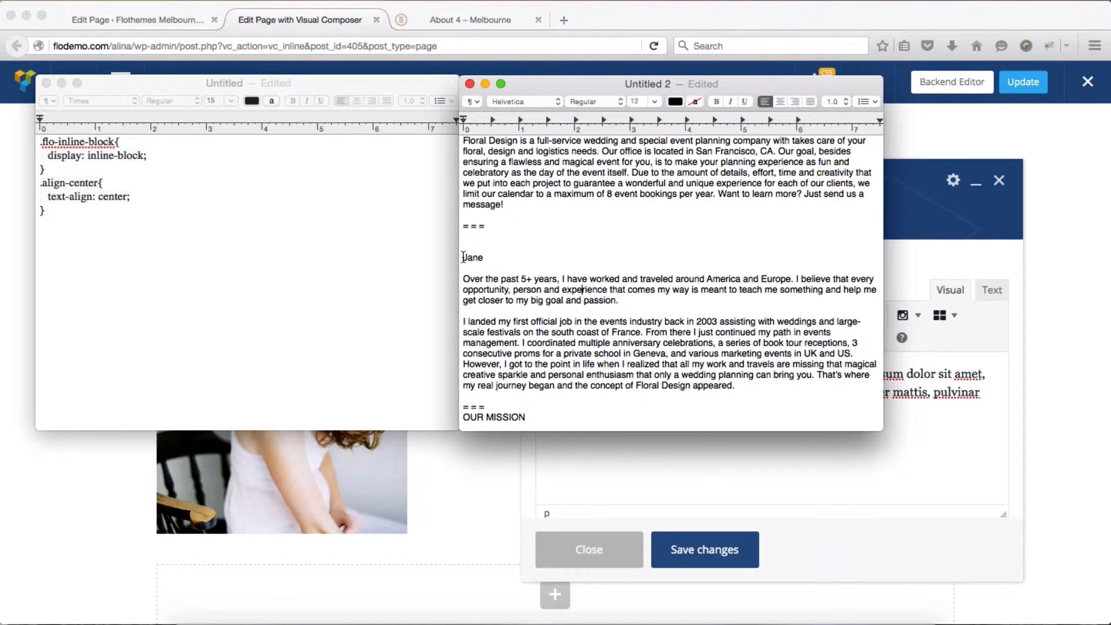
left_click_drag(464, 257, 748, 386)
key("super+c")
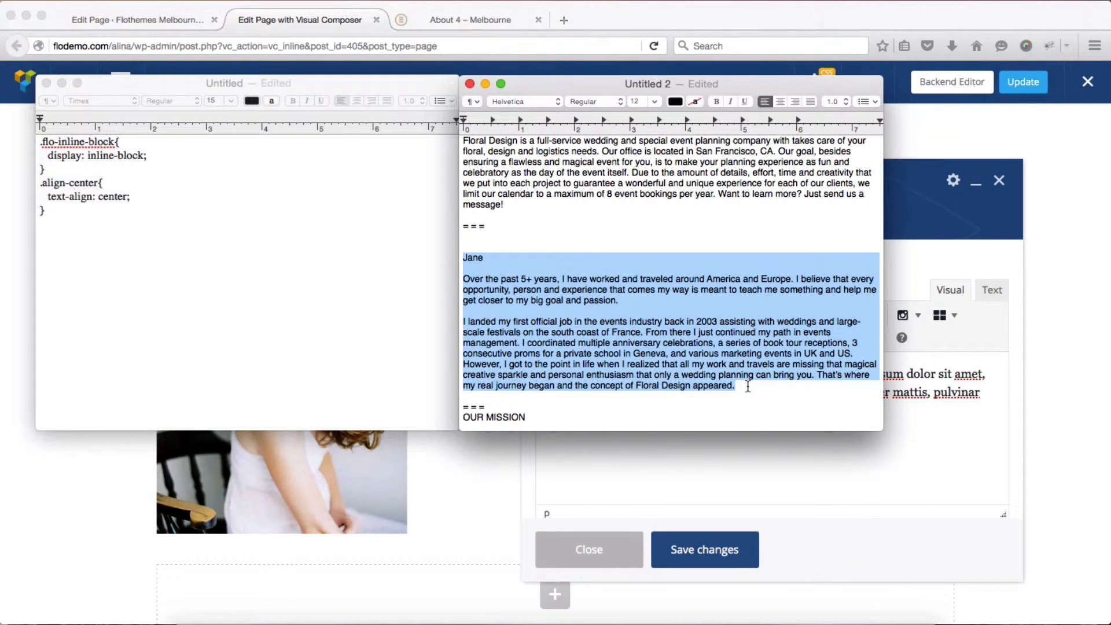
key("super+Tab")
key("super+a")
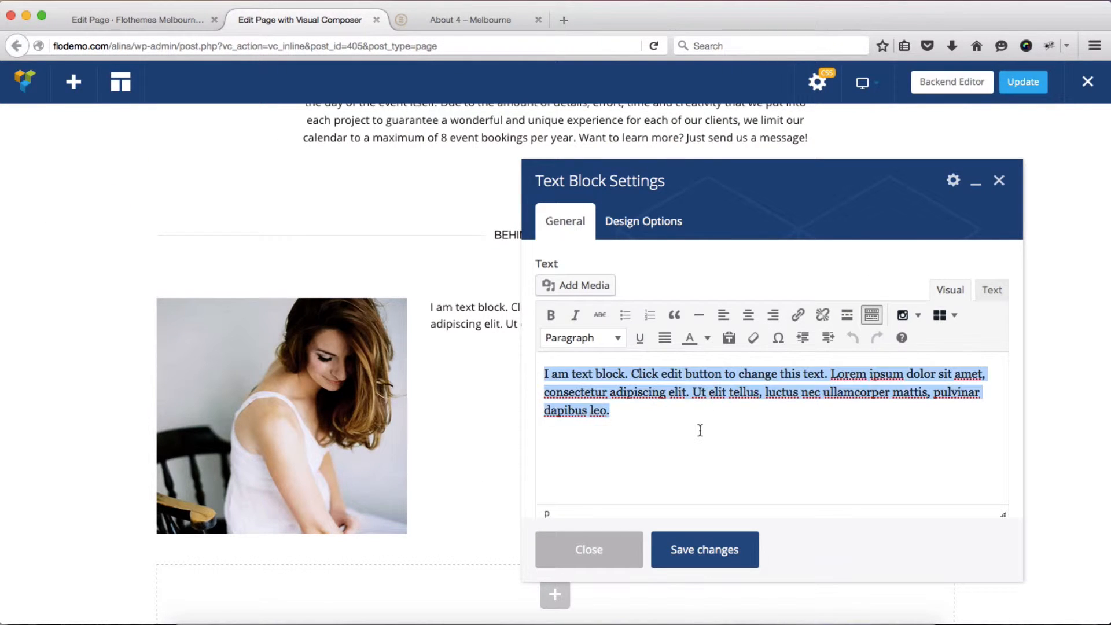
key("super+v")
scroll(686, 432, "up", 5)
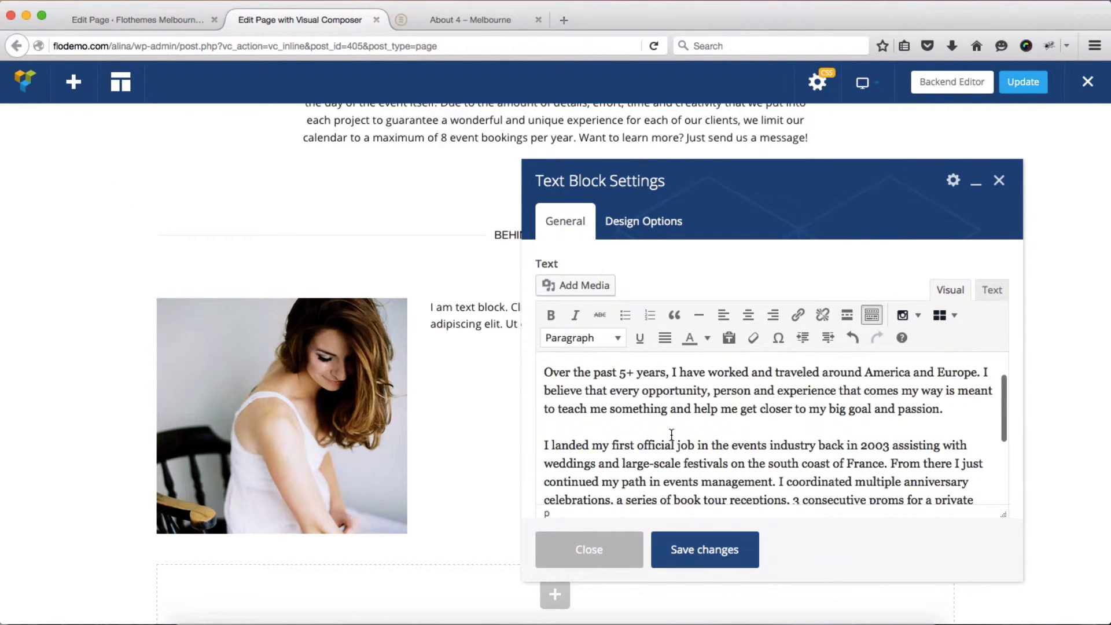
double_click(560, 375)
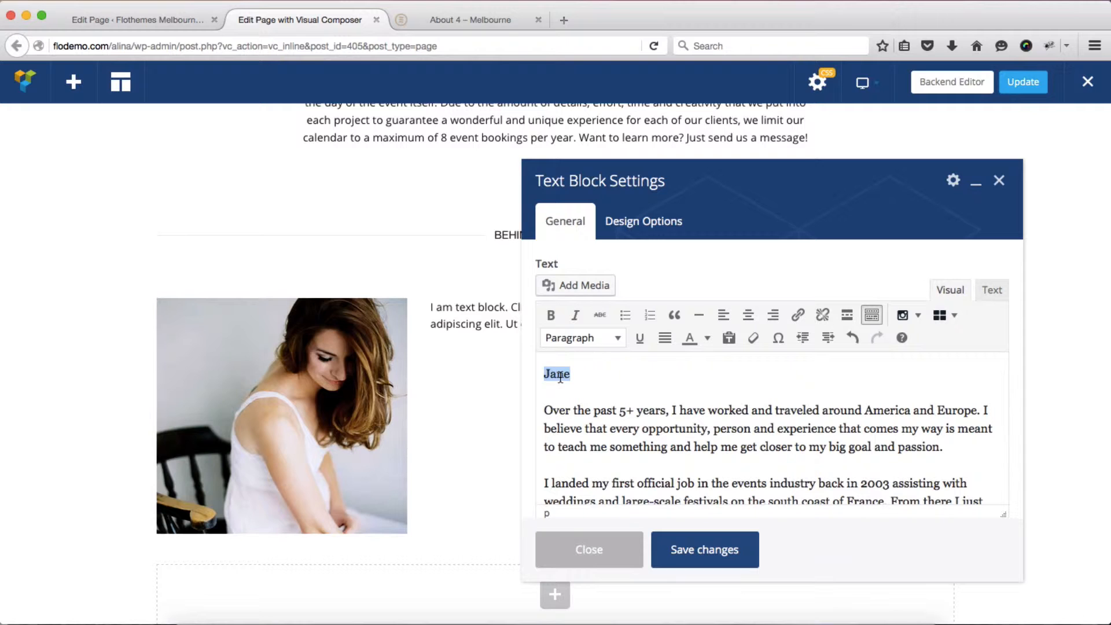
left_click(608, 342)
left_click(604, 433)
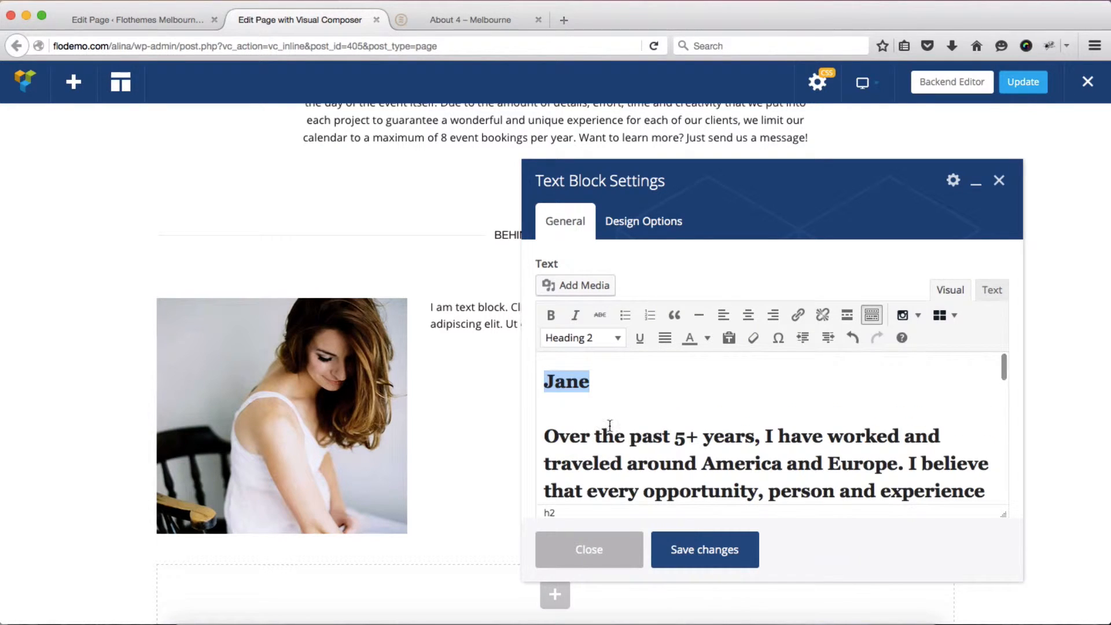
left_click(668, 406)
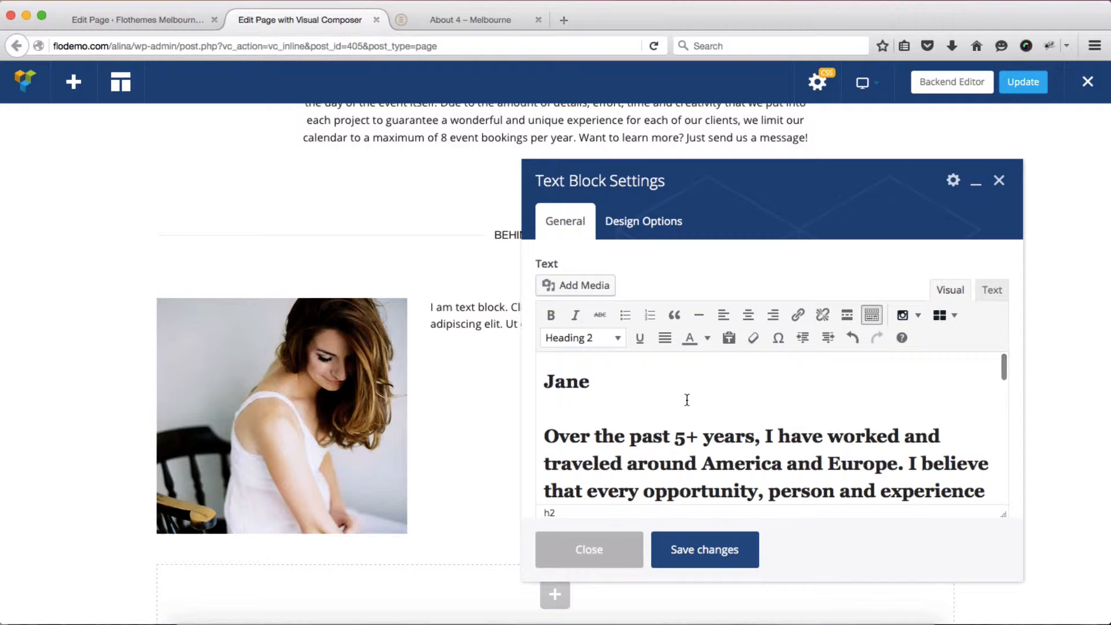
key("ctrl+z")
Step: Split the owner's name into its own paragraph above the bio and format only that name as Heading 2
left_click(687, 400)
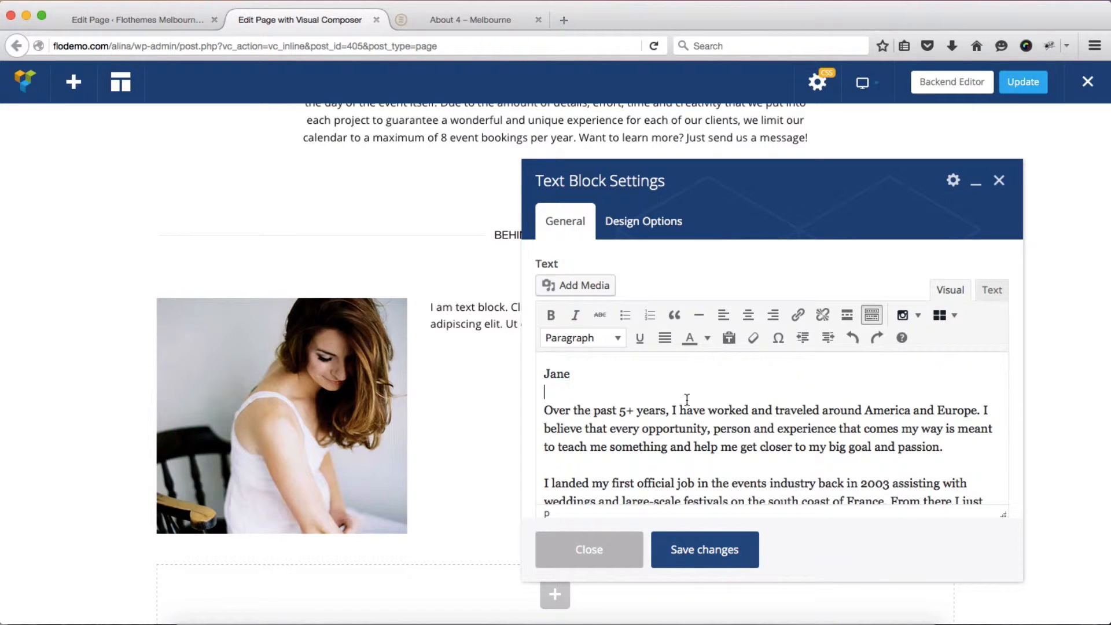
key("Return")
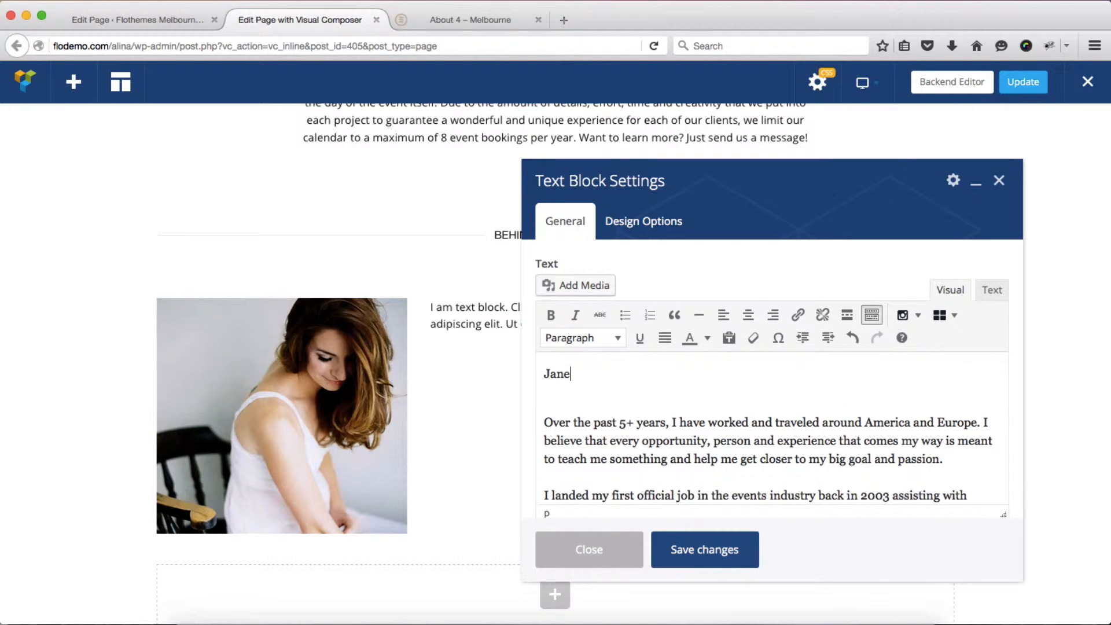
key("shift+Home")
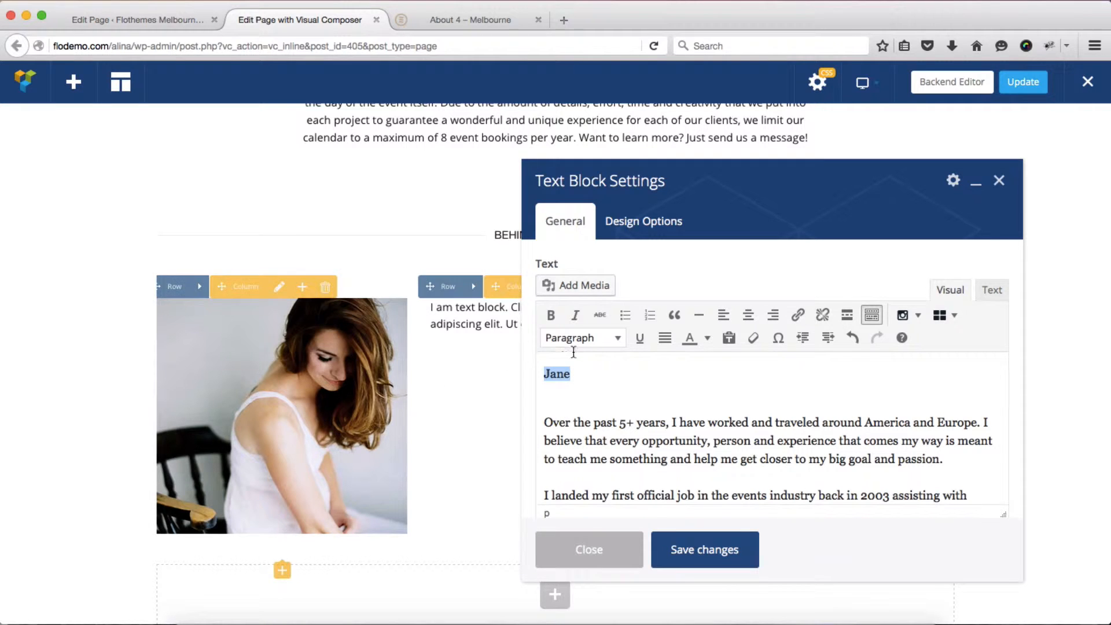
left_click(596, 338)
left_click(599, 433)
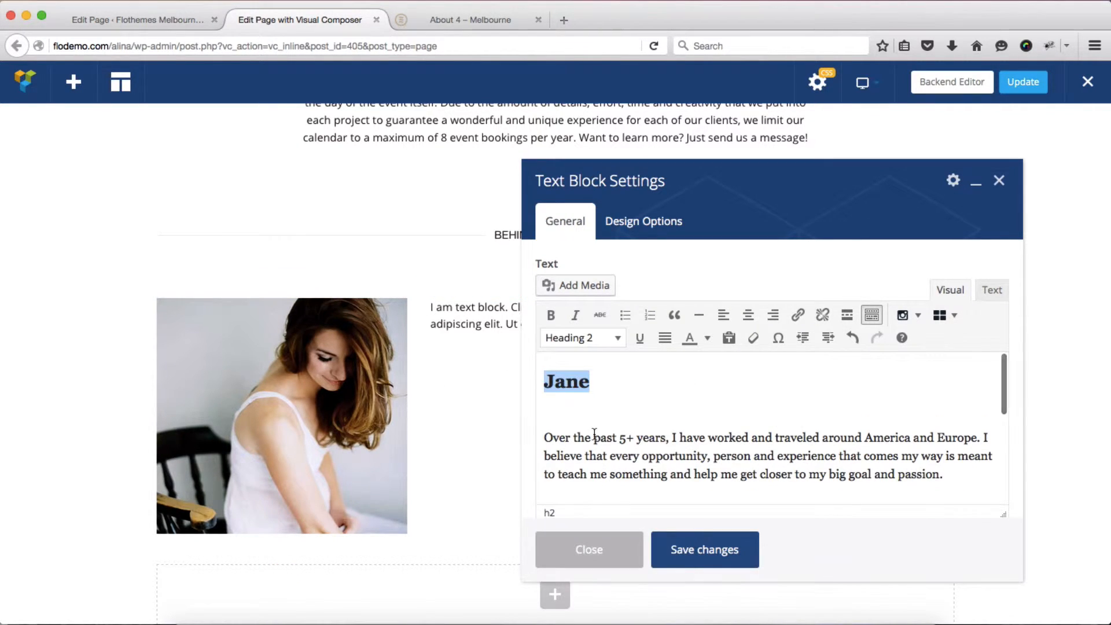
left_click(643, 409)
Step: Check the bio styling on the About 4 demo page and italicise the paragraph starting "Over the past 5+ years" in the text block
scroll(659, 421, "down", 3)
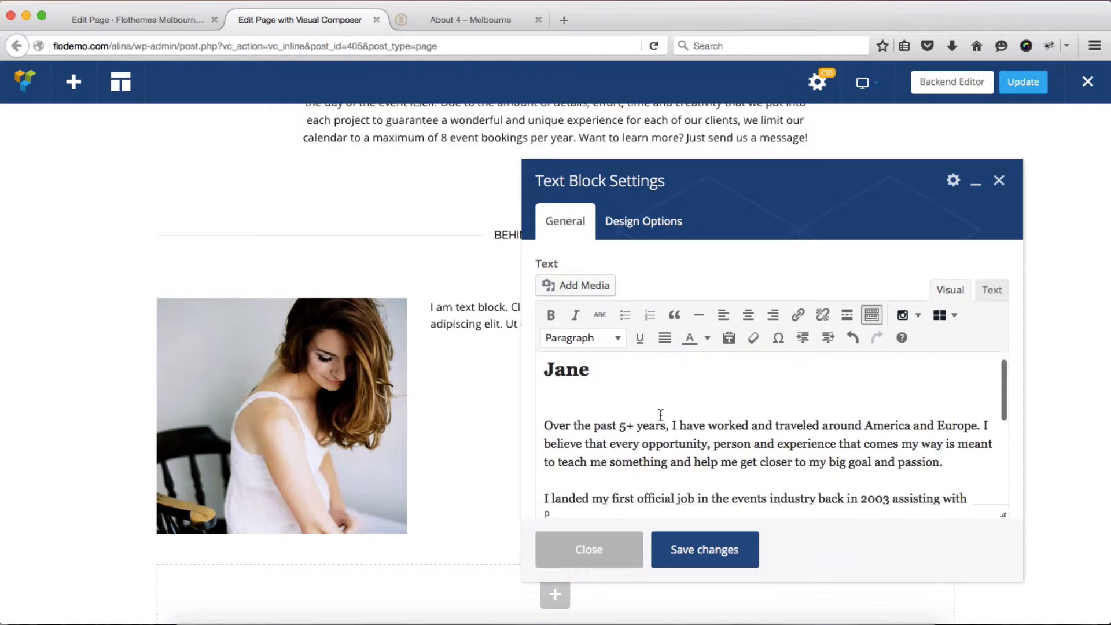
key("ctrl+Tab")
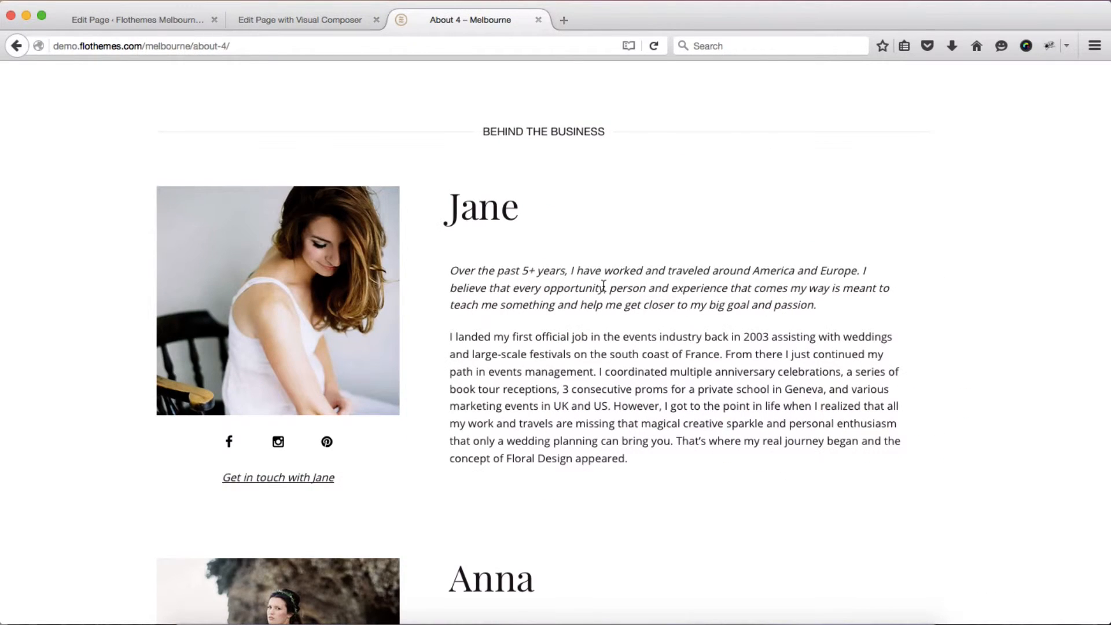
key("ctrl+shift+Tab")
double_click(643, 424)
left_click(644, 424)
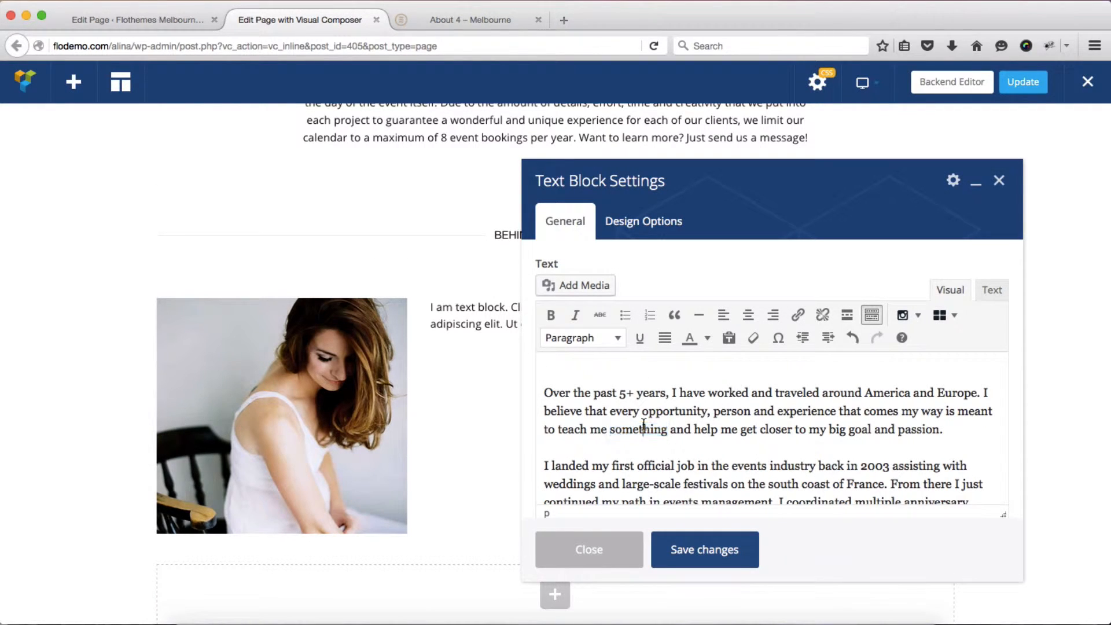
triple_click(643, 424)
key("ctrl+i")
scroll(710, 422, "down", 1)
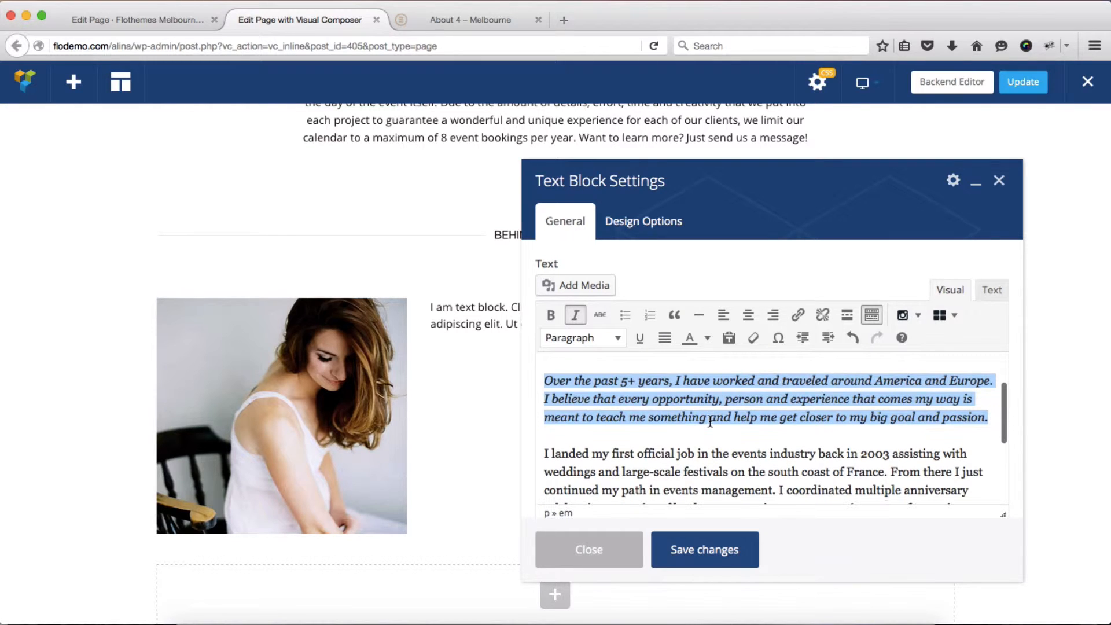
Step: Compare the bio text with the About 4 demo page and save the text block's changes
key("ctrl+Tab")
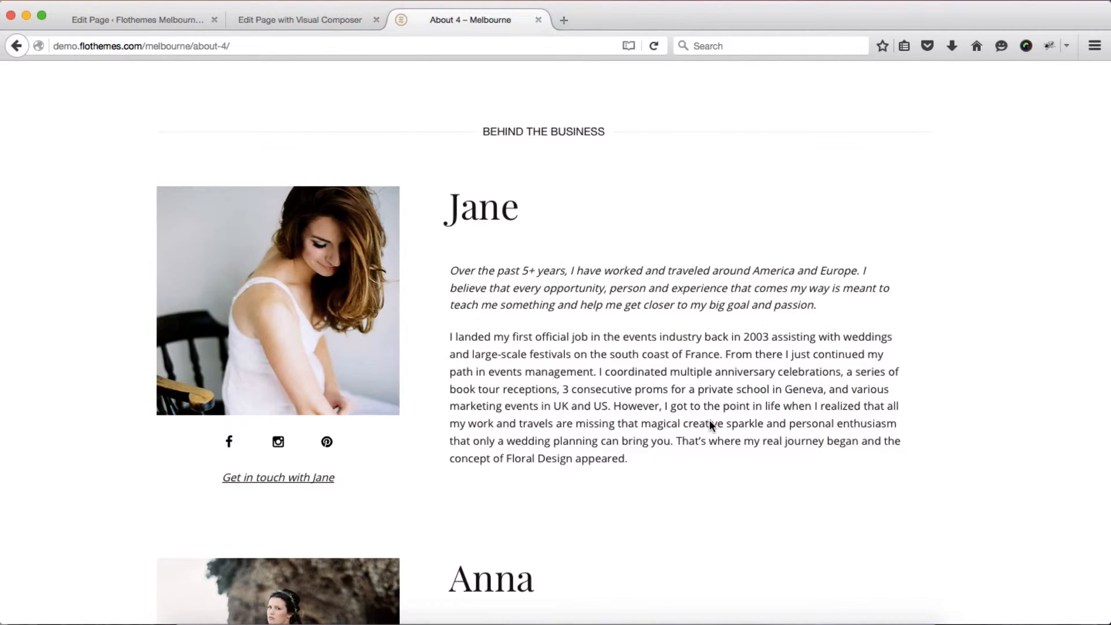
key("ctrl+shift+Tab")
scroll(738, 412, "down", 3)
scroll(738, 411, "up", 5)
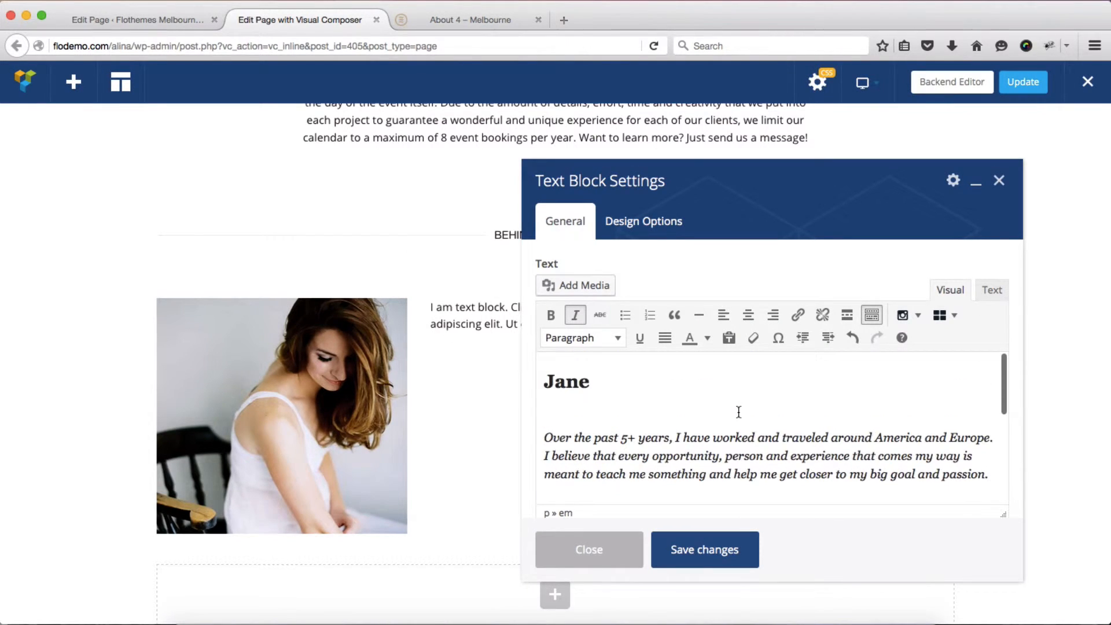
scroll(738, 412, "down", 3)
left_click(713, 550)
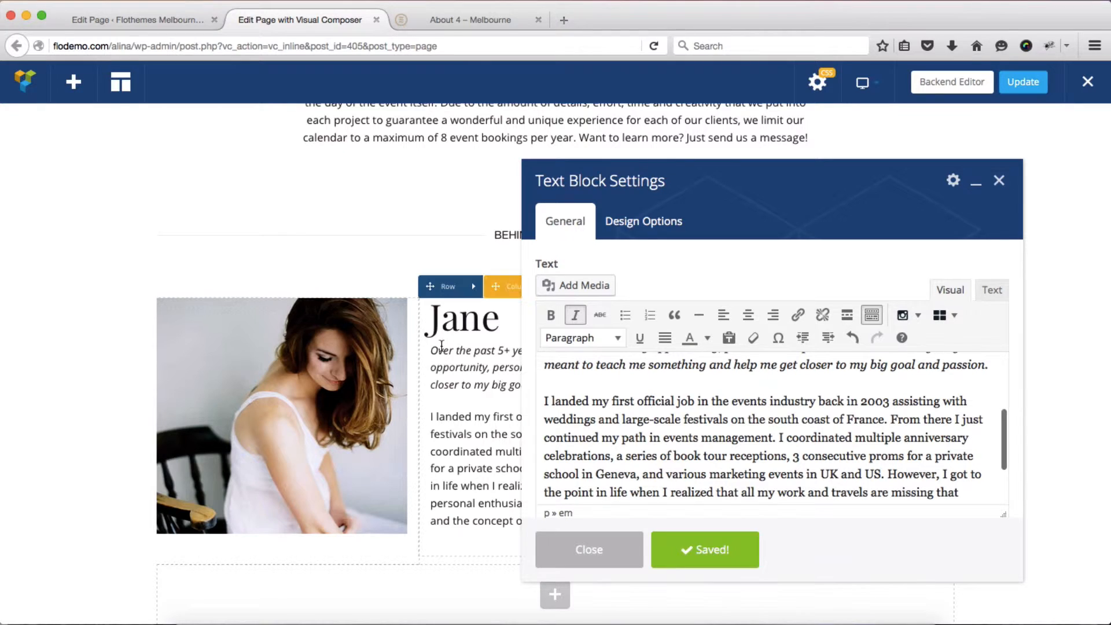
Step: Check the heading spacing on the demo page, add an empty line below the owner's name, save and close the text block settings
key("ctrl+Tab")
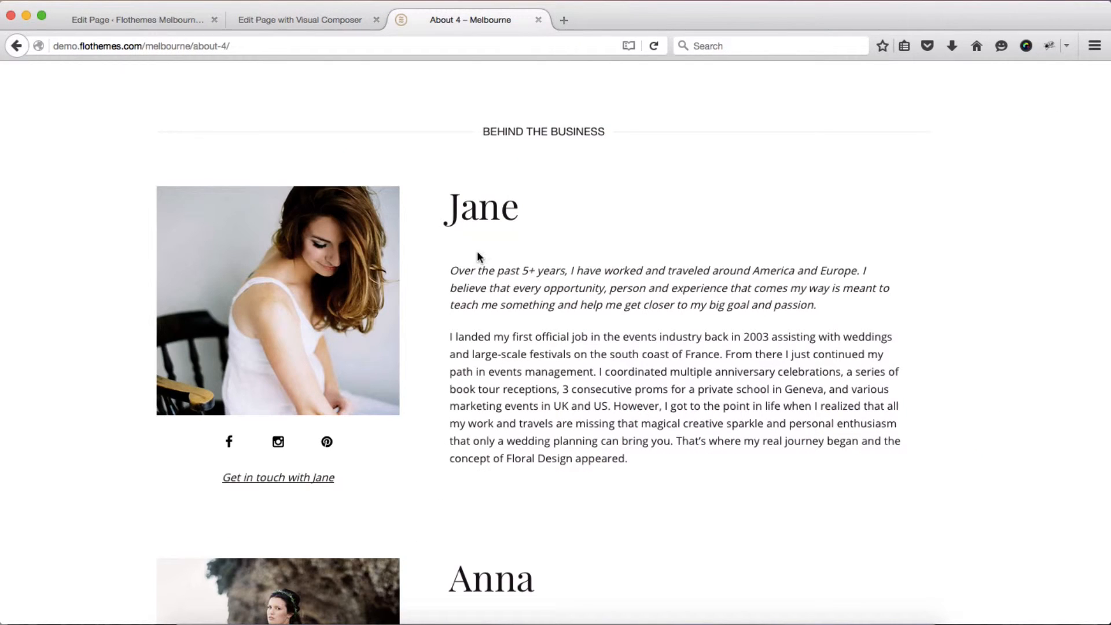
key("ctrl+shift+Tab")
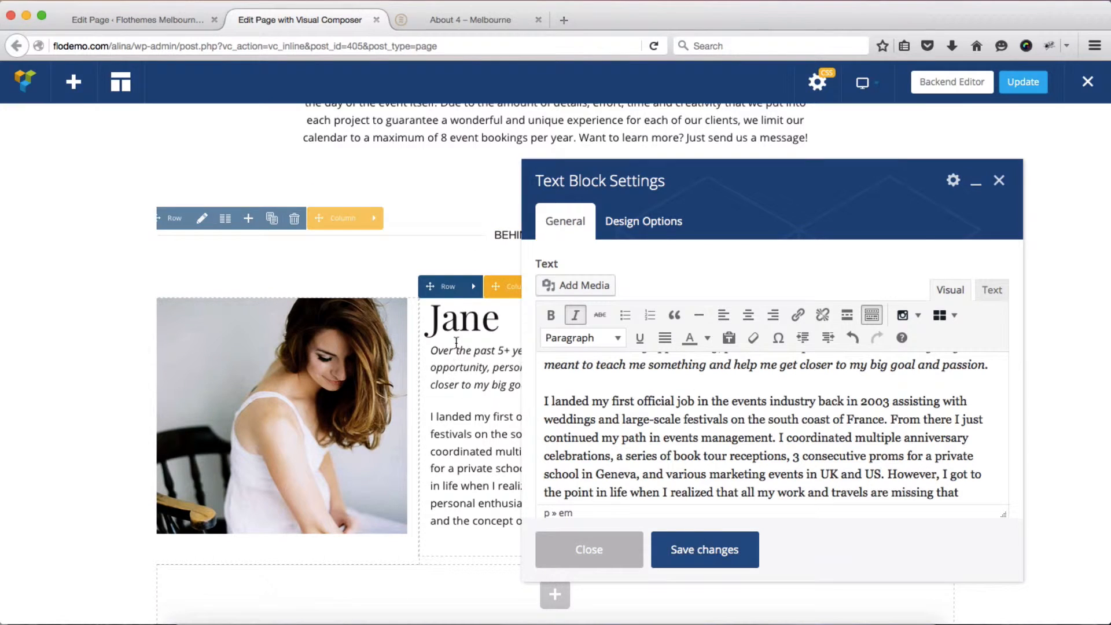
scroll(601, 449, "up", 5)
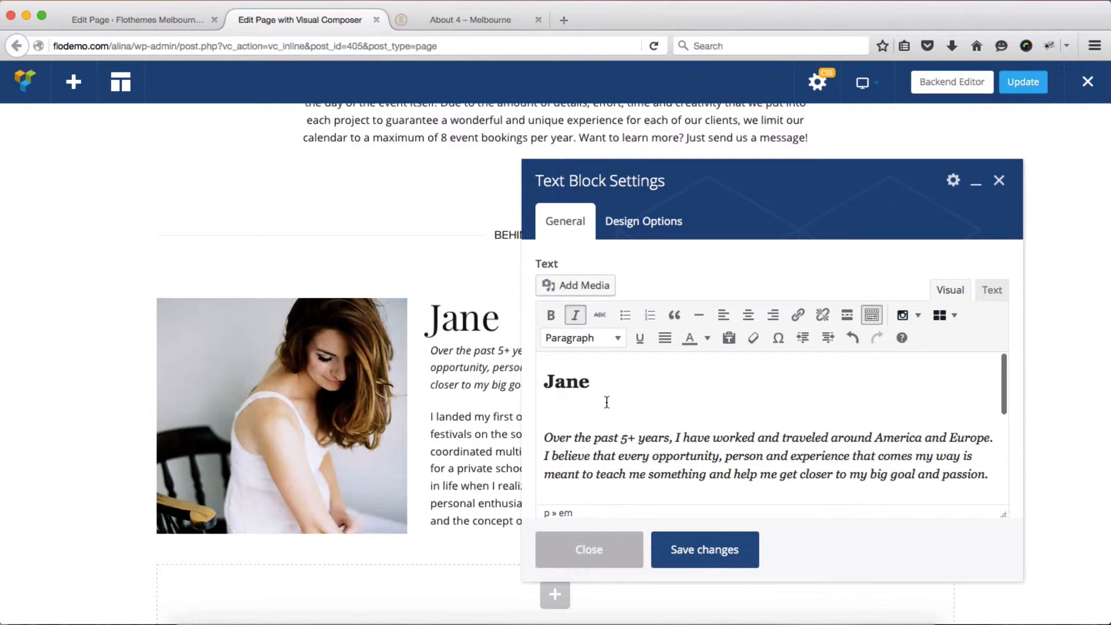
left_click(609, 384)
key("Return")
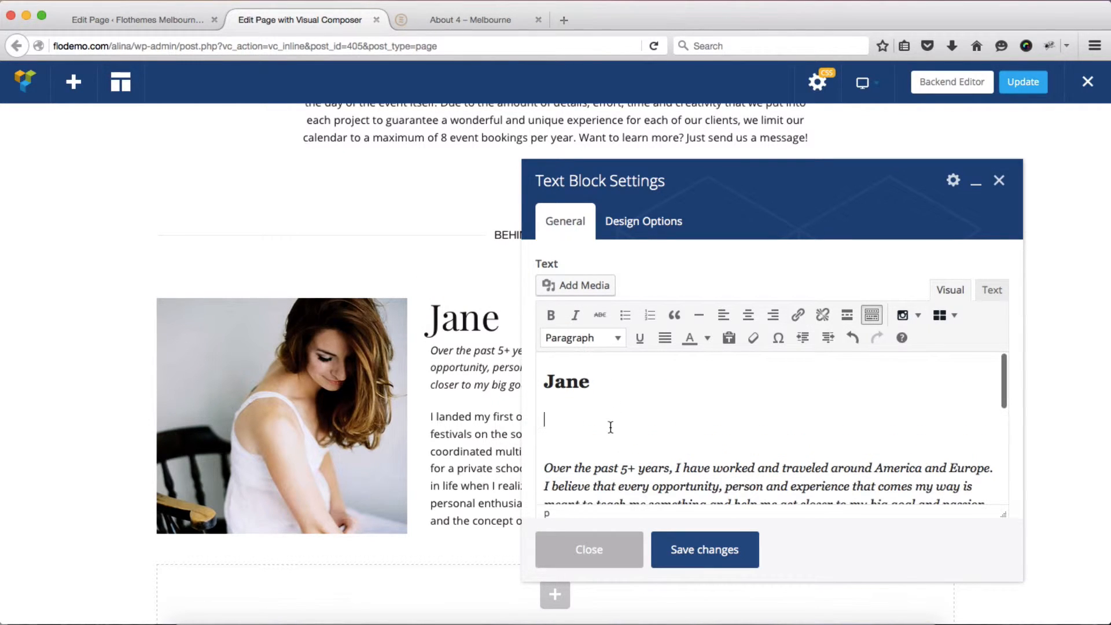
left_click(694, 560)
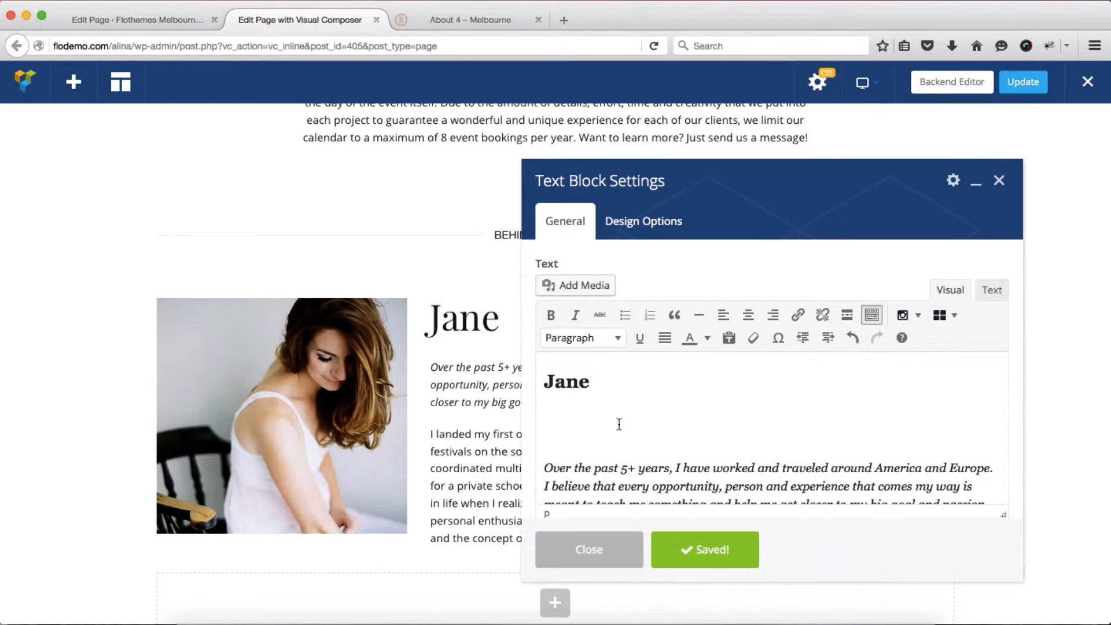
left_click(999, 183)
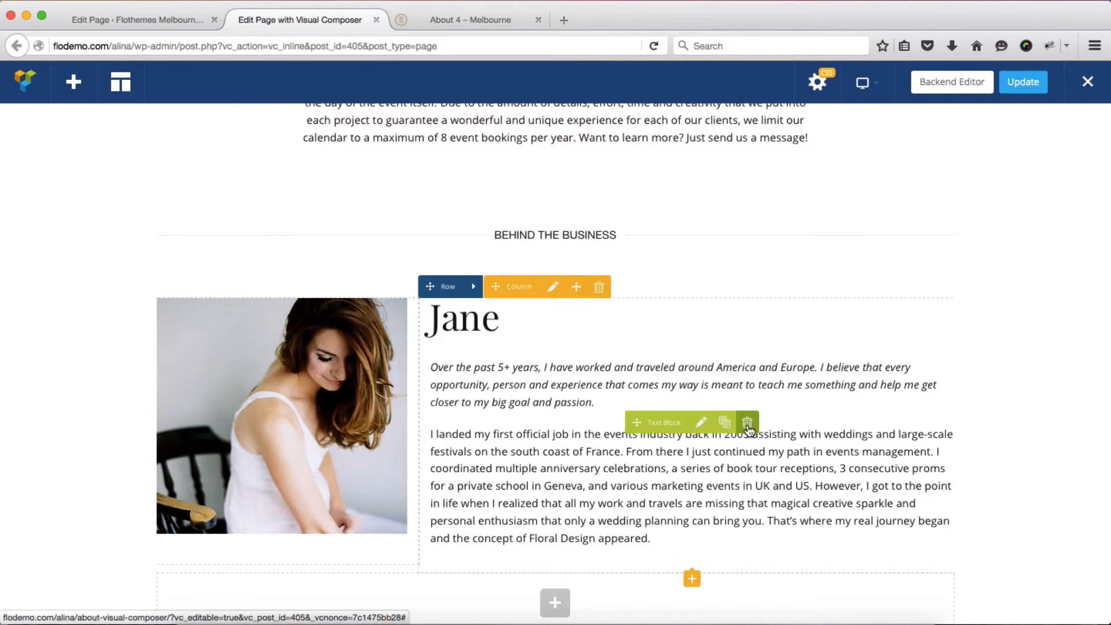
Step: Find the Icon element and append it to the column below the owner's photo
scroll(747, 422, "down", 5)
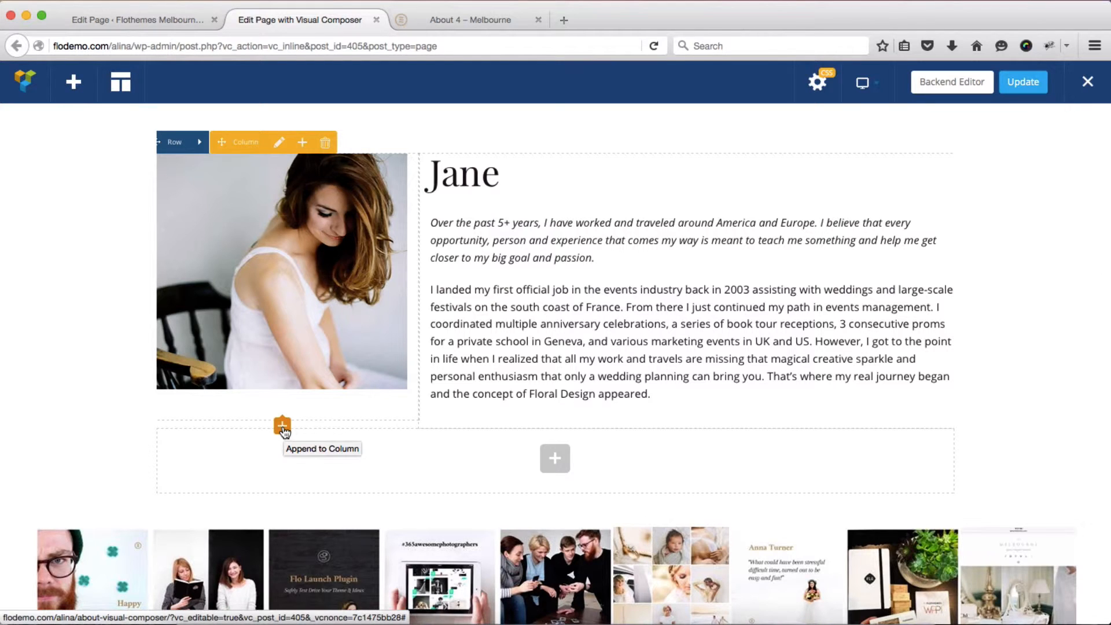
left_click(282, 427)
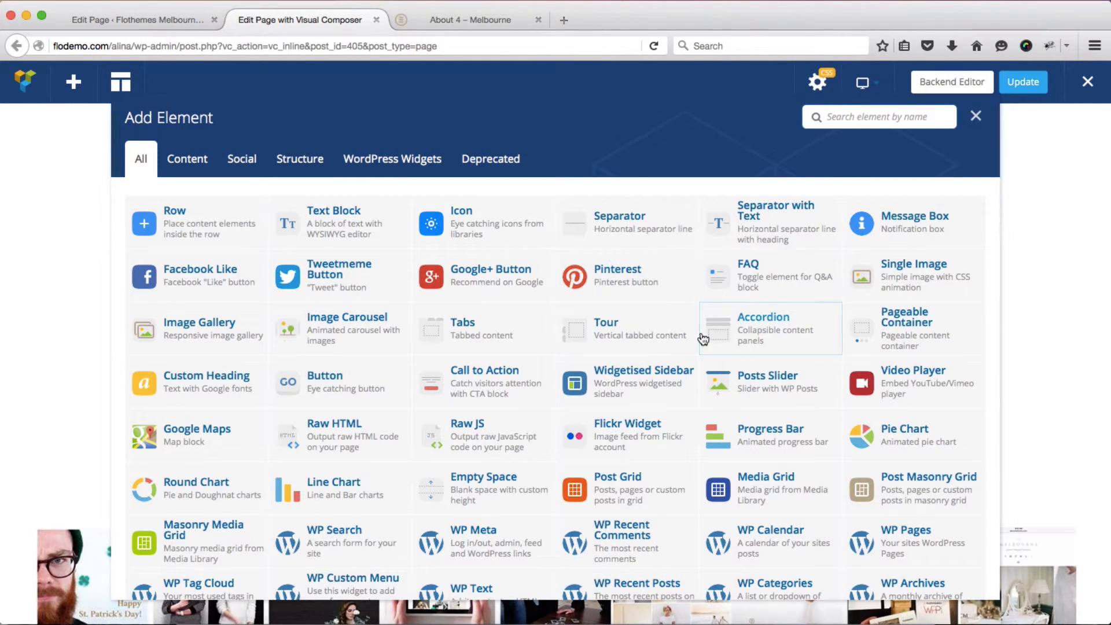
scroll(665, 364, "down", 3)
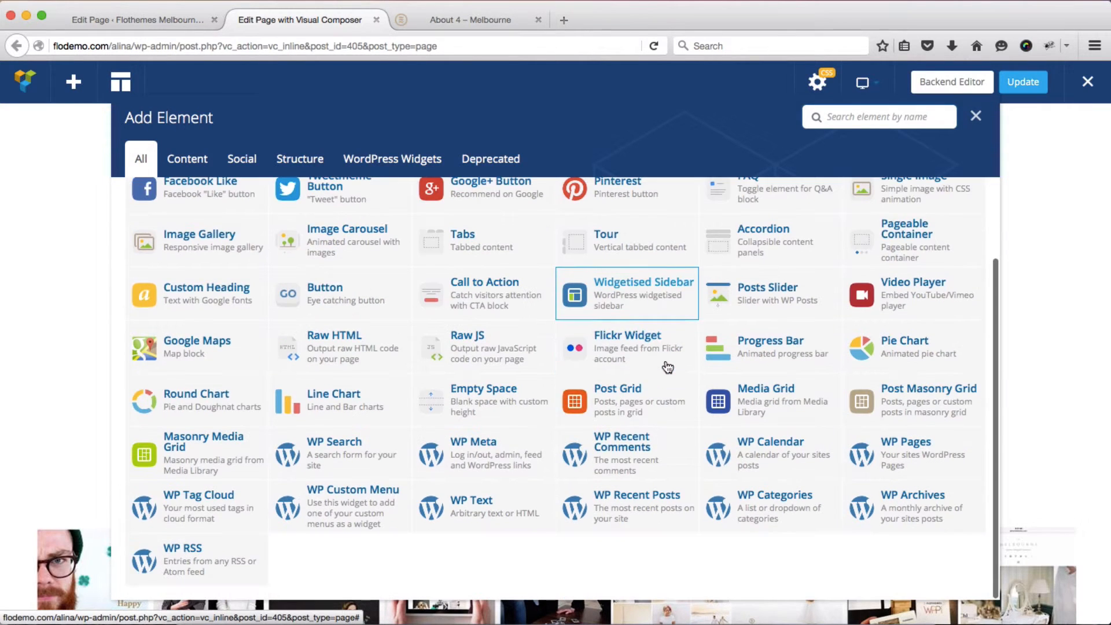
scroll(665, 365, "up", 3)
scroll(669, 368, "down", 3)
scroll(668, 367, "up", 4)
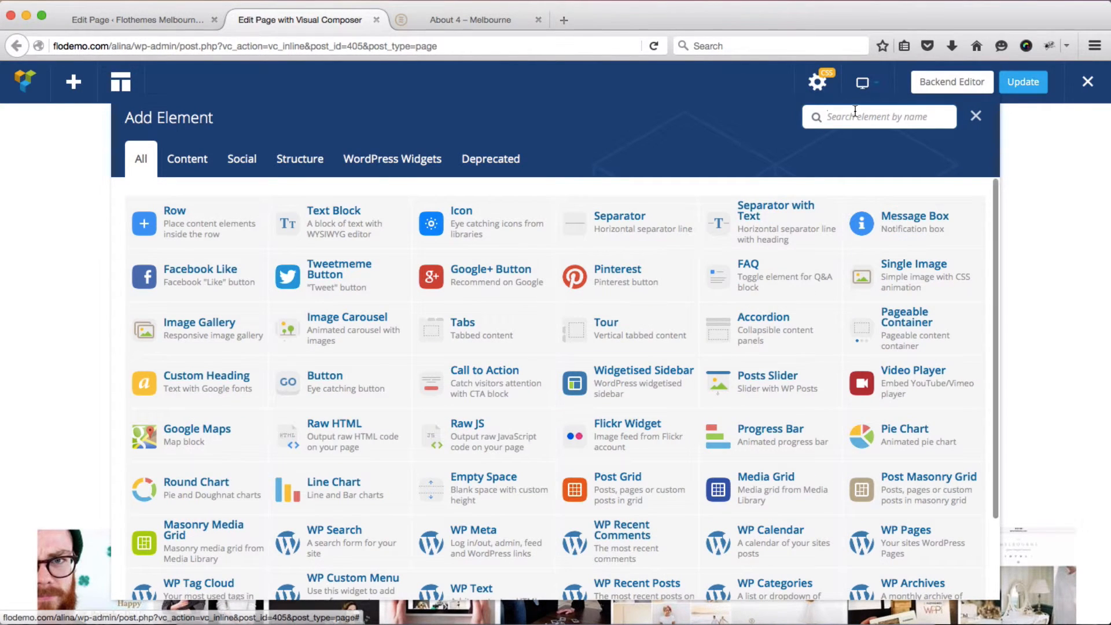
type("icons")
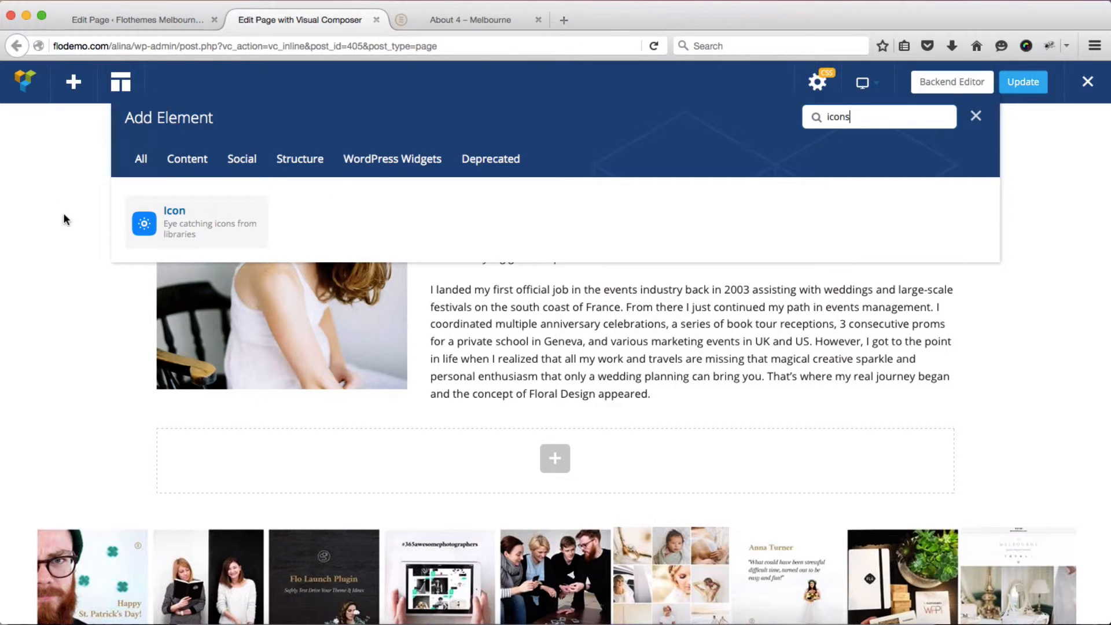
key("BackSpace")
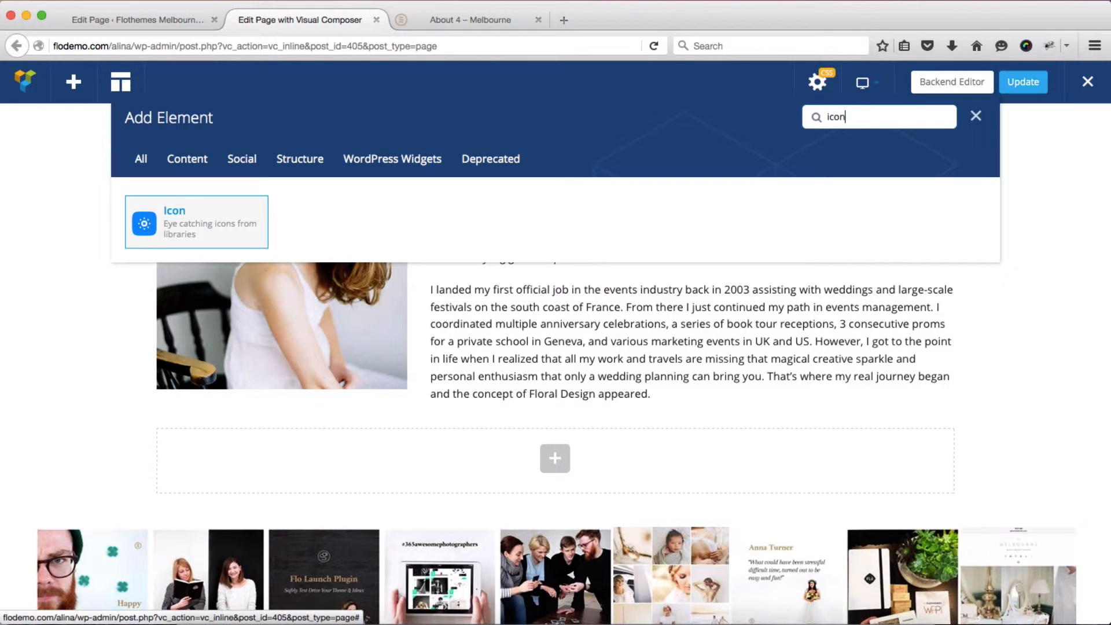
left_click(185, 217)
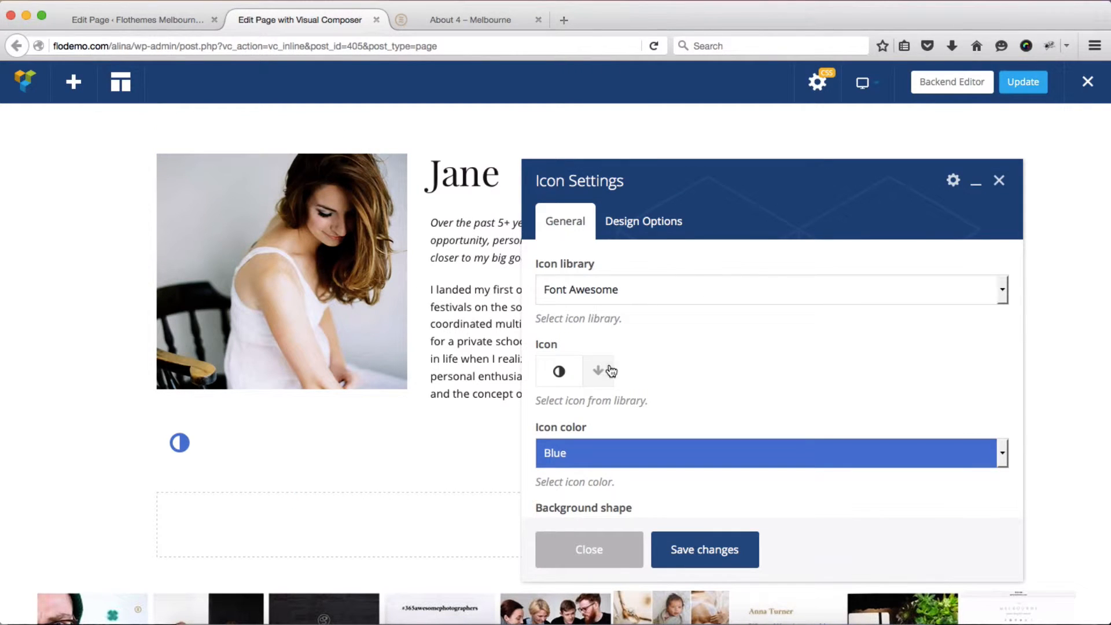
Step: Choose the plain Facebook "f" from the Font Awesome library for the icon and set its colour to Black
left_click(599, 373)
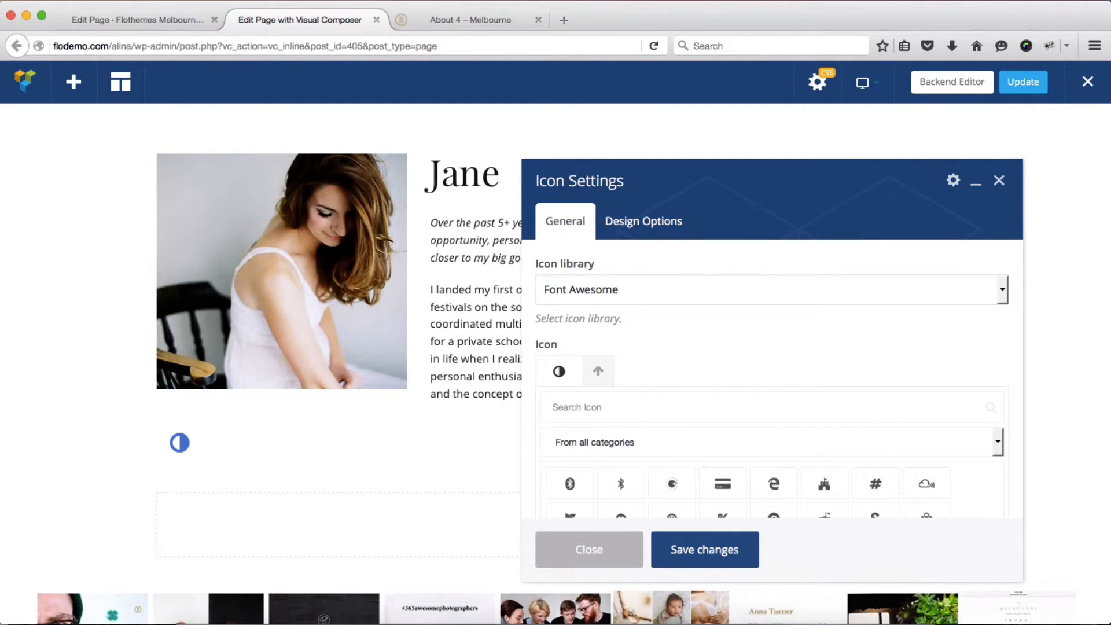
type("face")
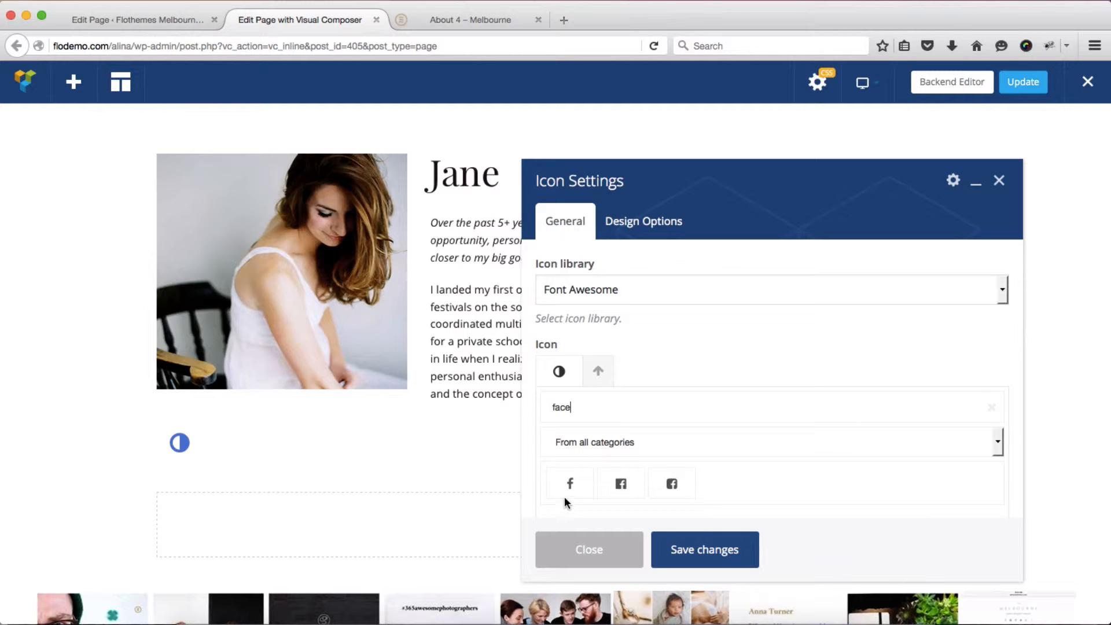
left_click(567, 494)
scroll(716, 393, "down", 3)
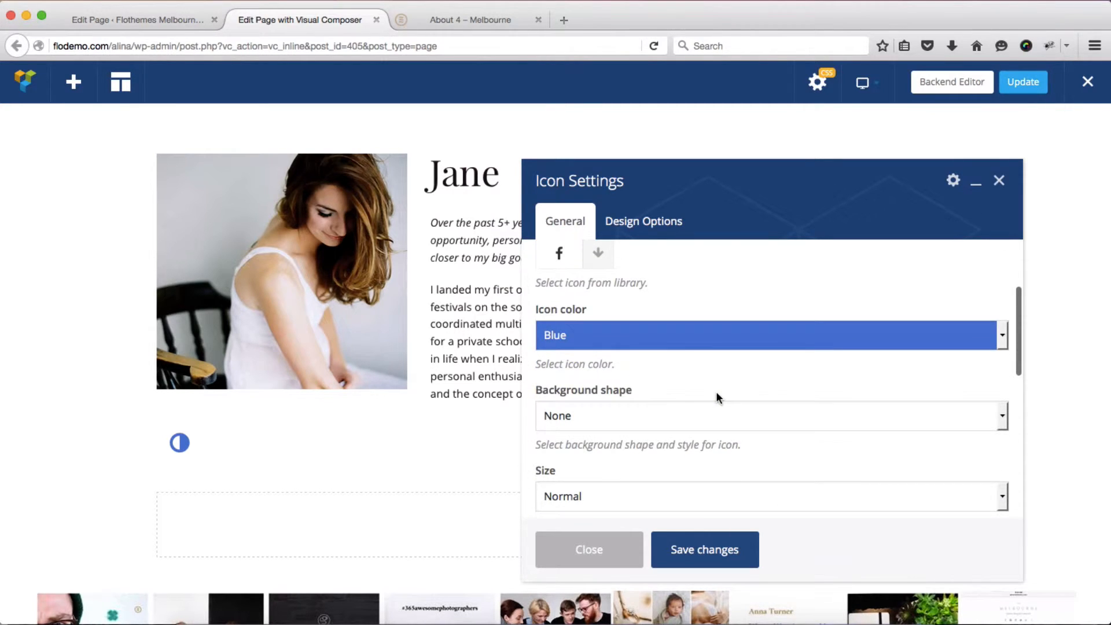
left_click(697, 342)
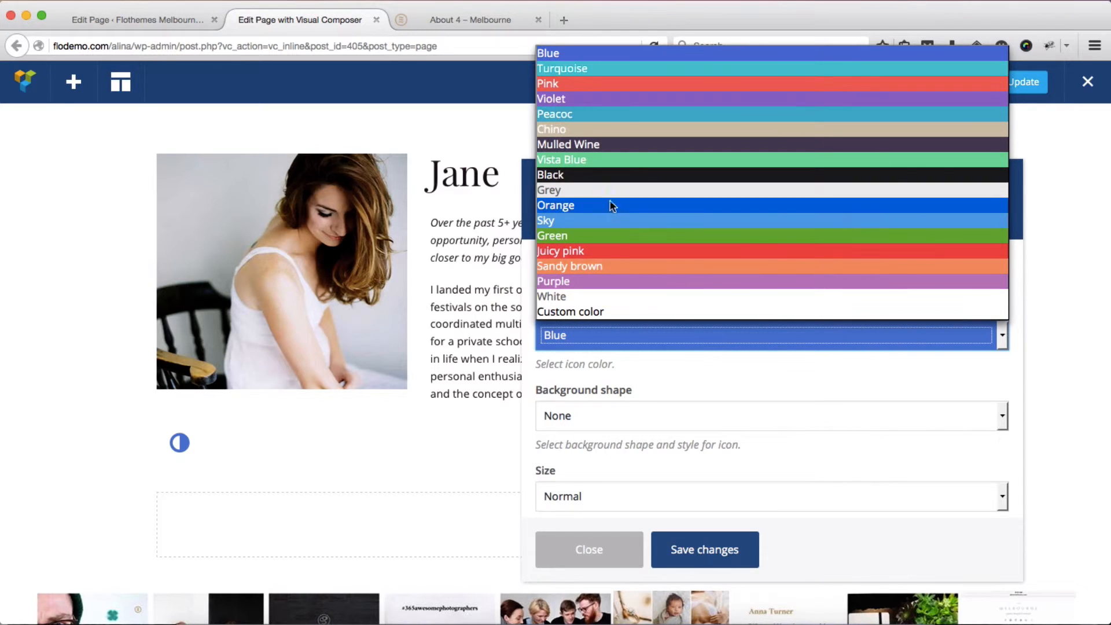
left_click(577, 176)
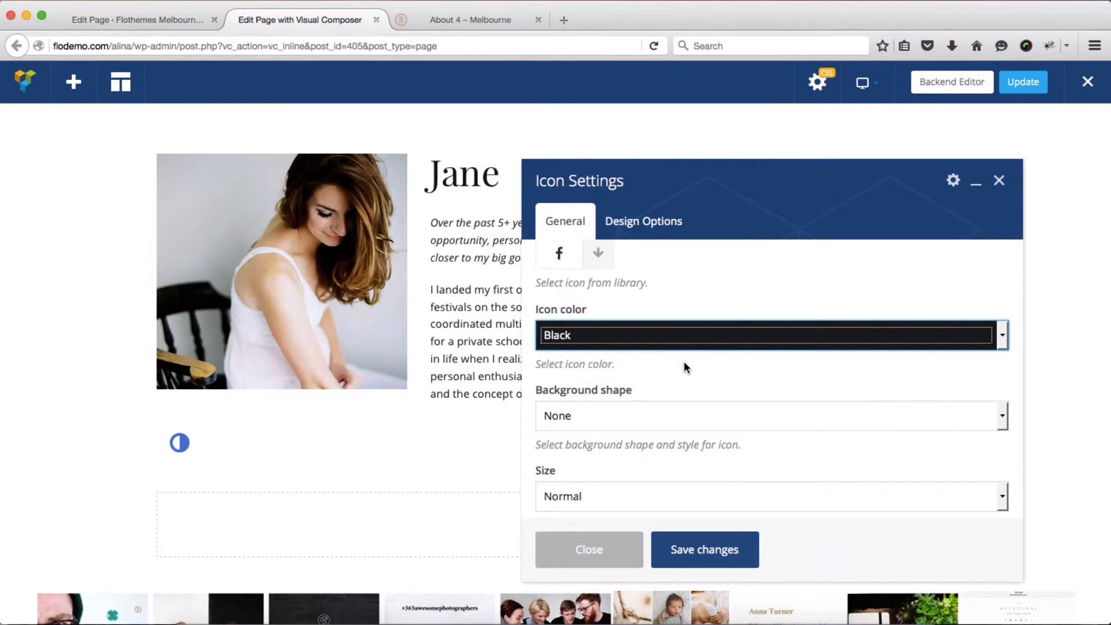
Step: Set the Facebook icon's size to Mini and its alignment to Center
scroll(736, 379, "down", 3)
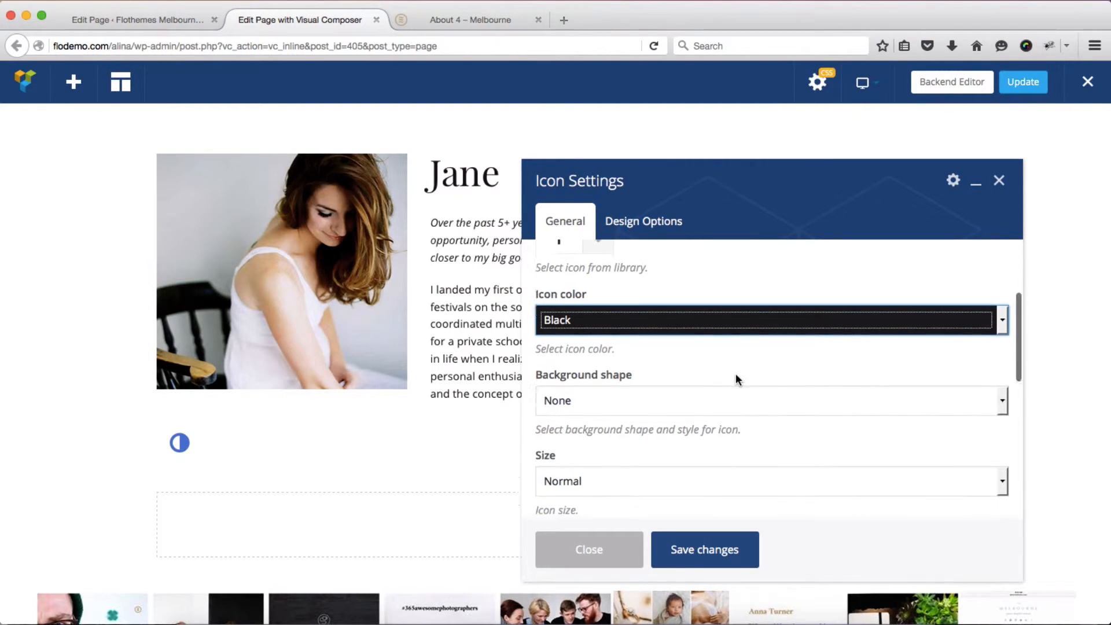
scroll(693, 380, "down", 1)
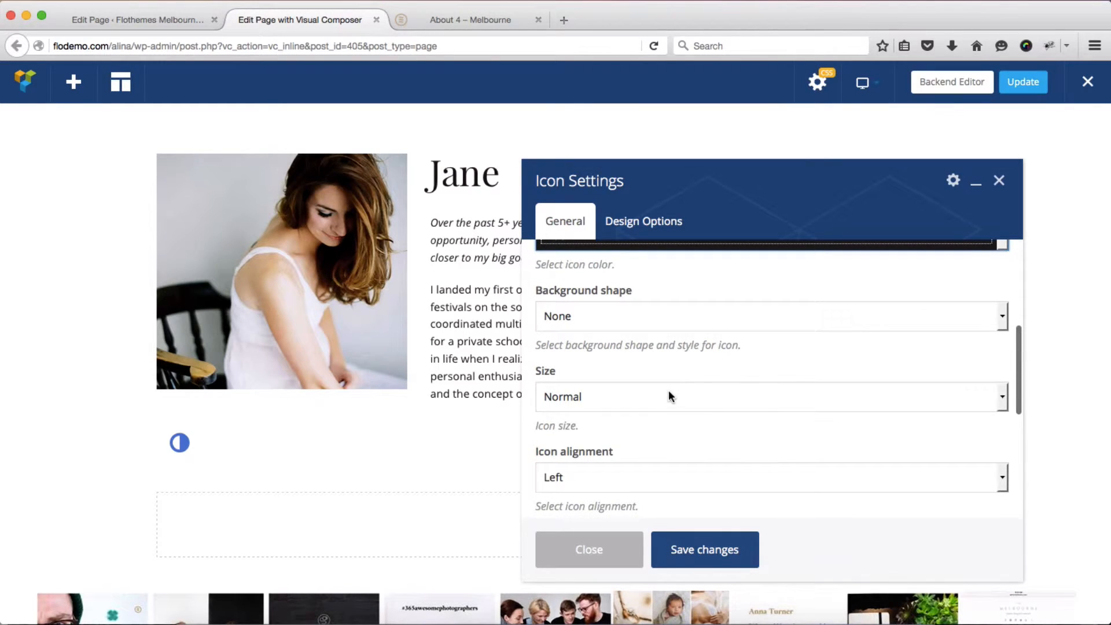
left_click(666, 391)
left_click(597, 420)
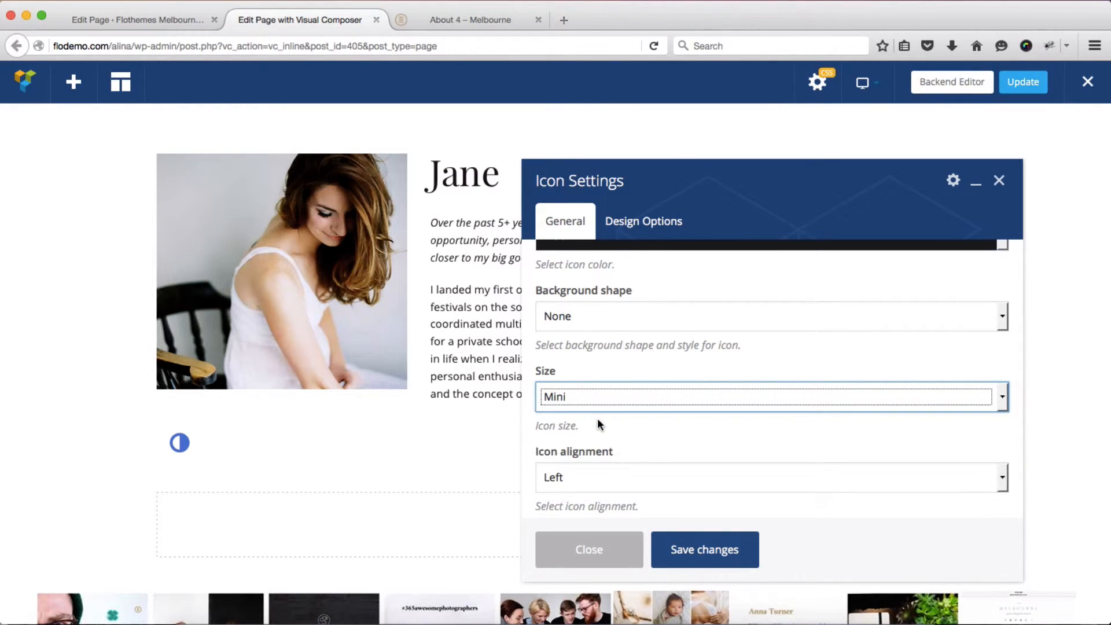
scroll(721, 403, "down", 2)
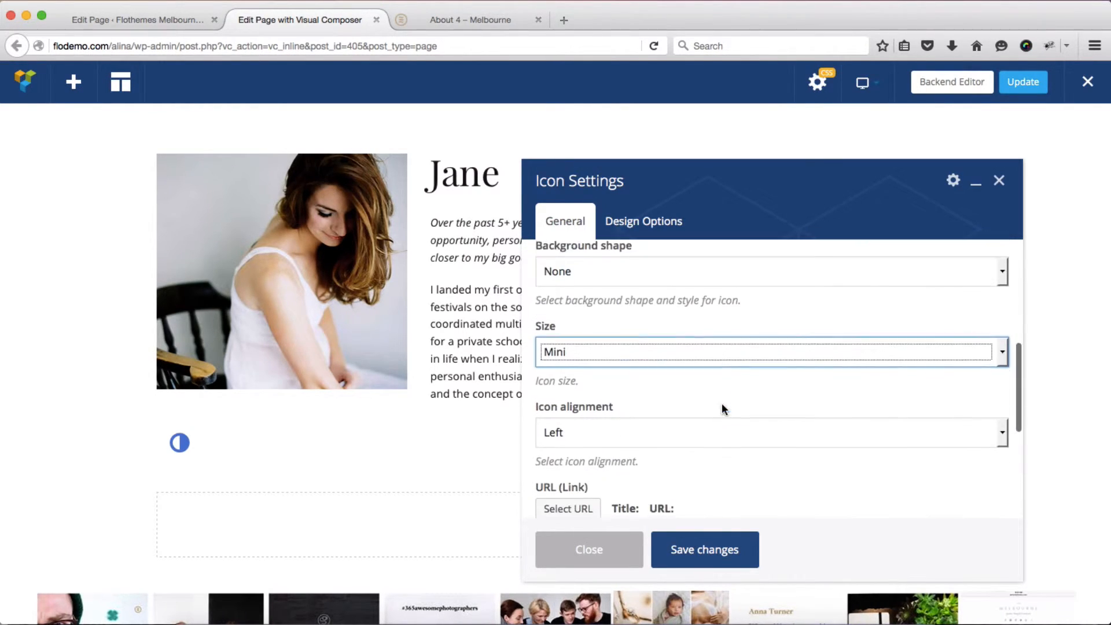
left_click(671, 422)
left_click(576, 476)
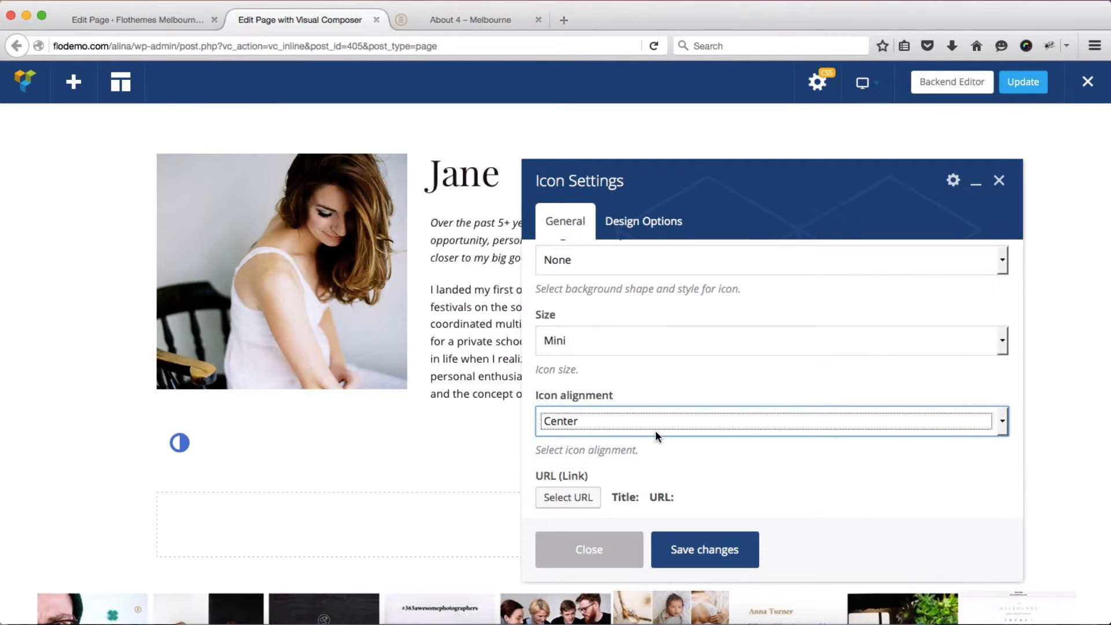
Step: Give the Facebook icon the extra class name flo-inline-block
scroll(654, 429, "down", 2)
scroll(655, 435, "down", 4)
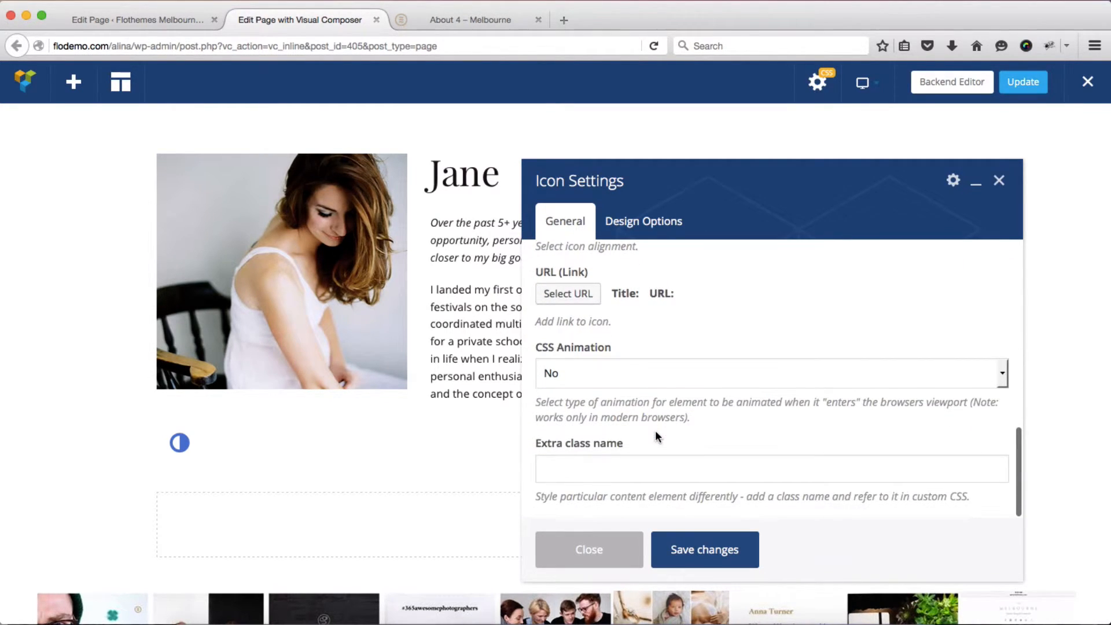
left_click(590, 466)
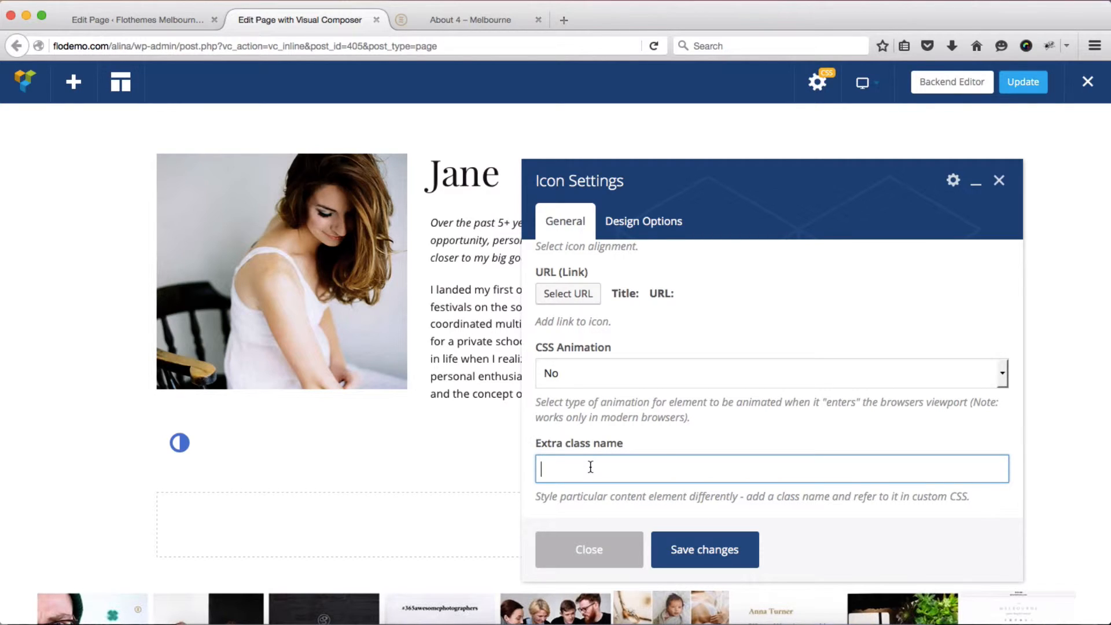
type("flo-inline-blob")
scroll(765, 491, "up", 1)
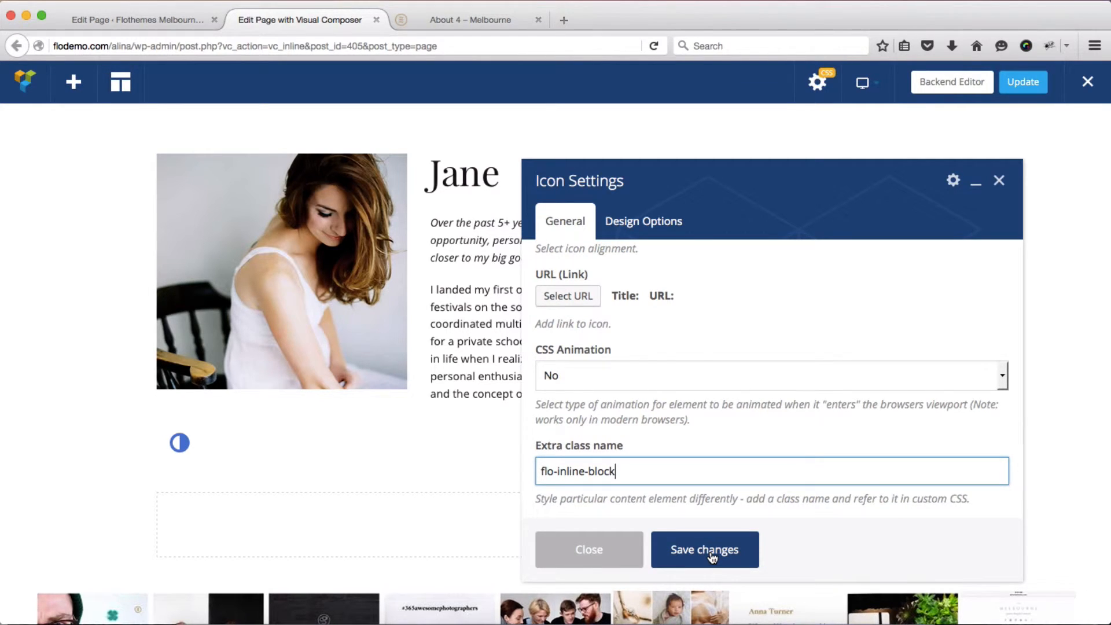
scroll(705, 436, "up", 2)
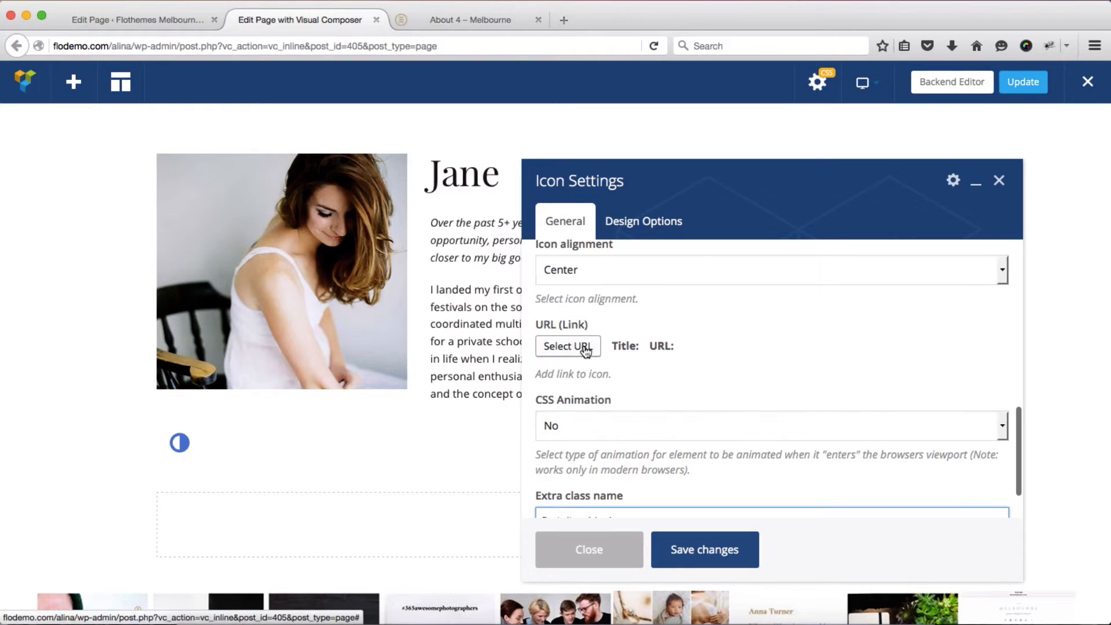
left_click(586, 347)
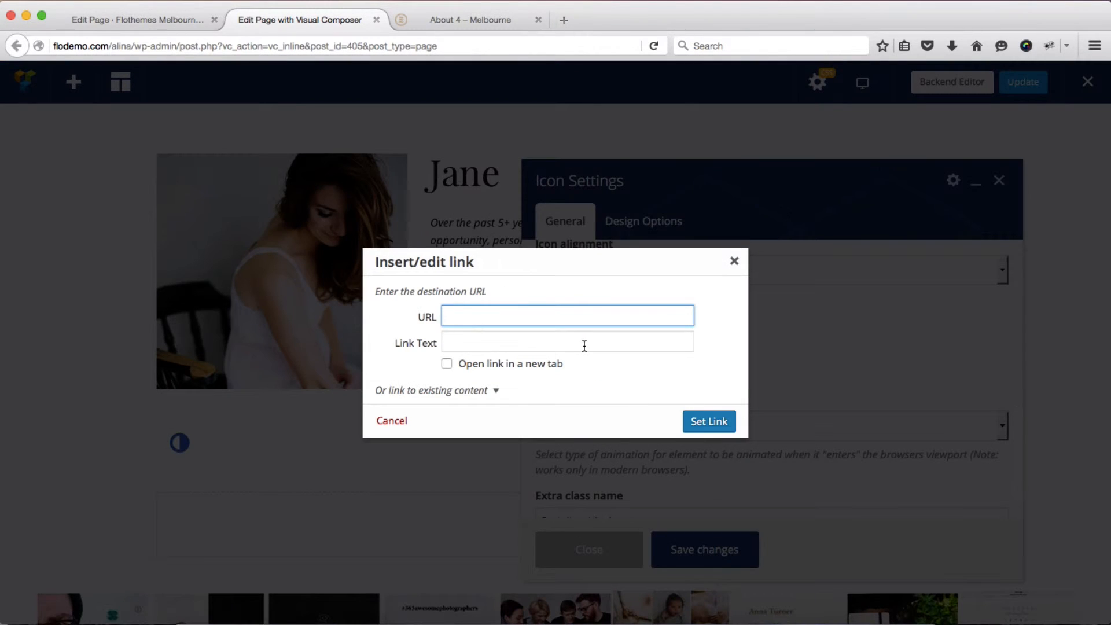
key("super+t")
type("facebook.com/")
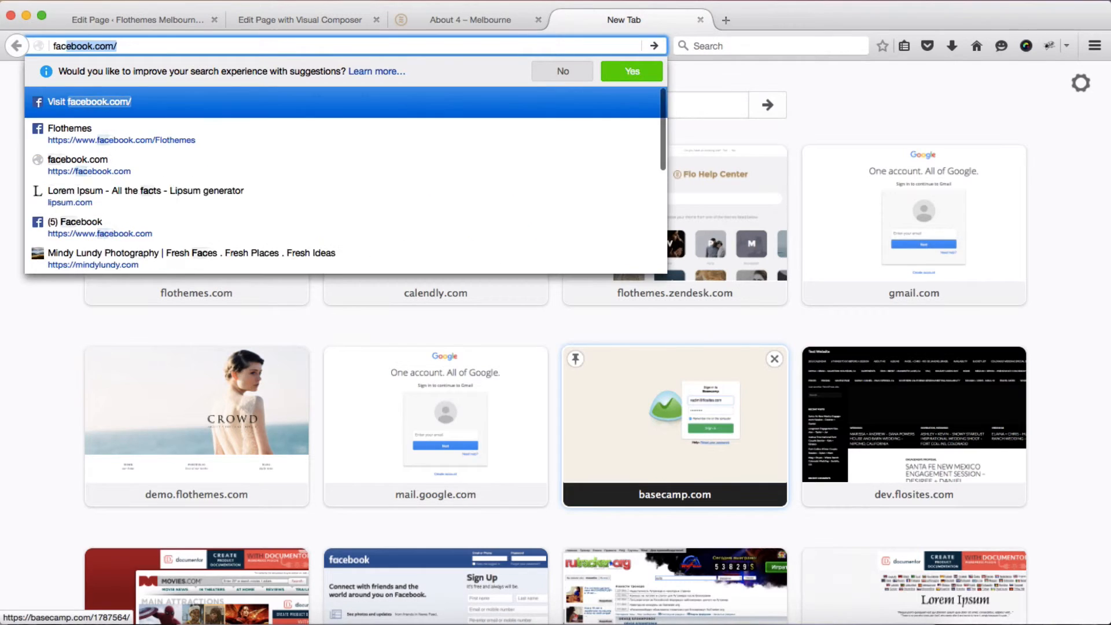
key("Down")
key("super+a")
key("super+x")
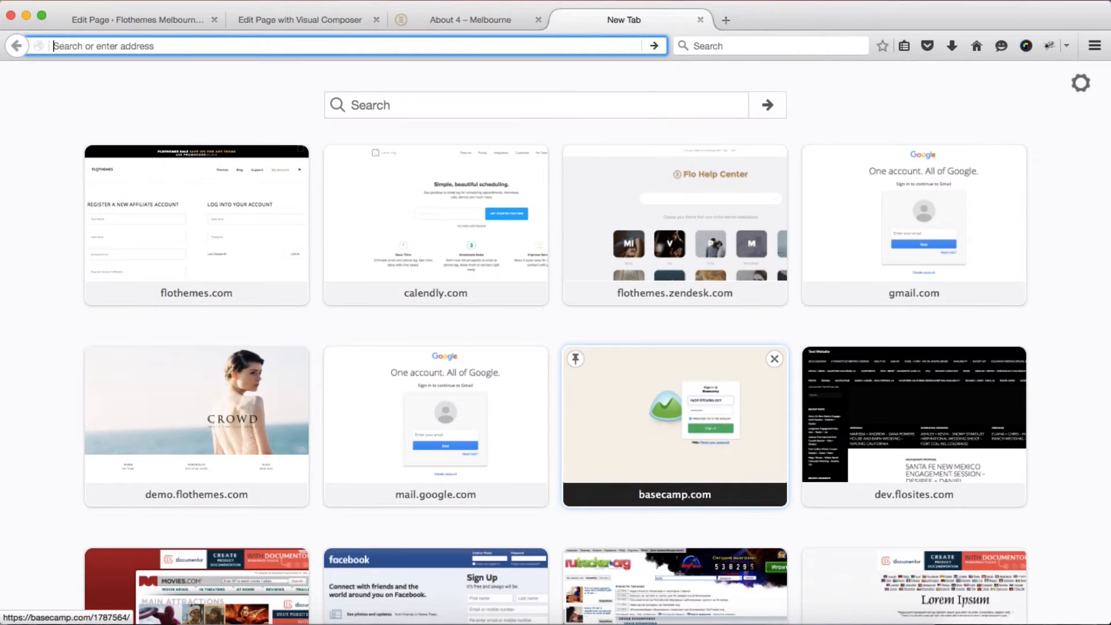
key("super+w")
key("super+v")
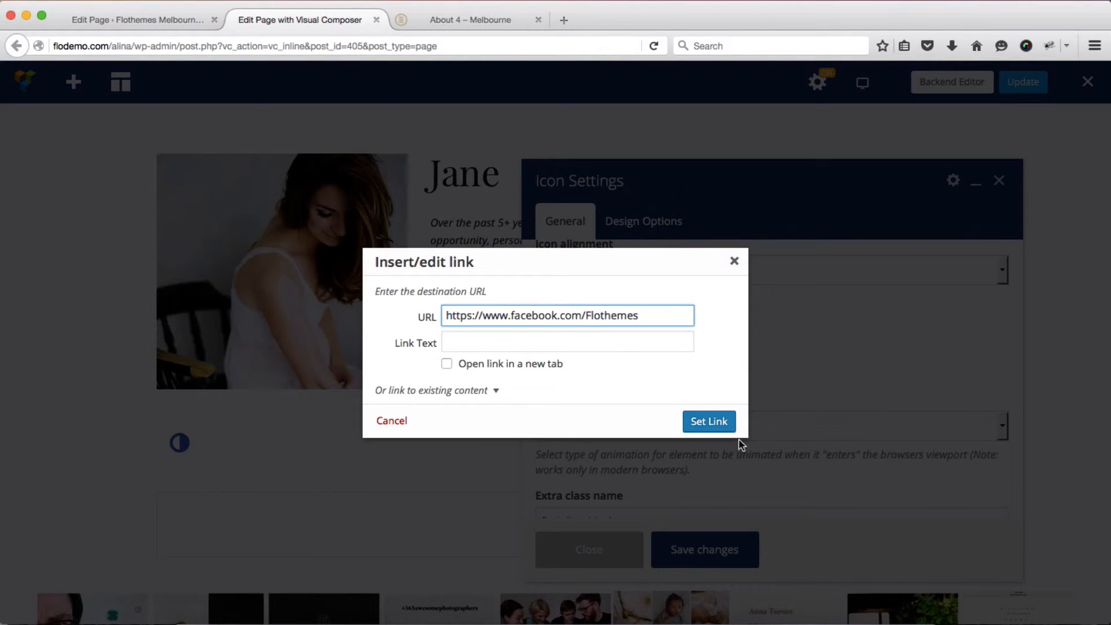
Step: Set the Facebook icon's link to open in a new tab and save the icon's settings
left_click(446, 364)
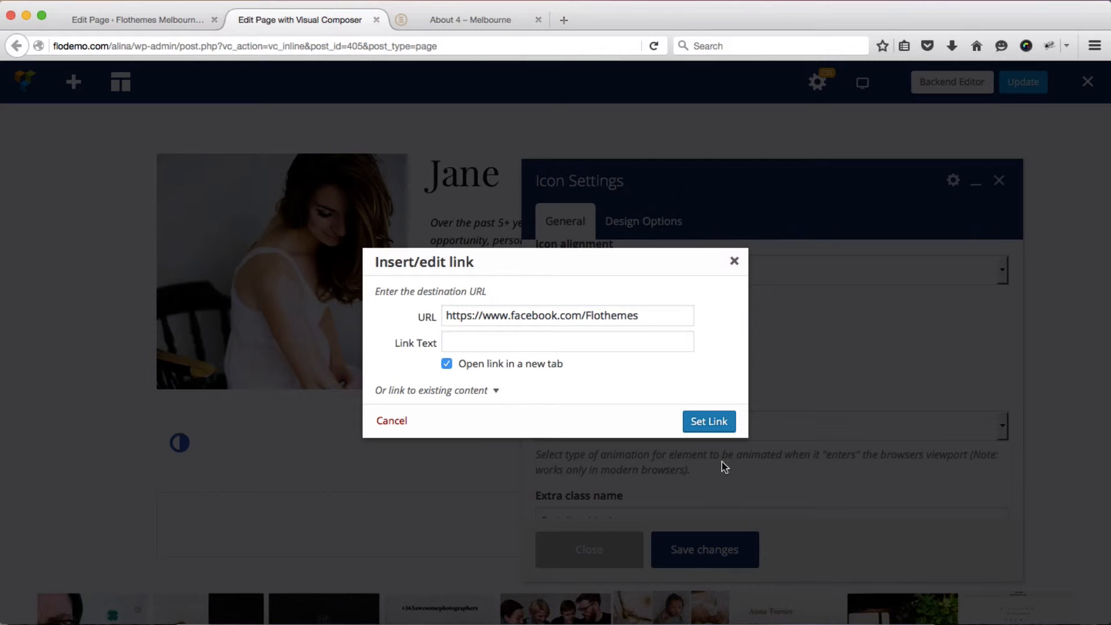
left_click(709, 421)
scroll(759, 464, "up", 5)
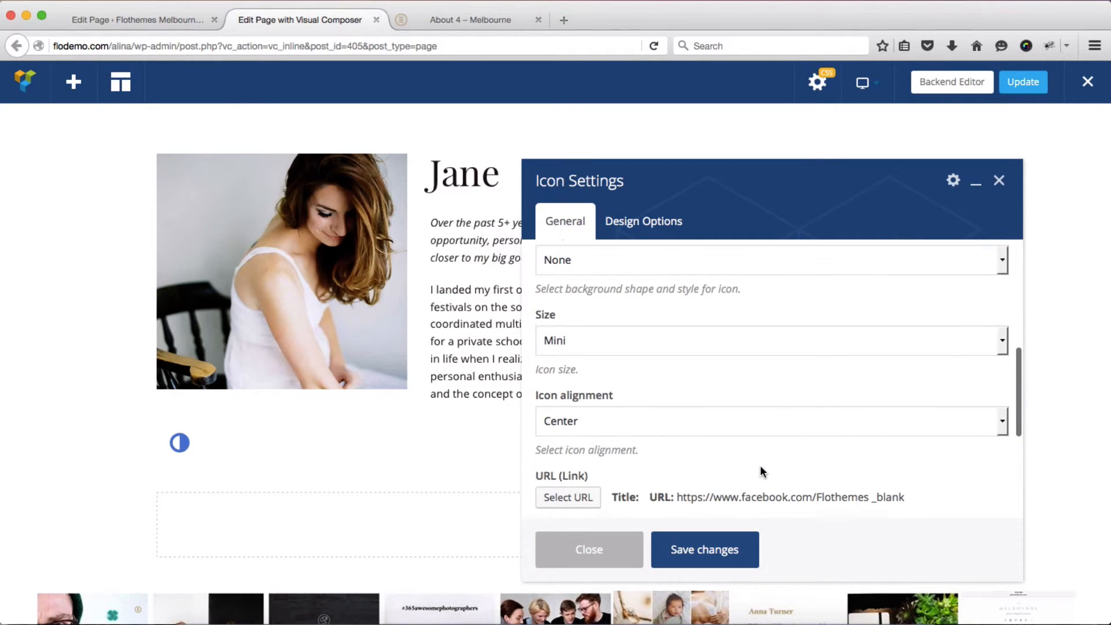
scroll(759, 470, "down", 5)
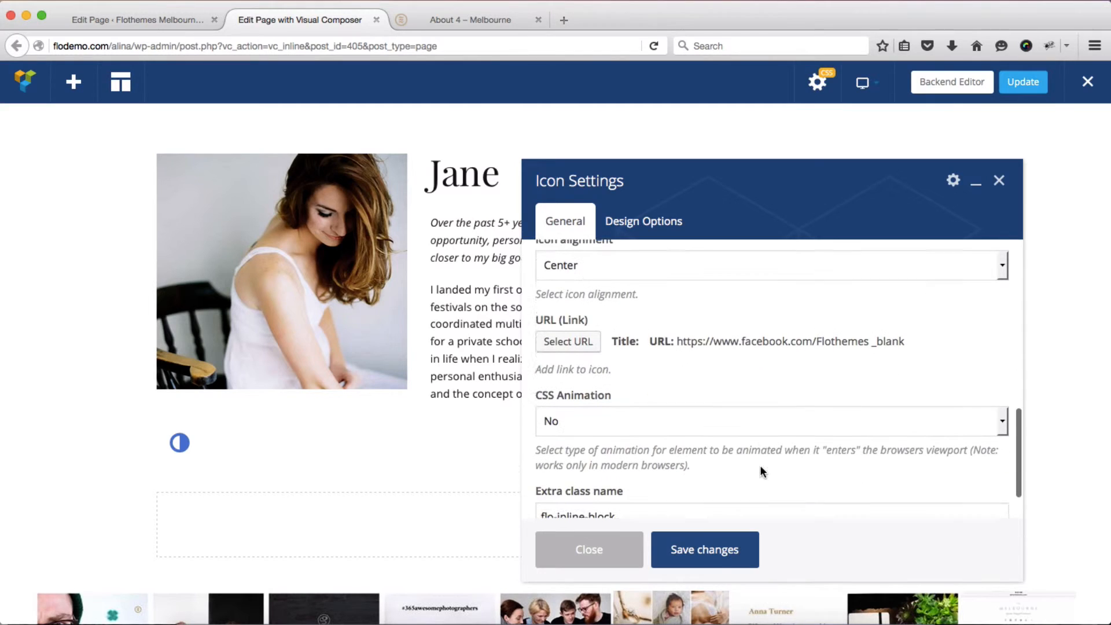
left_click(699, 554)
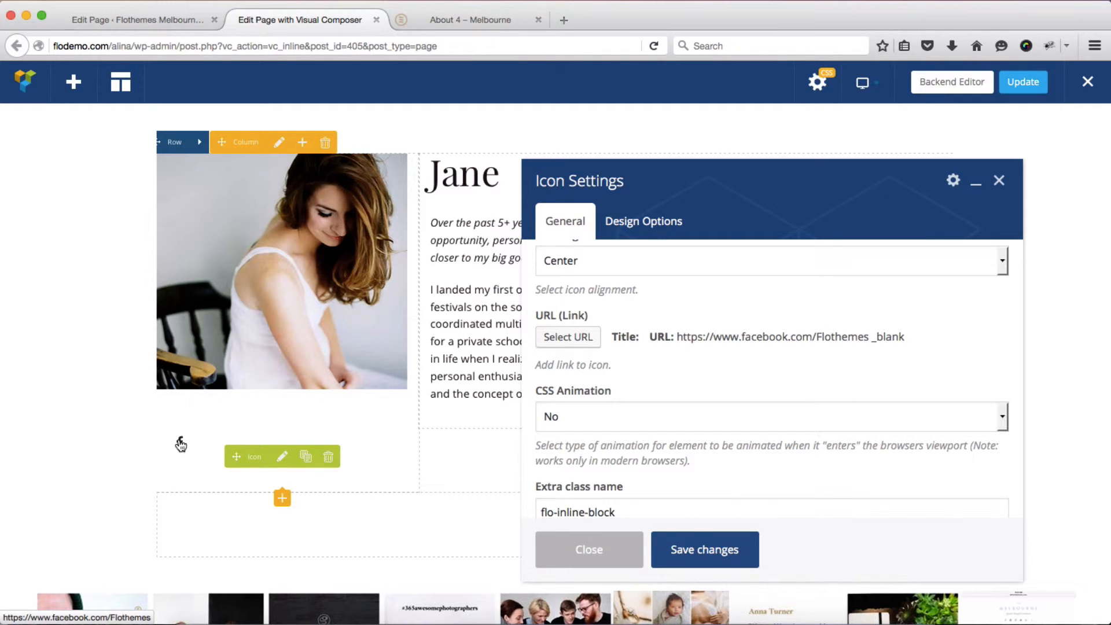
left_click(1000, 183)
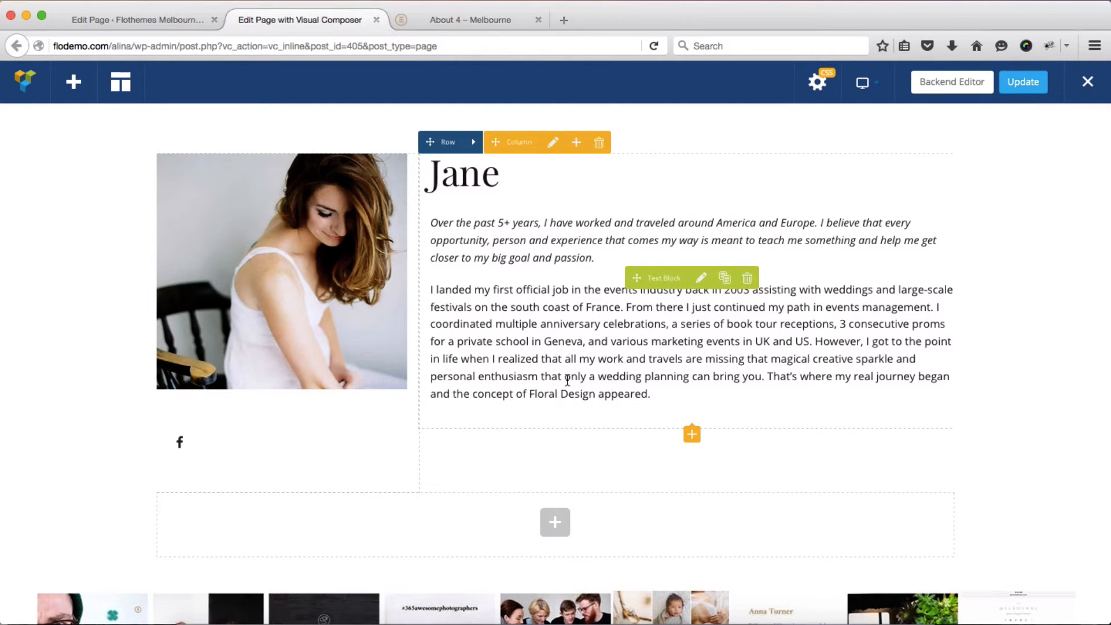
Step: Check the social icons on the About 4 demo page and duplicate the Facebook icon below the owner's photo
scroll(566, 378, "down", 2)
key("ctrl+Tab")
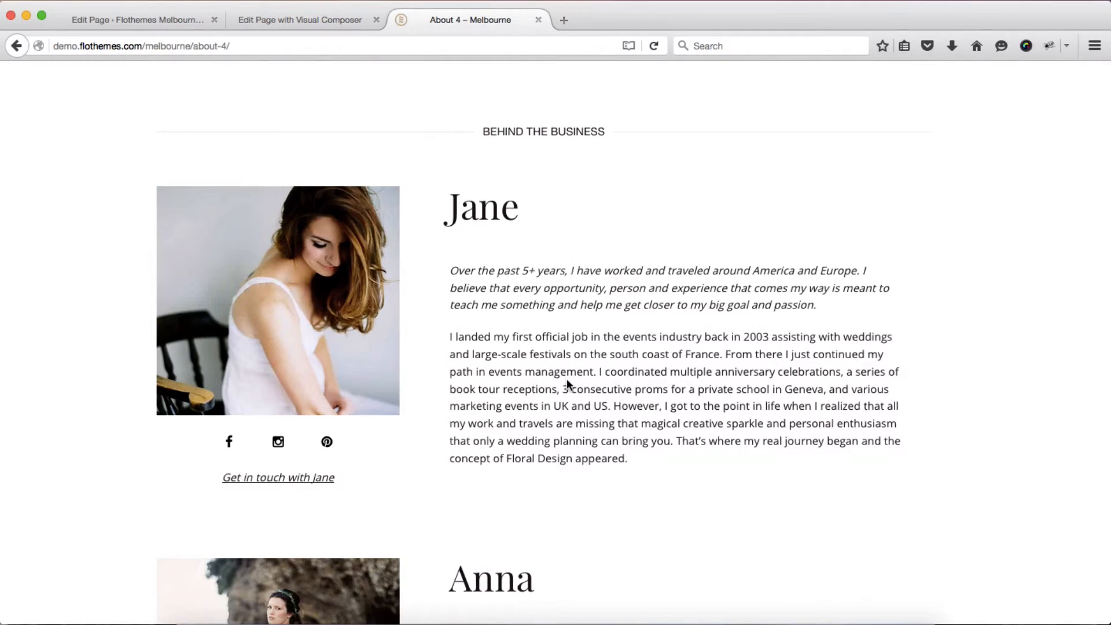
key("ctrl+shift+Tab")
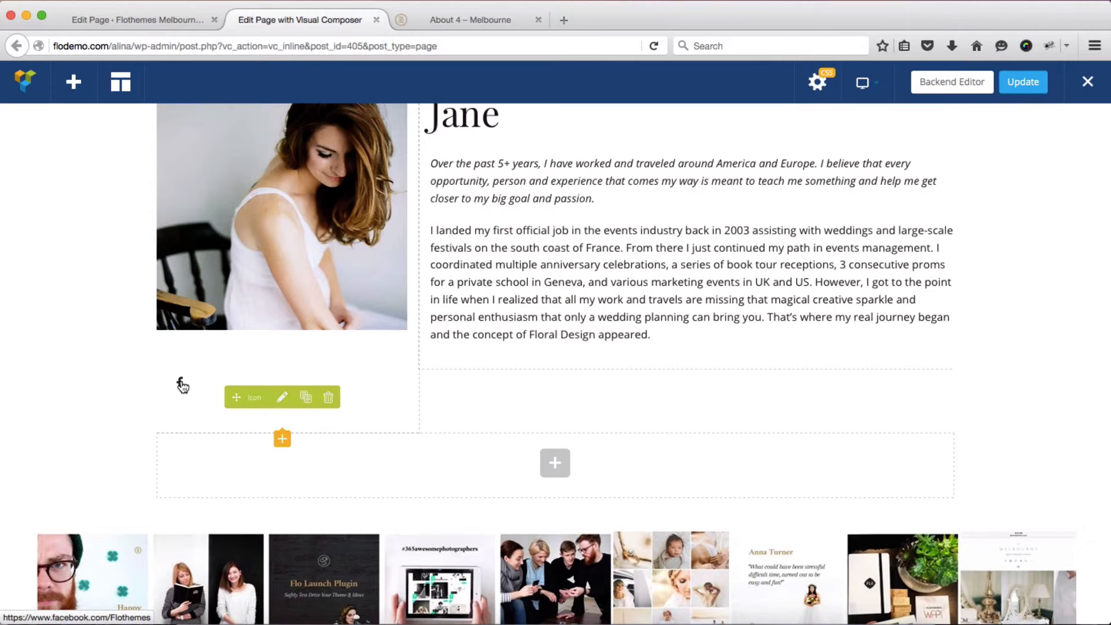
left_click(307, 398)
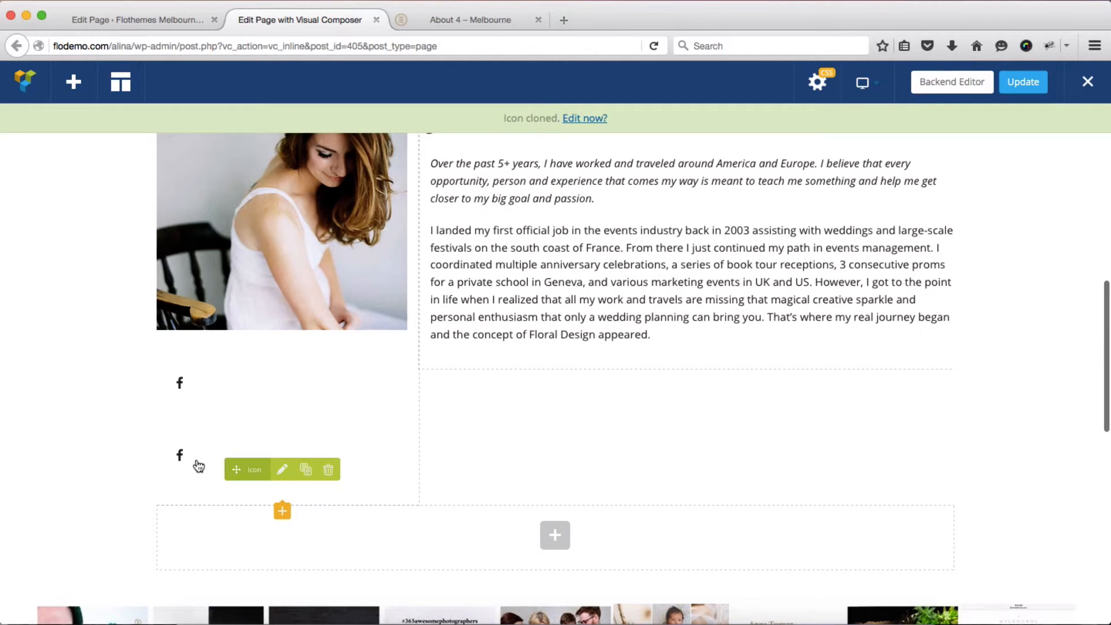
Step: Change the duplicated Facebook icon to the Font Awesome Instagram icon and save its settings
left_click(283, 471)
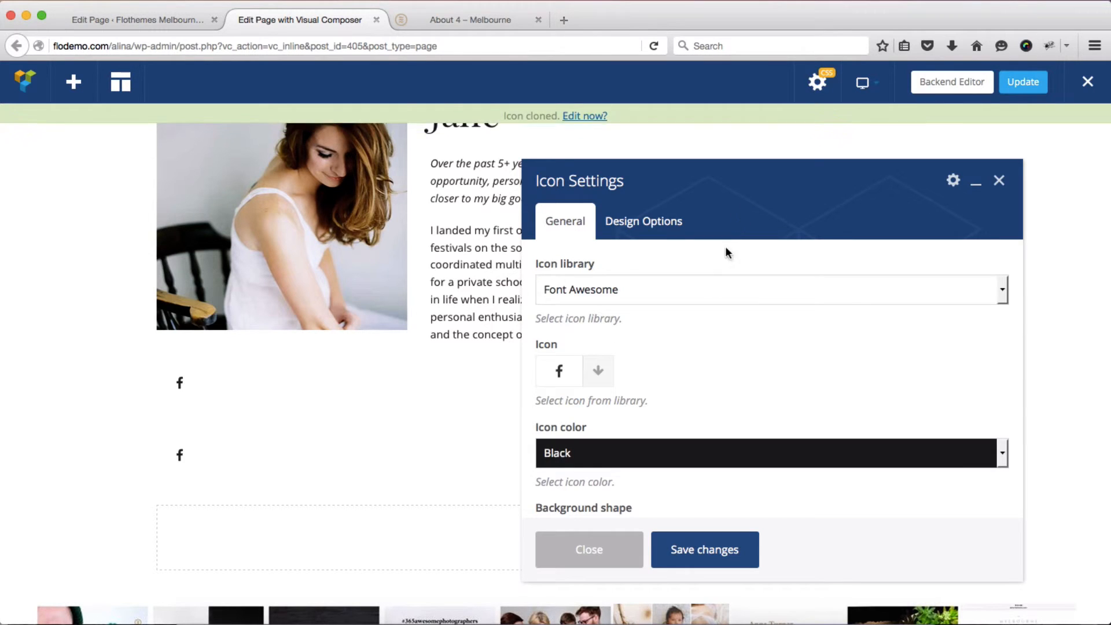
left_click(598, 372)
type("insta")
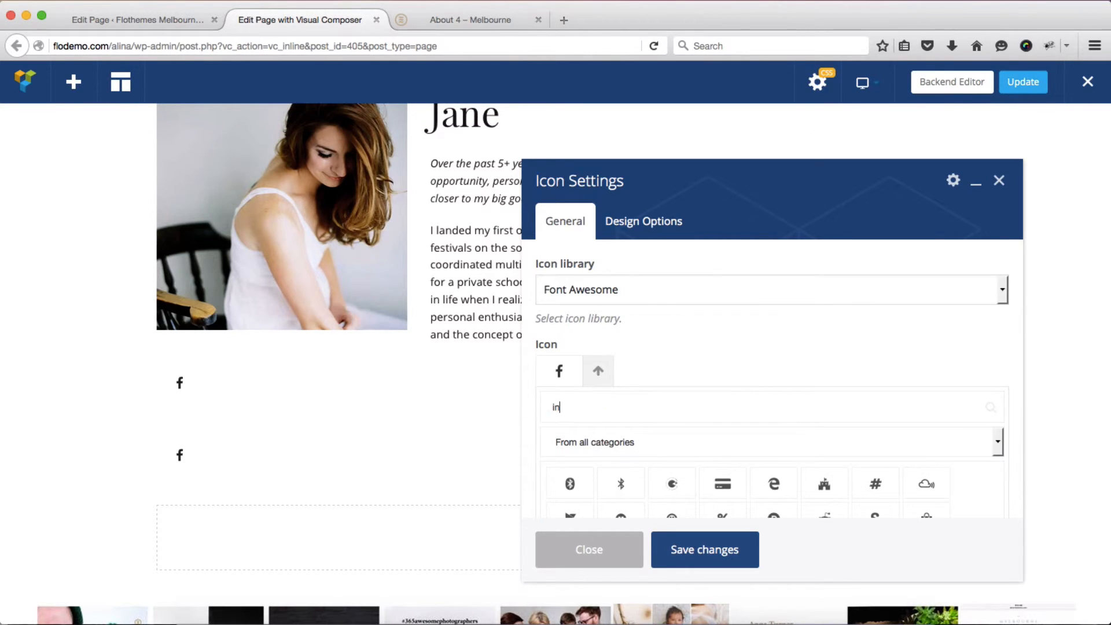
left_click(570, 485)
scroll(775, 404, "down", 5)
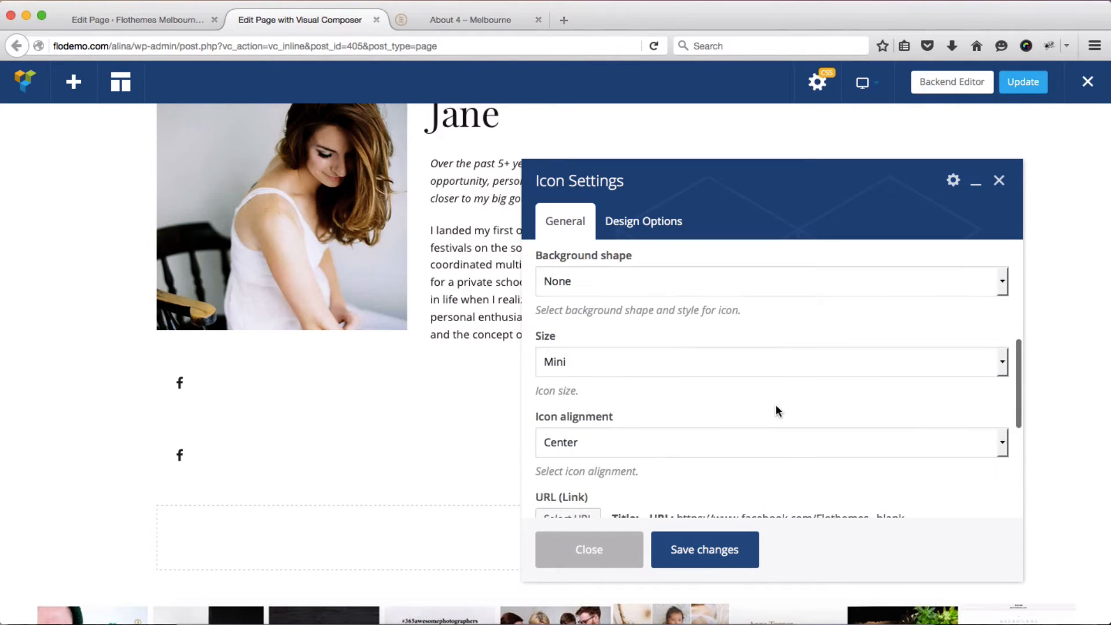
scroll(775, 404, "down", 4)
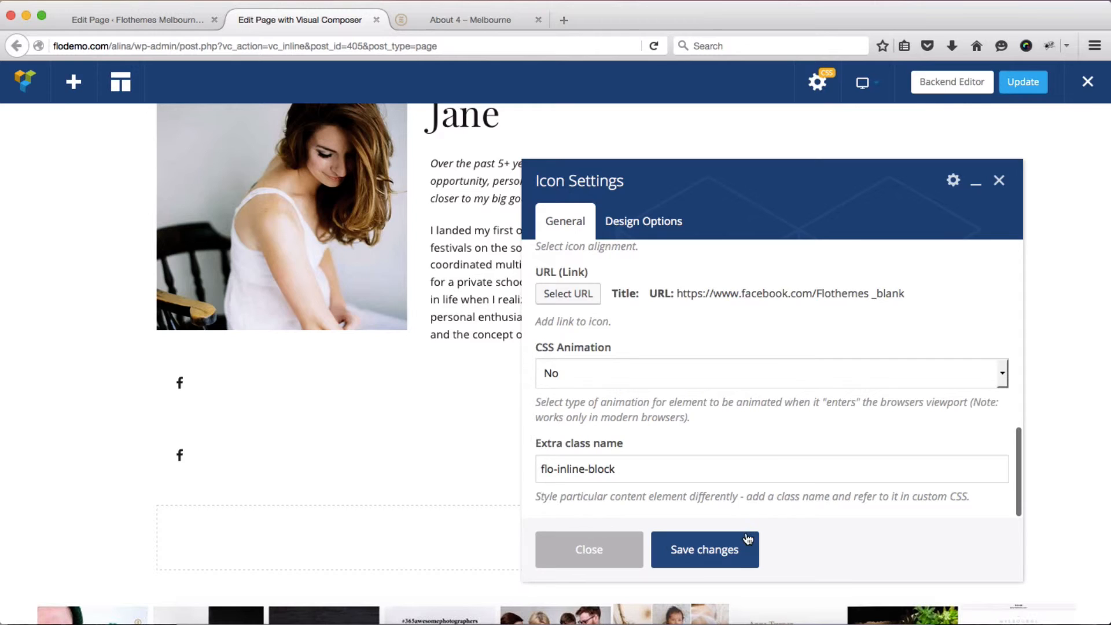
left_click(716, 549)
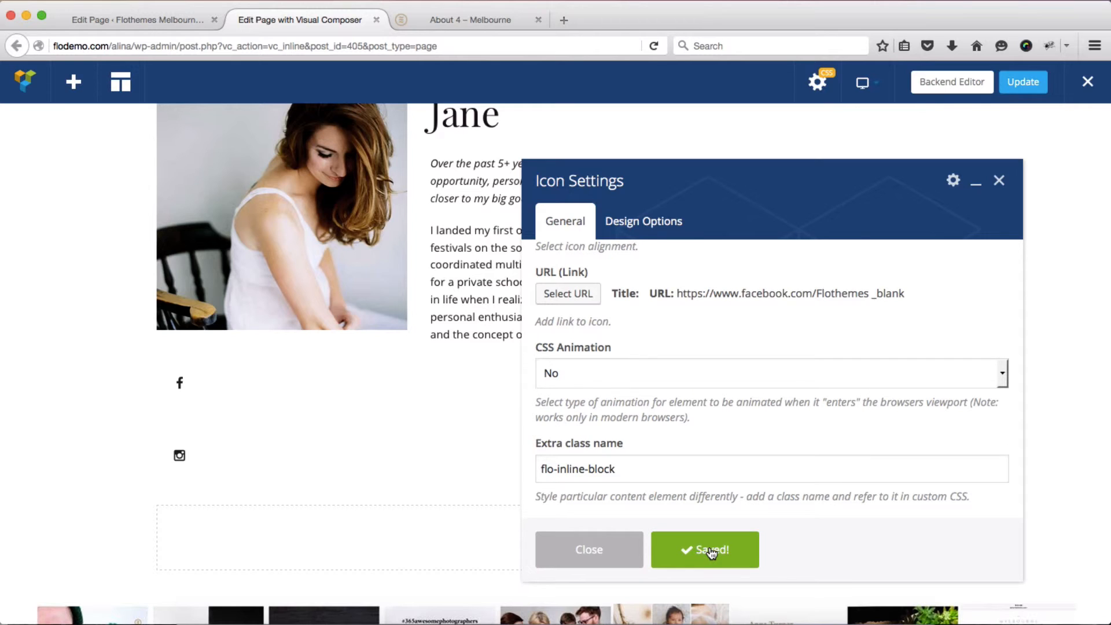
left_click(999, 181)
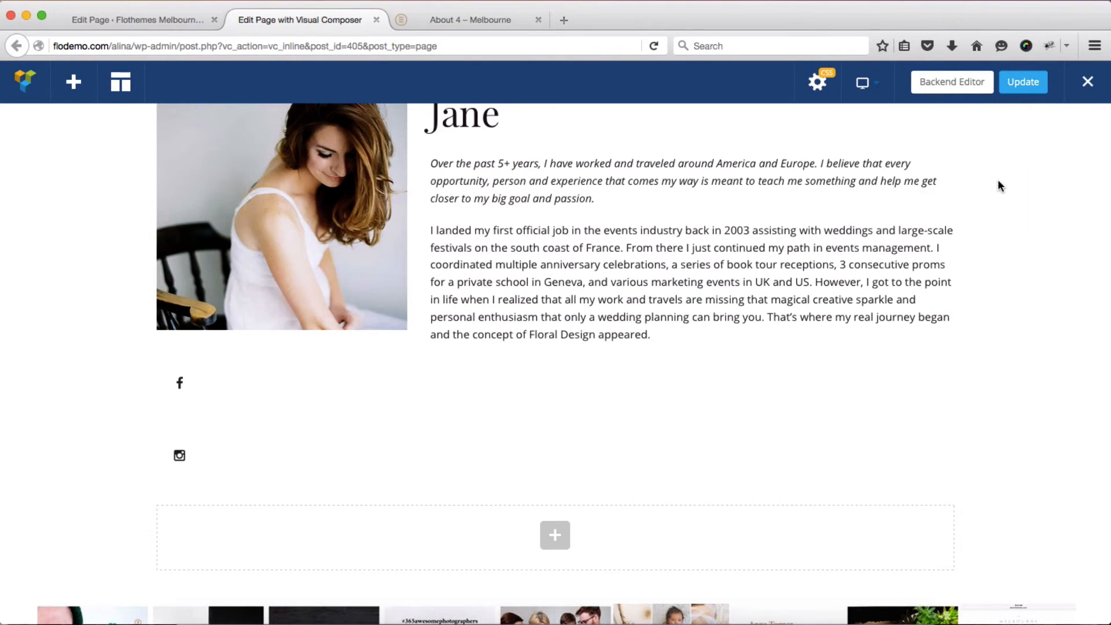
Step: Duplicate the Instagram icon, change the copy to the circular Font Awesome Pinterest icon and save its settings
mouse_move(181, 459)
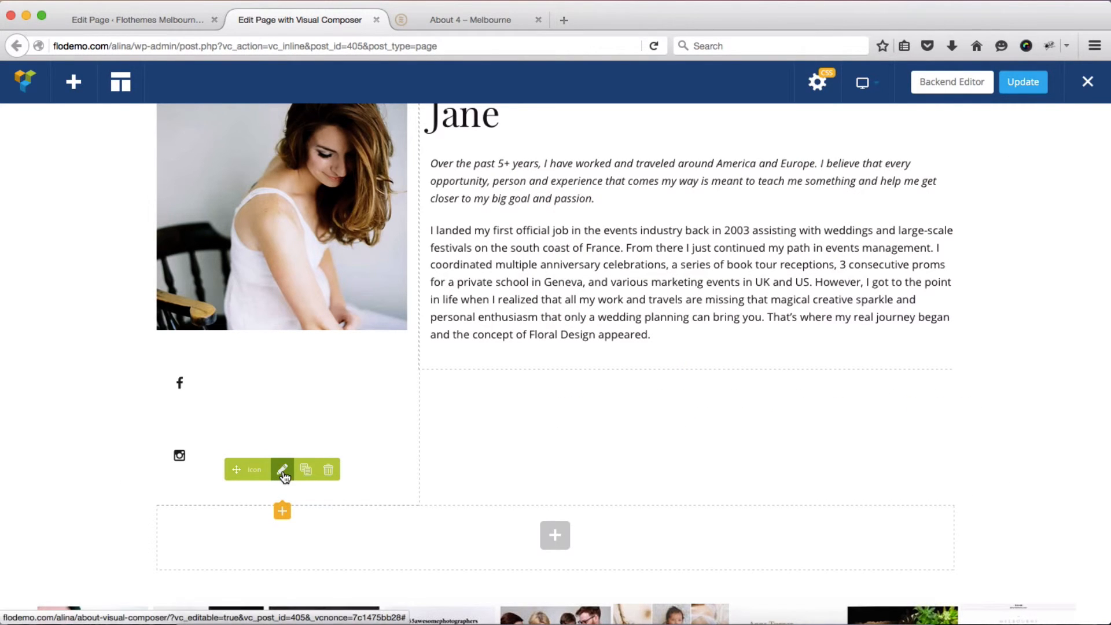
left_click(306, 470)
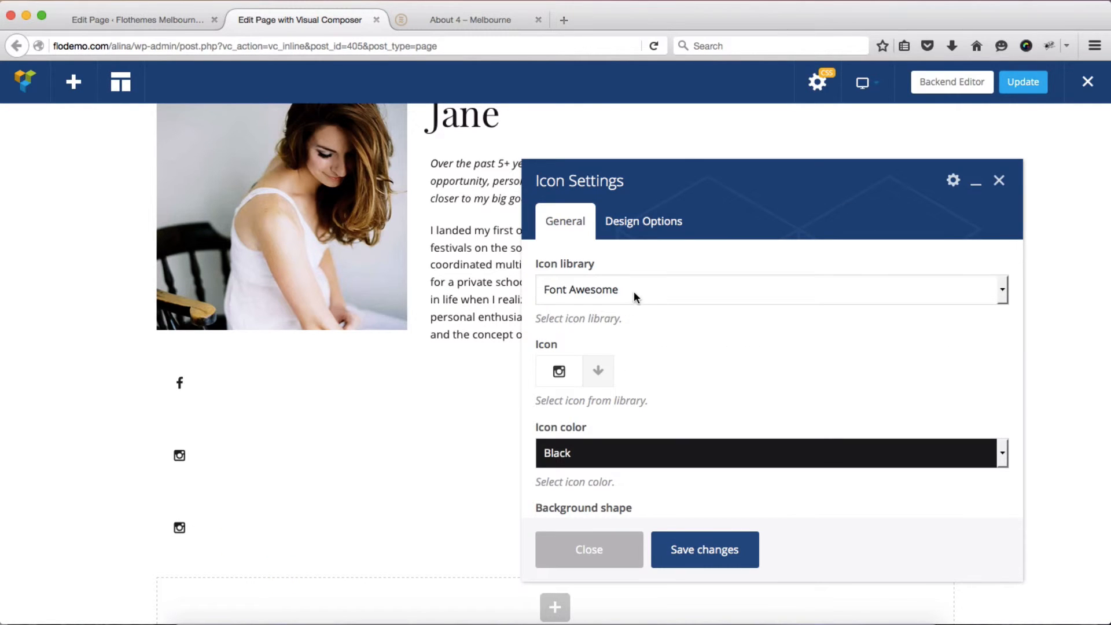
left_click(601, 371)
left_click(600, 407)
type("pint")
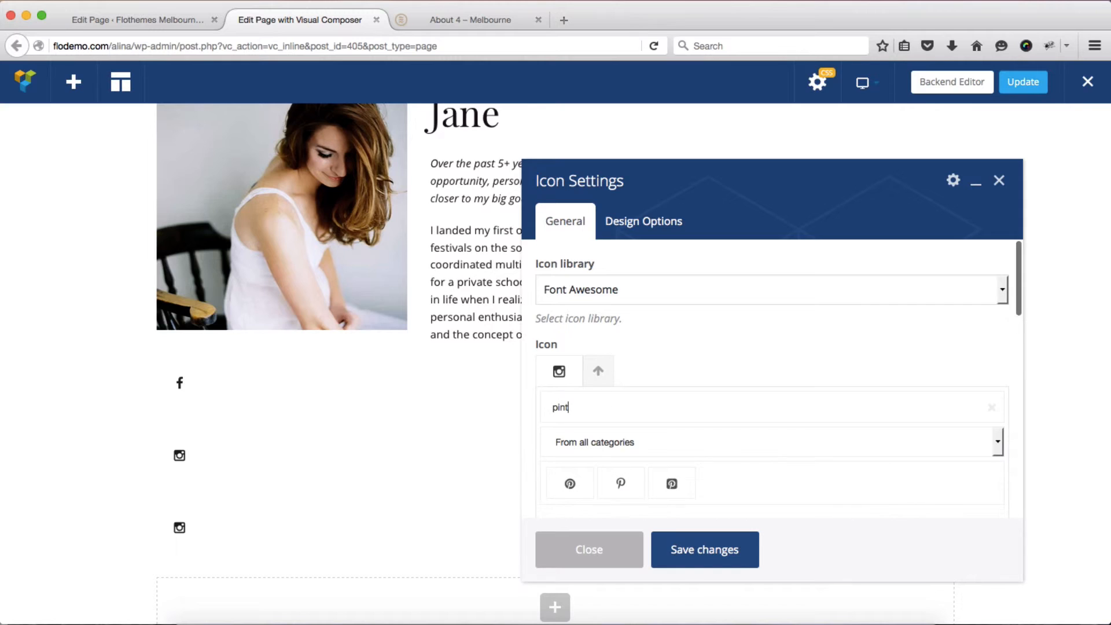
left_click(570, 483)
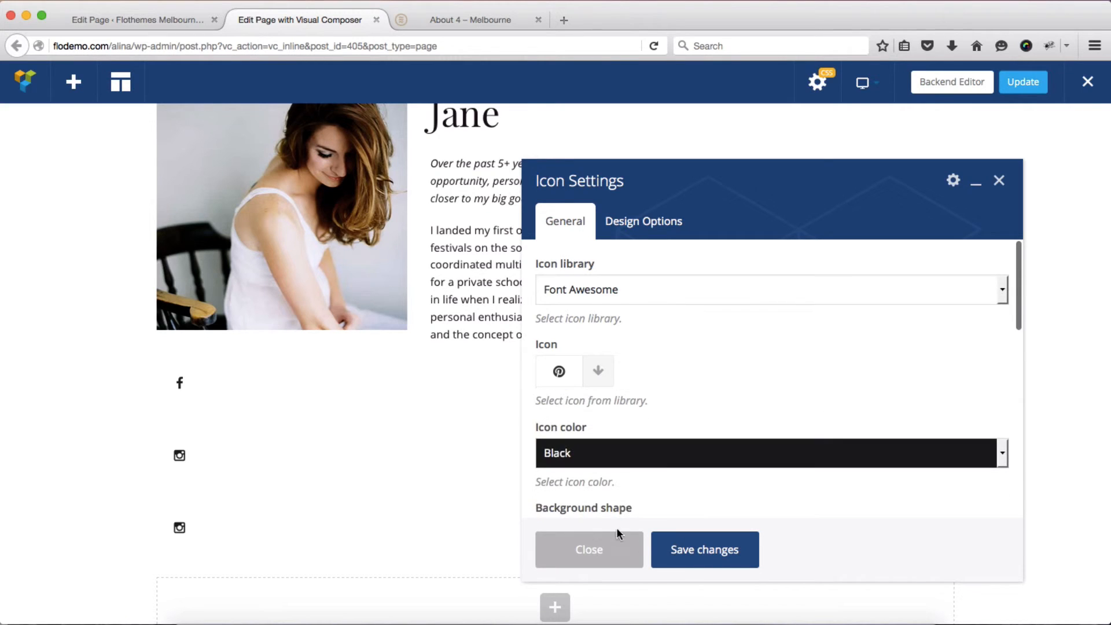
left_click(721, 556)
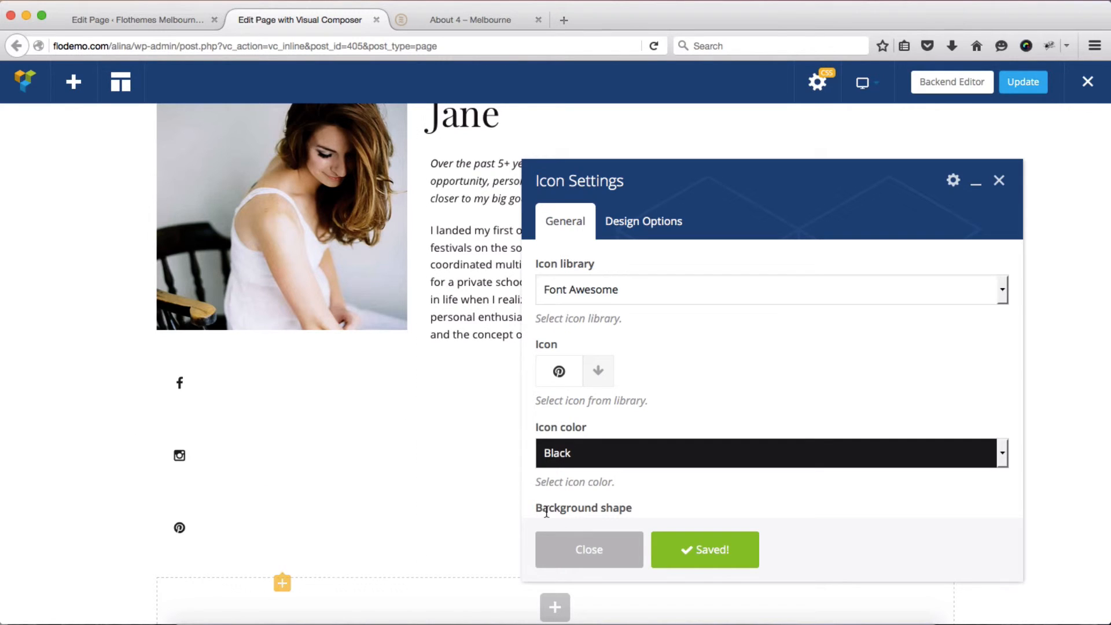
left_click(999, 180)
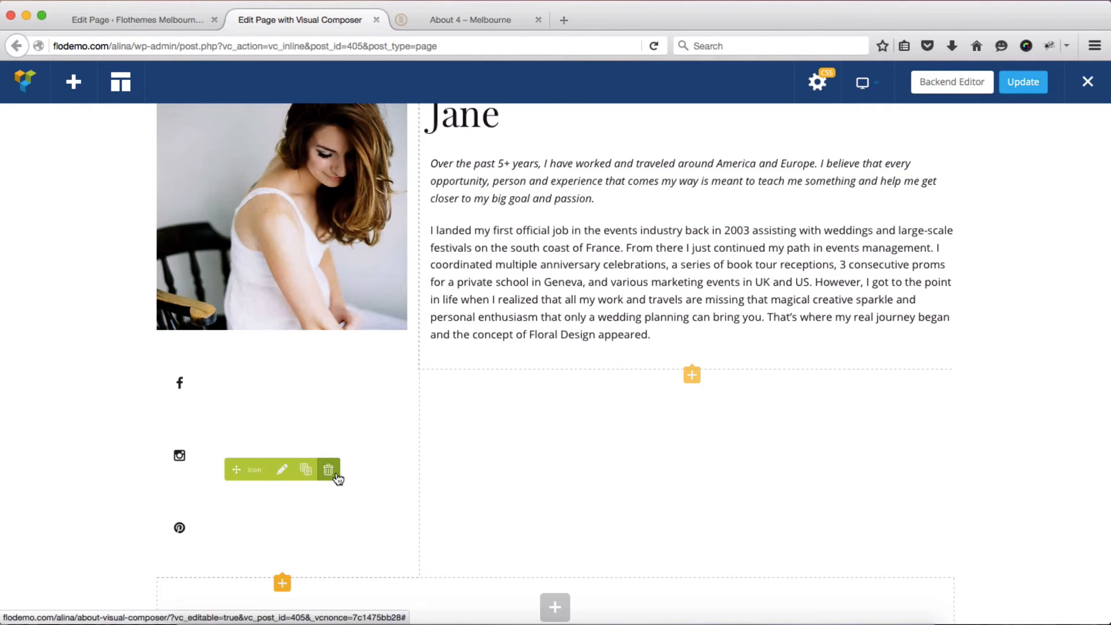
Step: Check the contact line on the About 4 demo page and add a Text Block below the Pinterest icon
key("ctrl+Tab")
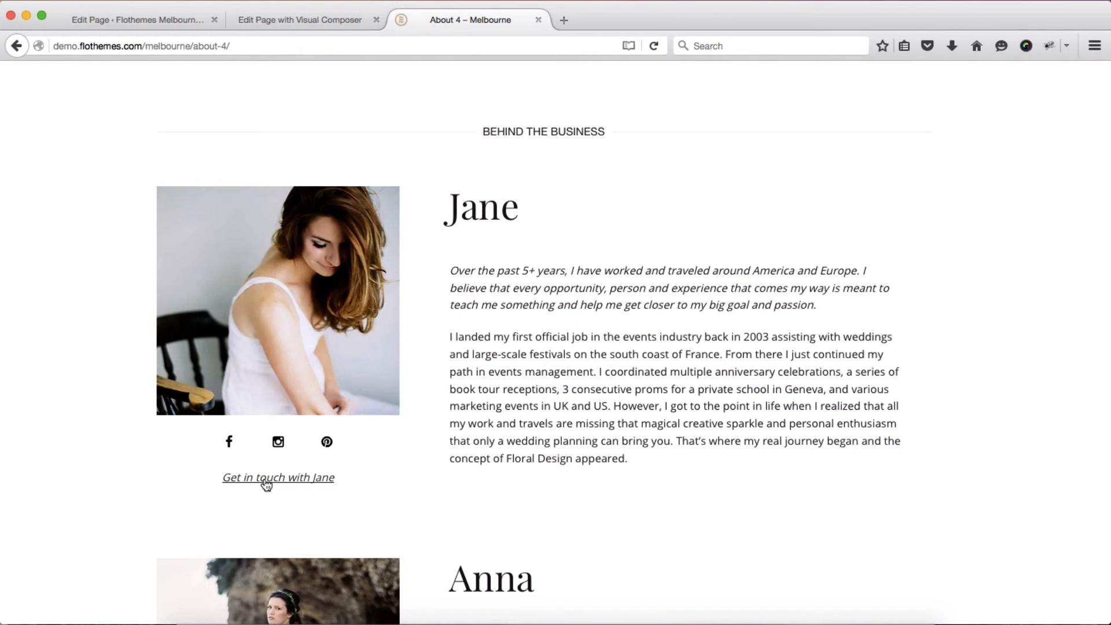
key("ctrl+shift+Tab")
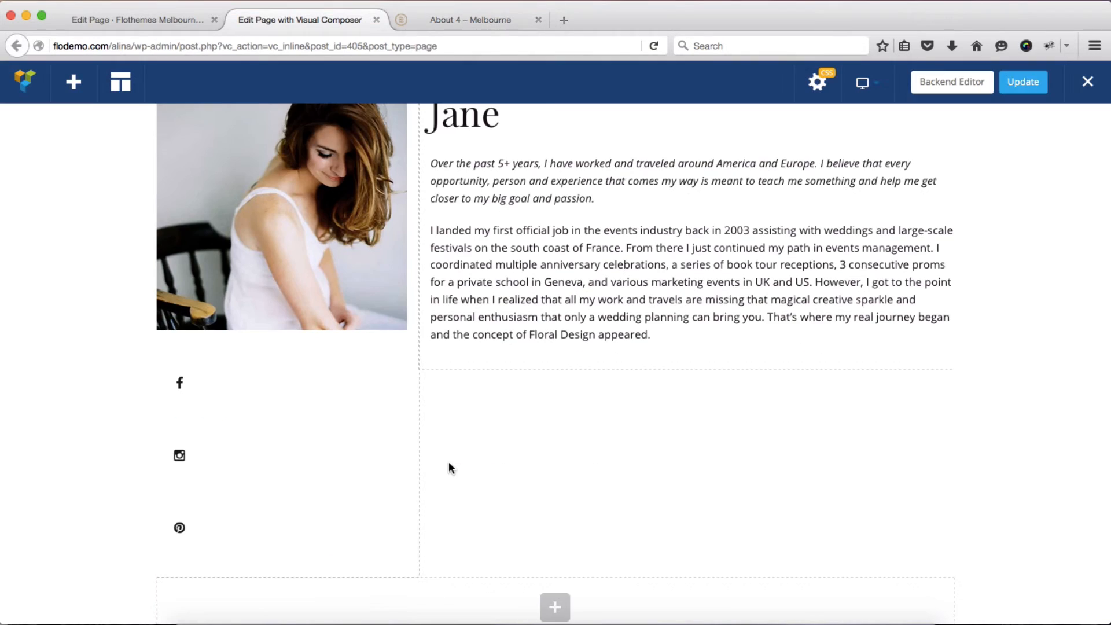
scroll(305, 495, "down", 2)
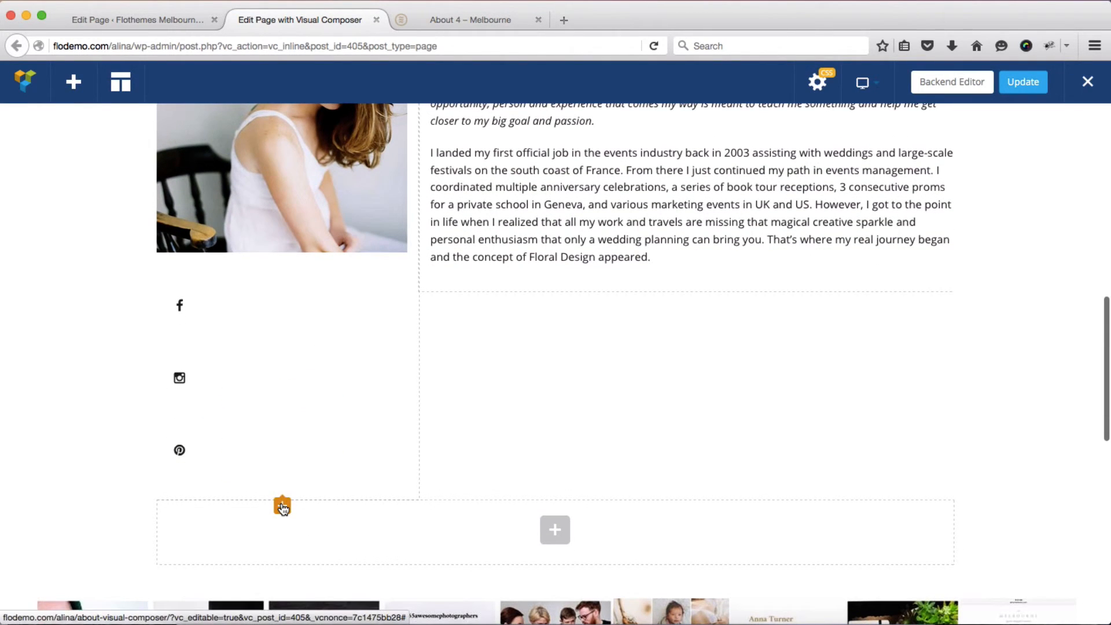
left_click(282, 508)
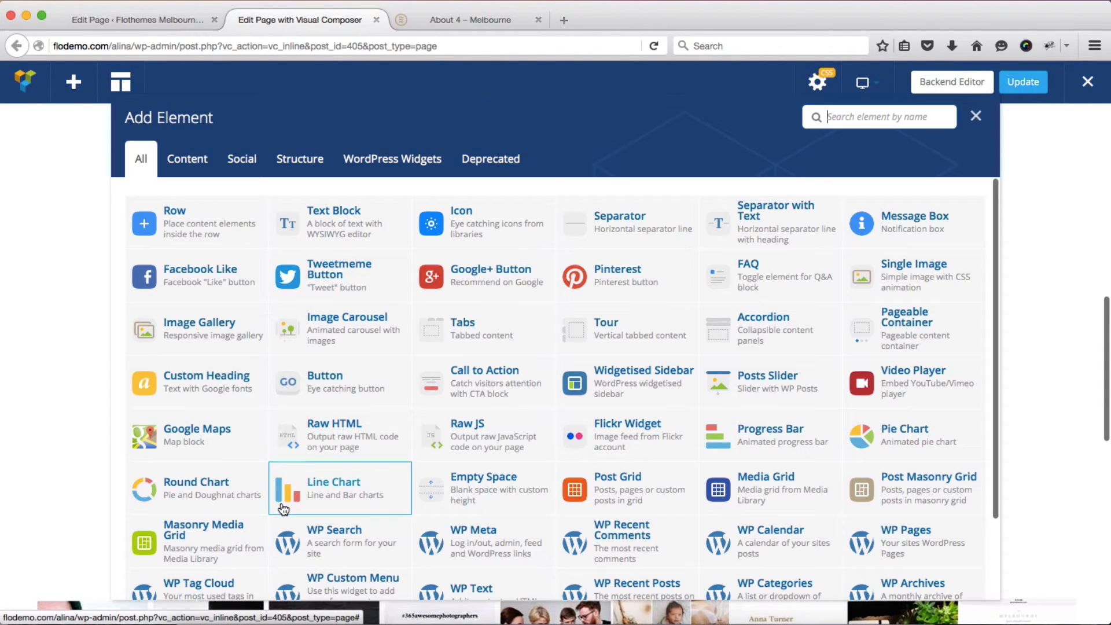
left_click(322, 232)
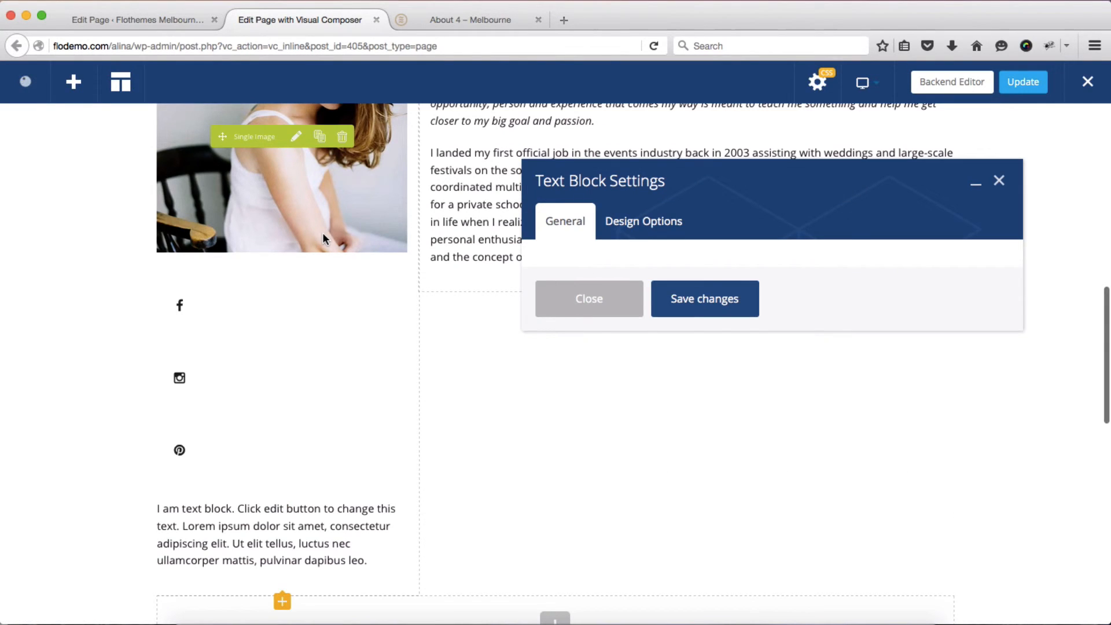
Step: Replace the new text block's placeholder text with "Get in touch with" followed by the owner's first name
triple_click(688, 393)
type("G")
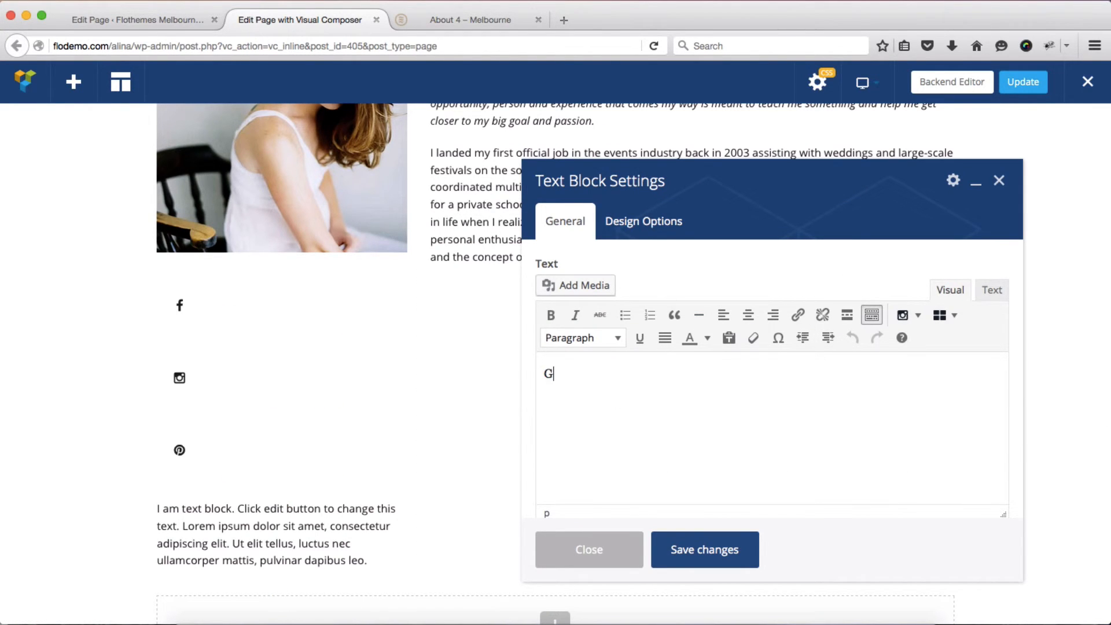
type("et in touch wiht")
key("BackSpace")
type("th Jane")
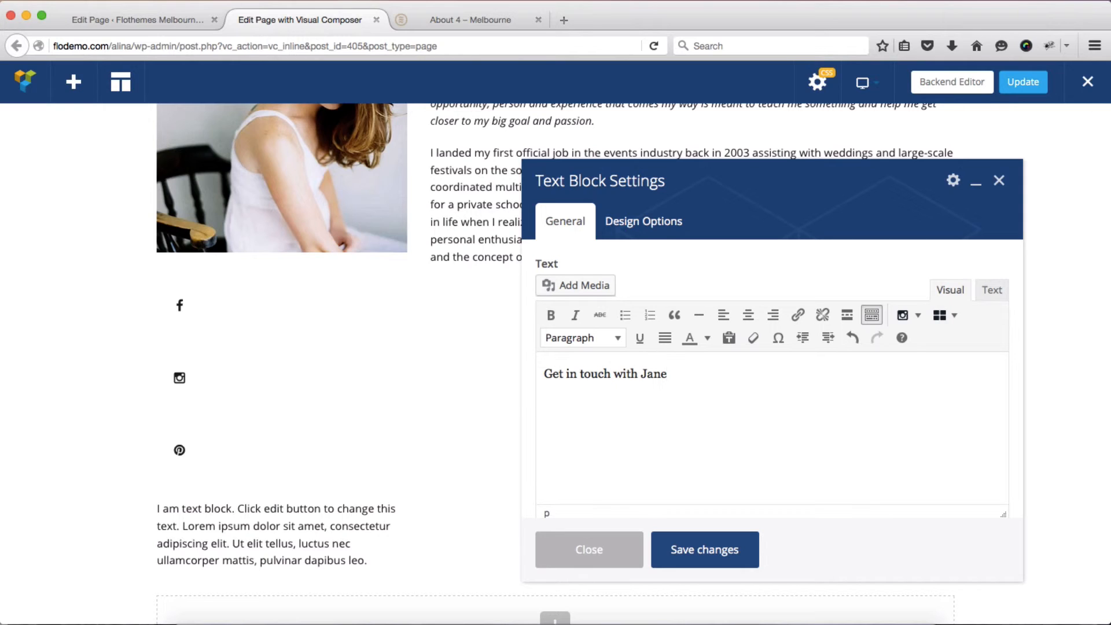
key("super+a")
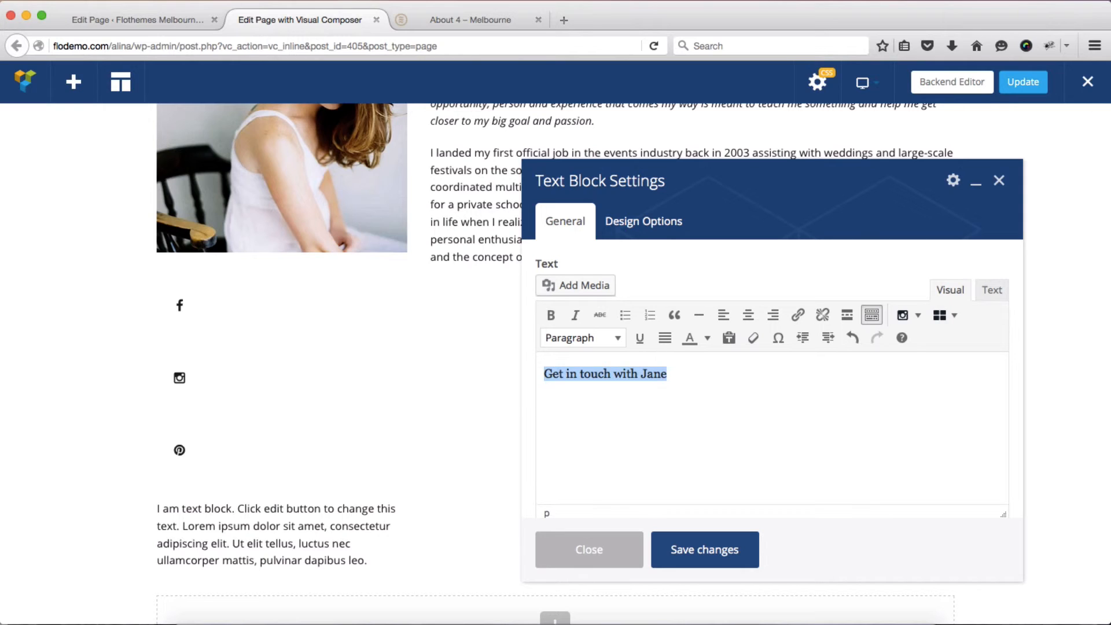
key("super+u")
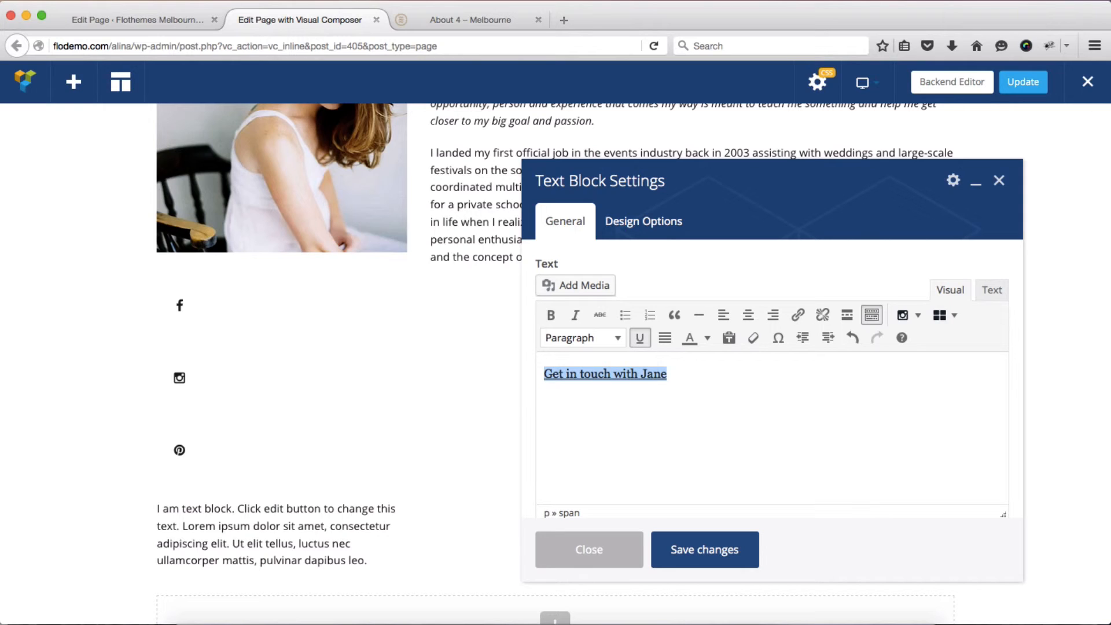
left_click(798, 319)
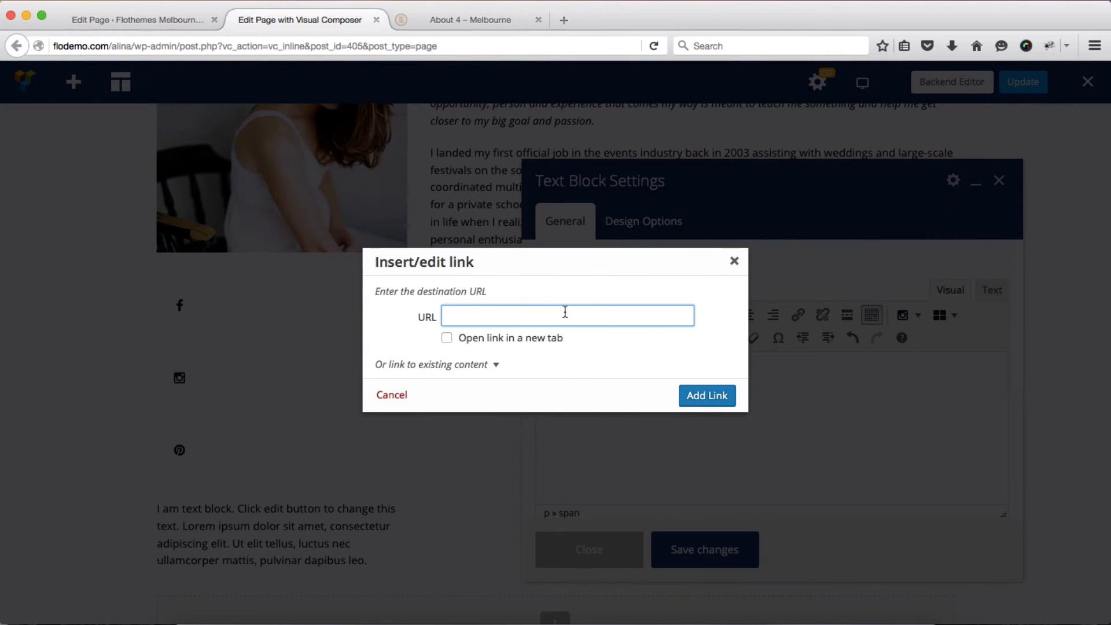
type("https://www.facebook.com/Flothemes")
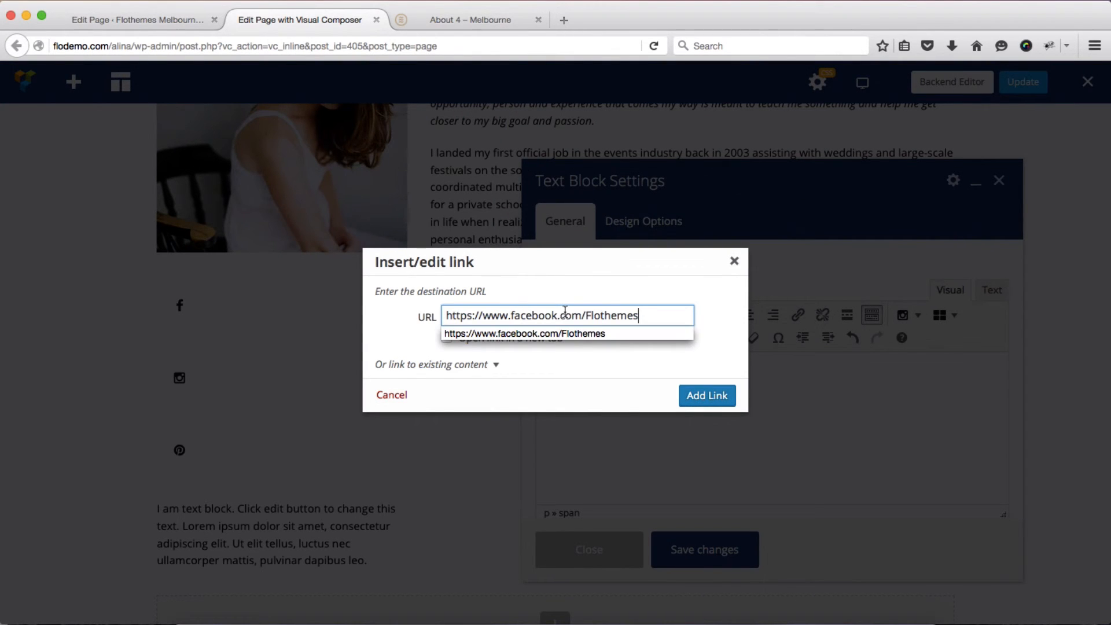
left_click(716, 395)
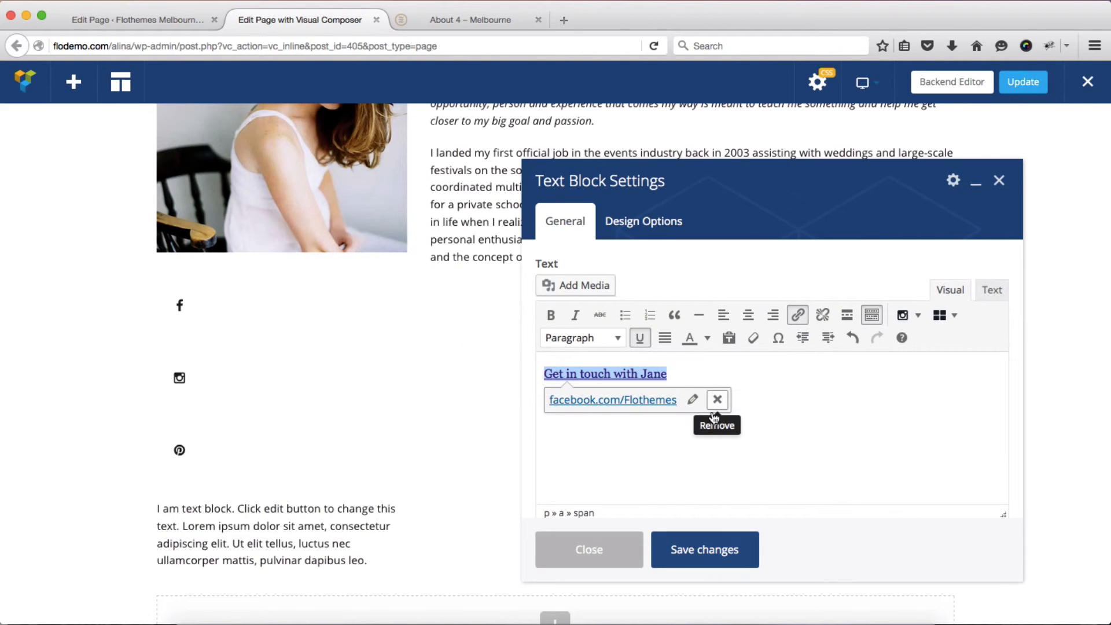
left_click(652, 470)
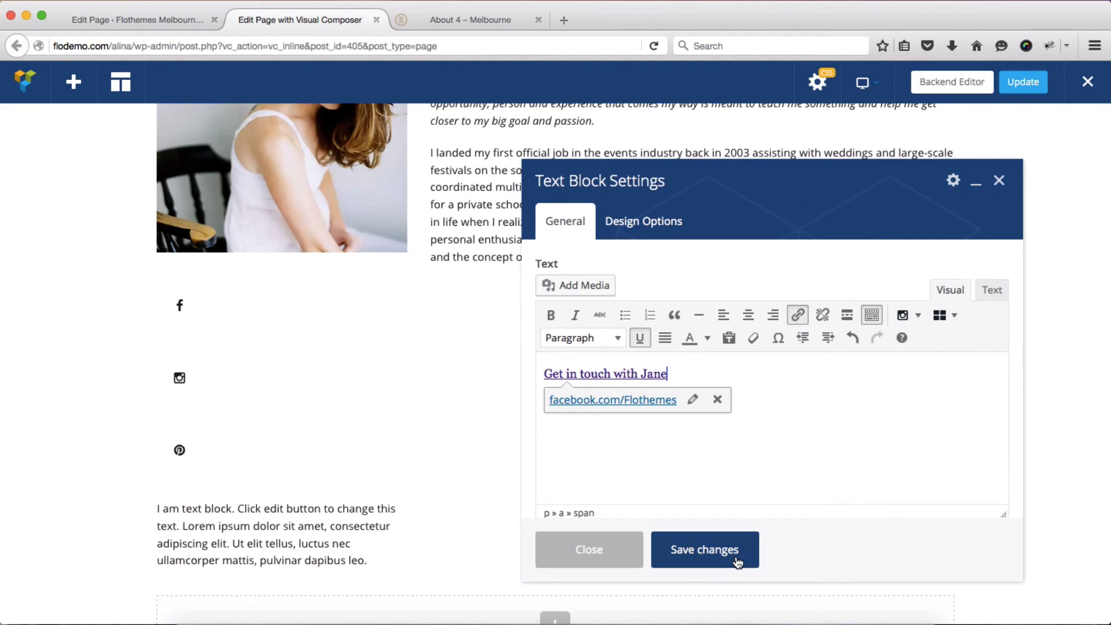
Step: Center-align the linked contact line, save the text block's changes and close its settings
key("super+a")
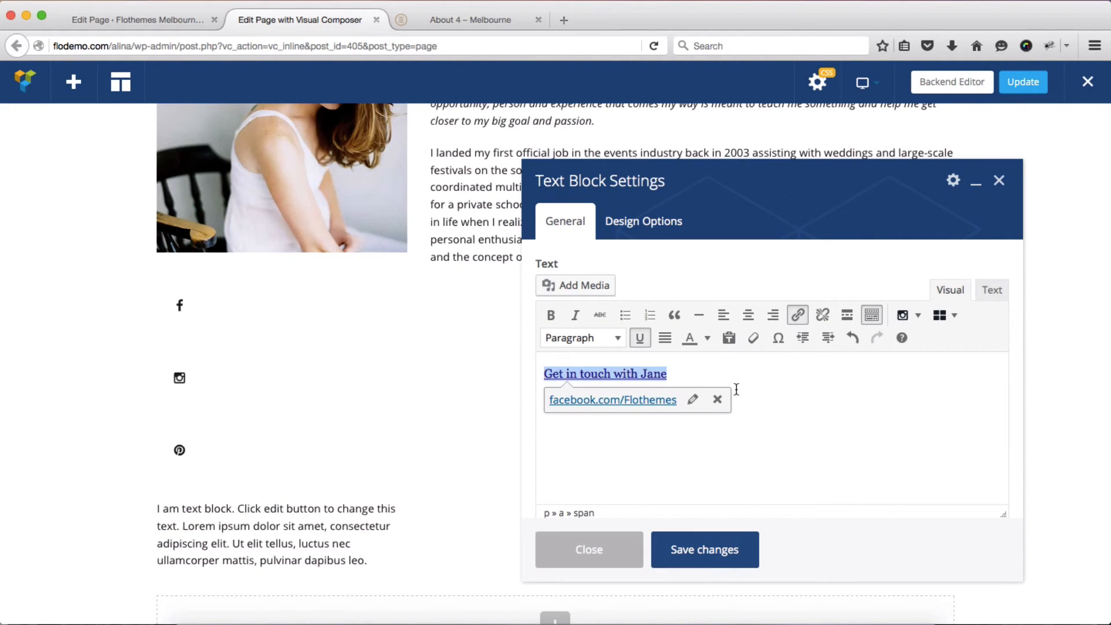
left_click(748, 316)
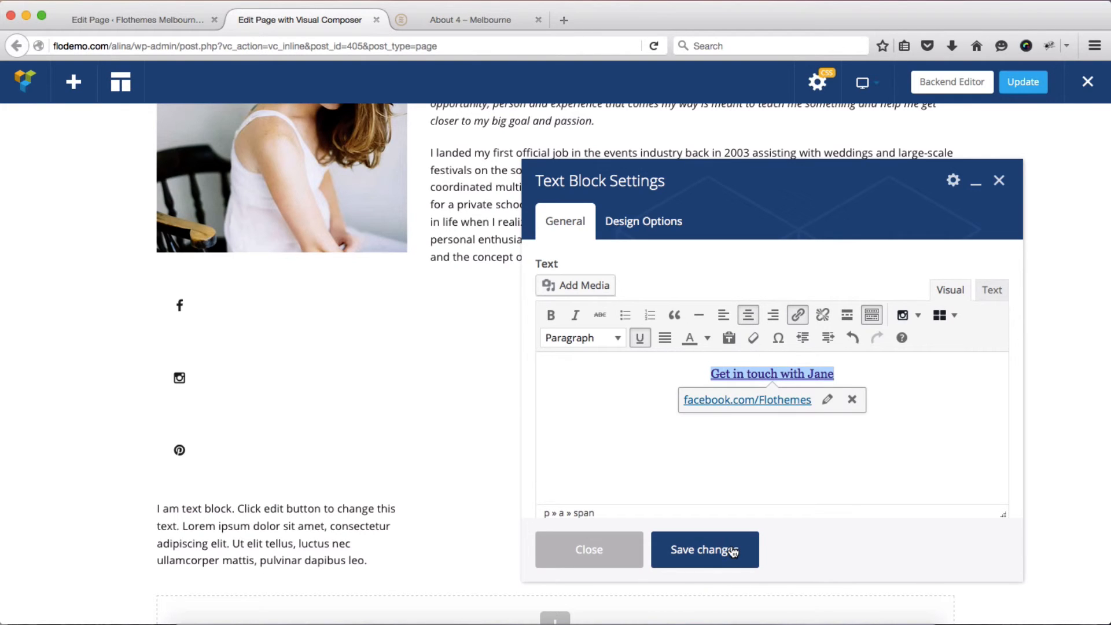
left_click(721, 550)
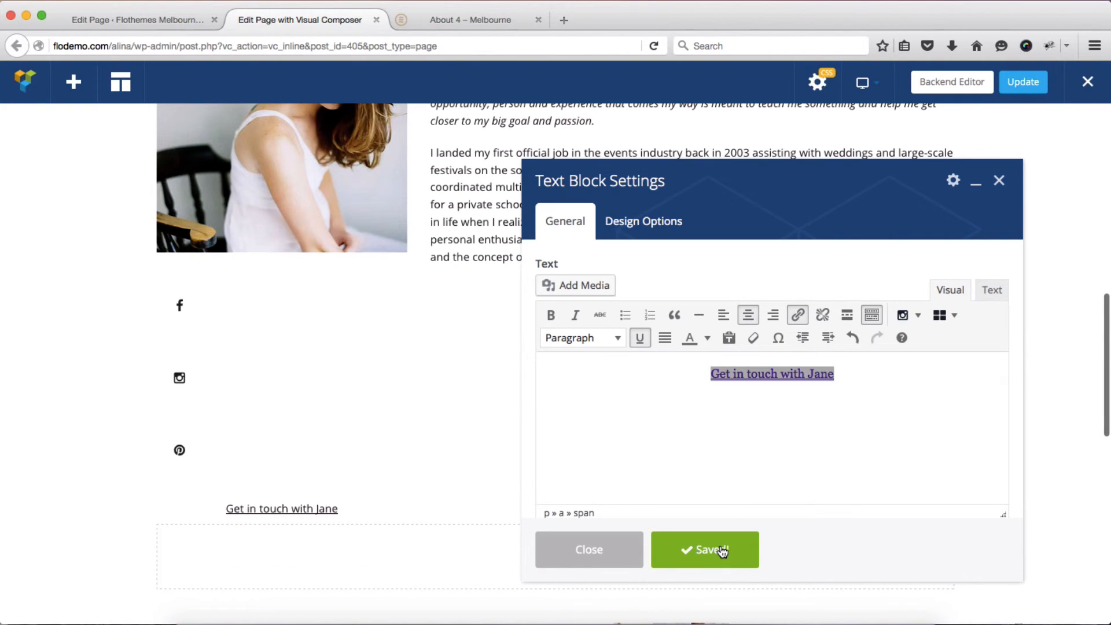
left_click(1002, 182)
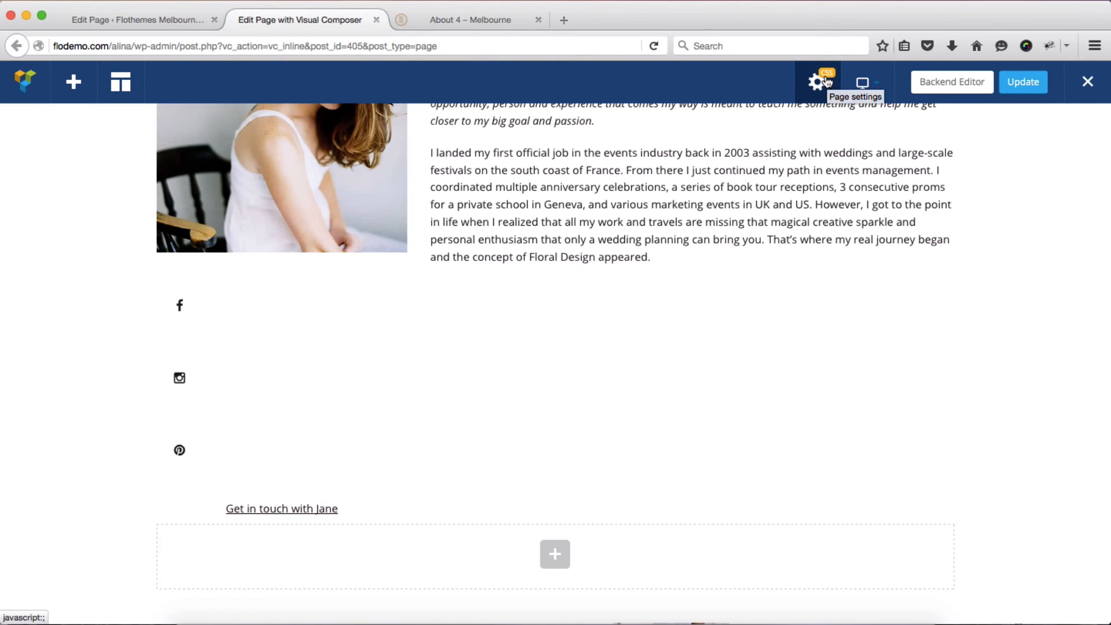
Step: Switch to the TextEdit notes, copy the .flo-inline-block and .align-center CSS rules, and return to the browser
key("super+Tab")
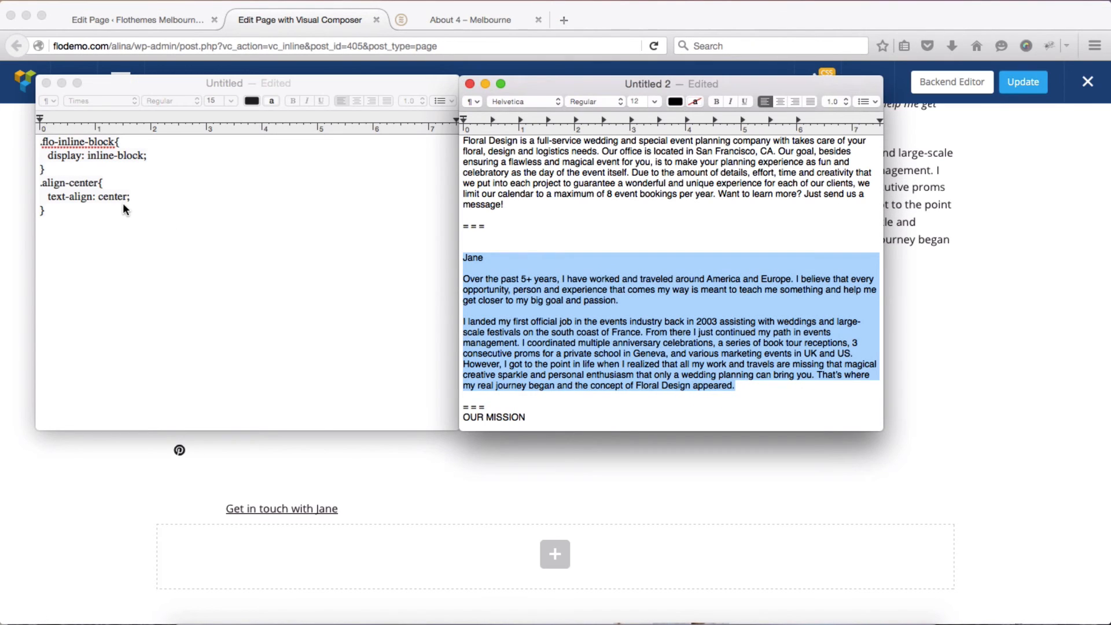
left_click(124, 204)
left_click_drag(123, 209, 39, 141)
key("super+c")
key("super+Tab")
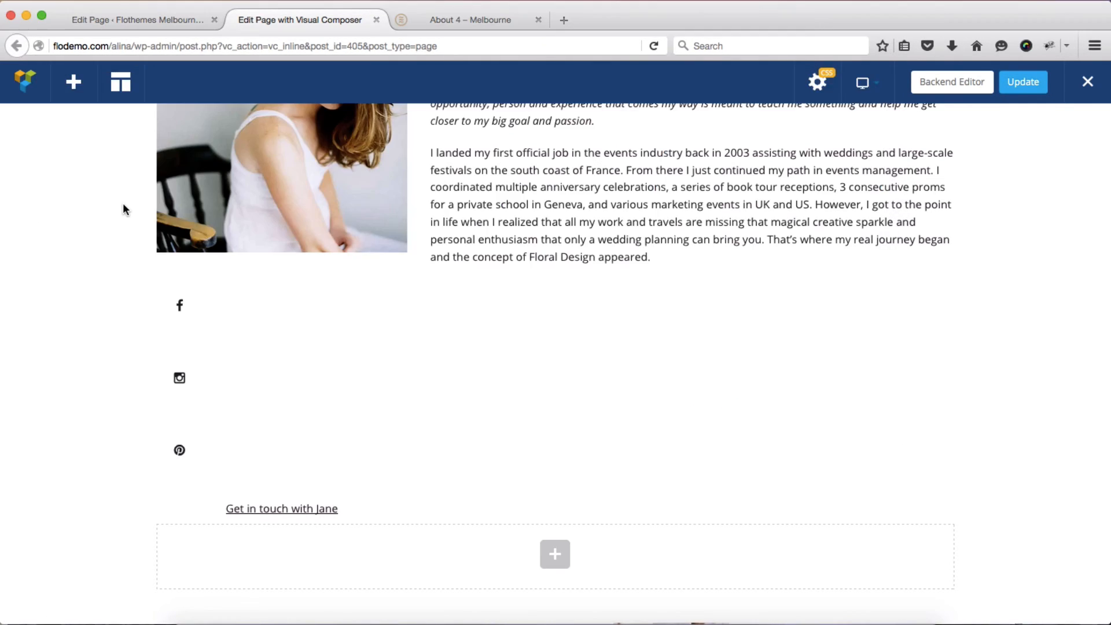
Step: Paste the .flo-inline-block and .align-center rules into the page's custom CSS, save the page settings and update the page
left_click(822, 89)
key("super+v")
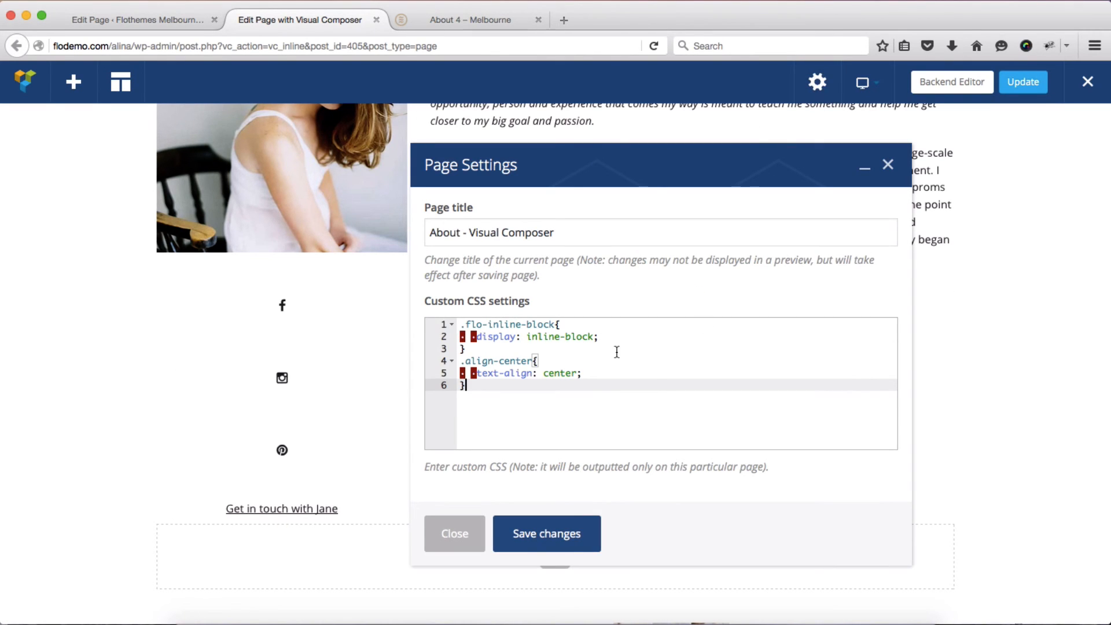
left_click(548, 533)
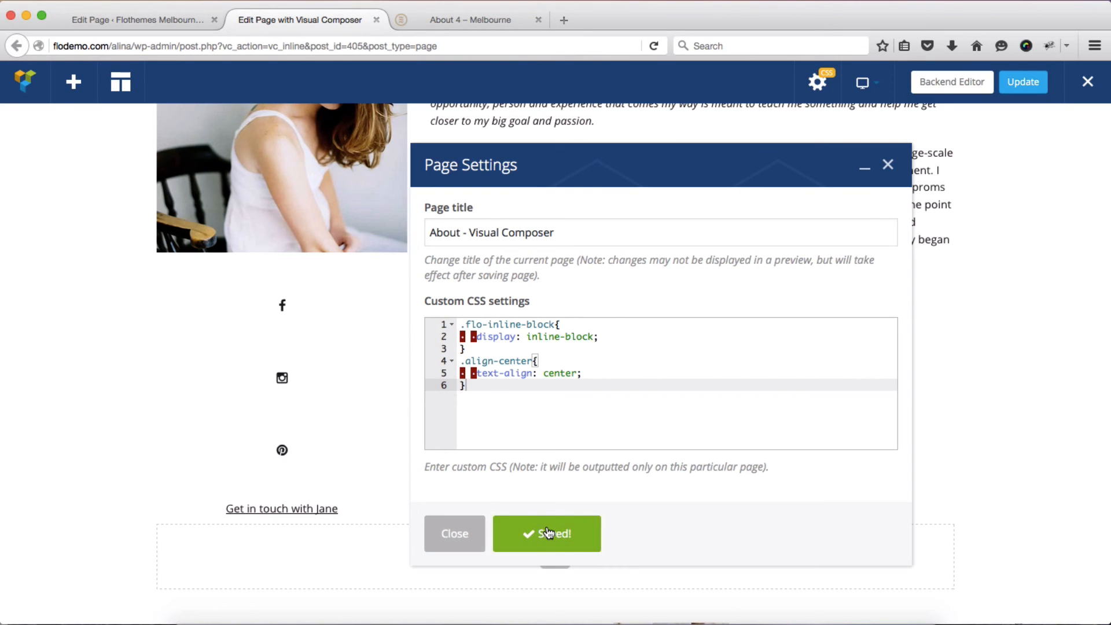
left_click(886, 165)
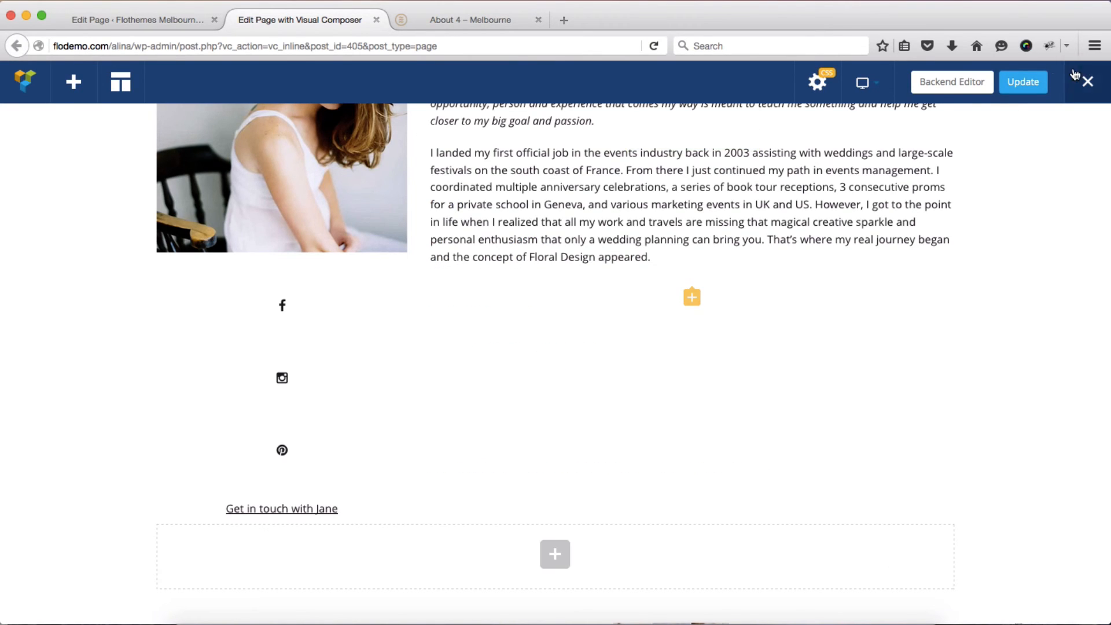
left_click(1029, 84)
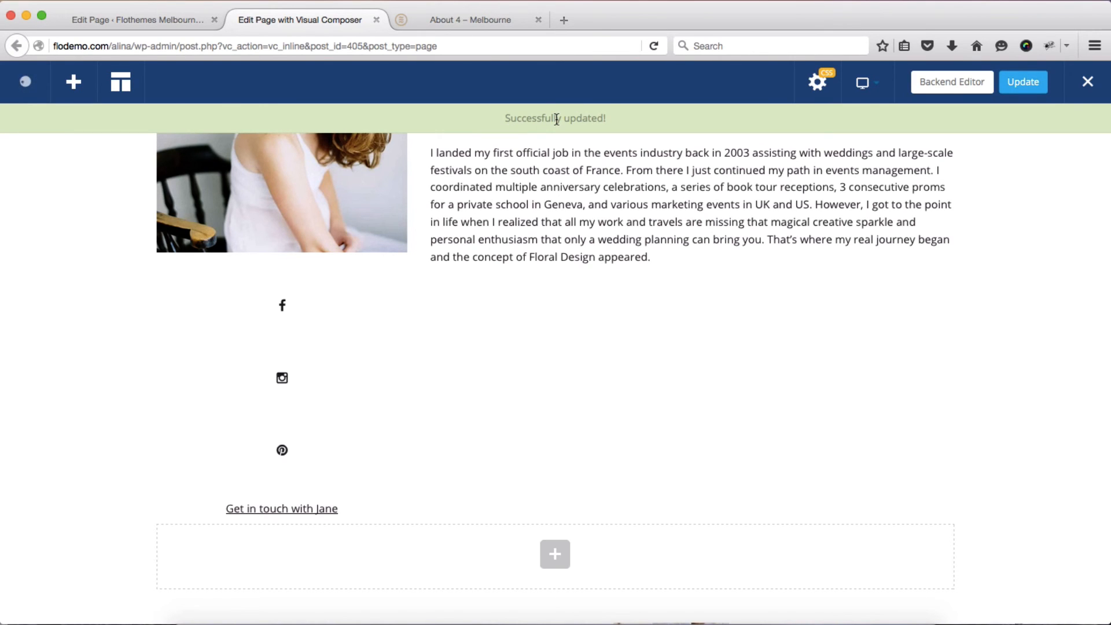
Step: Reload the page's WordPress edit screen, look through its updated content and open its permalink in a new tab
key("ctrl+shift+Tab")
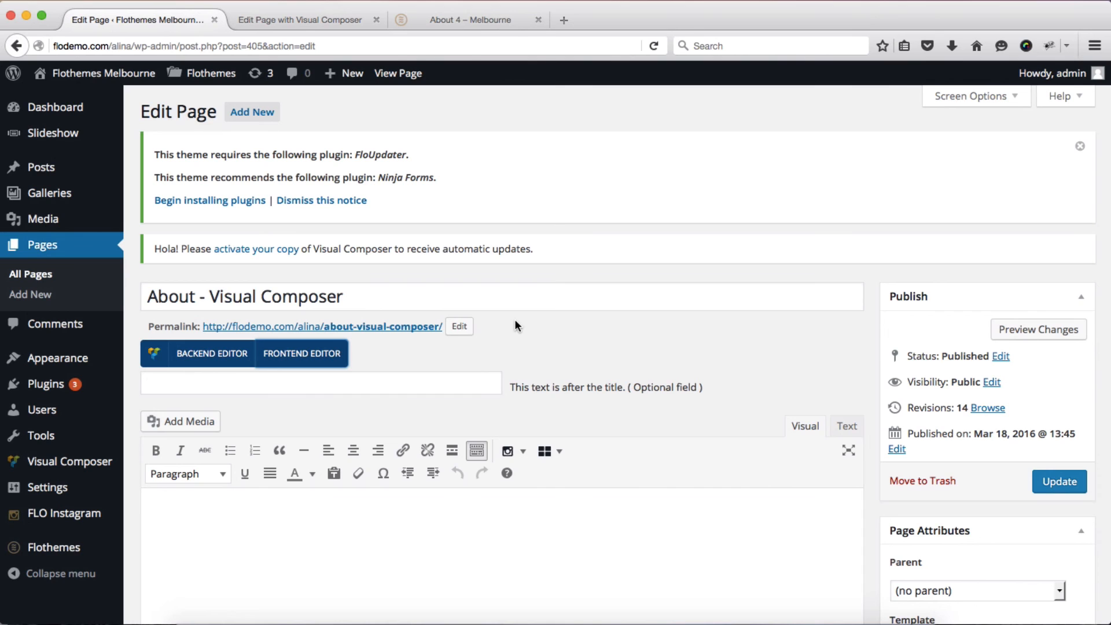
key("super+r")
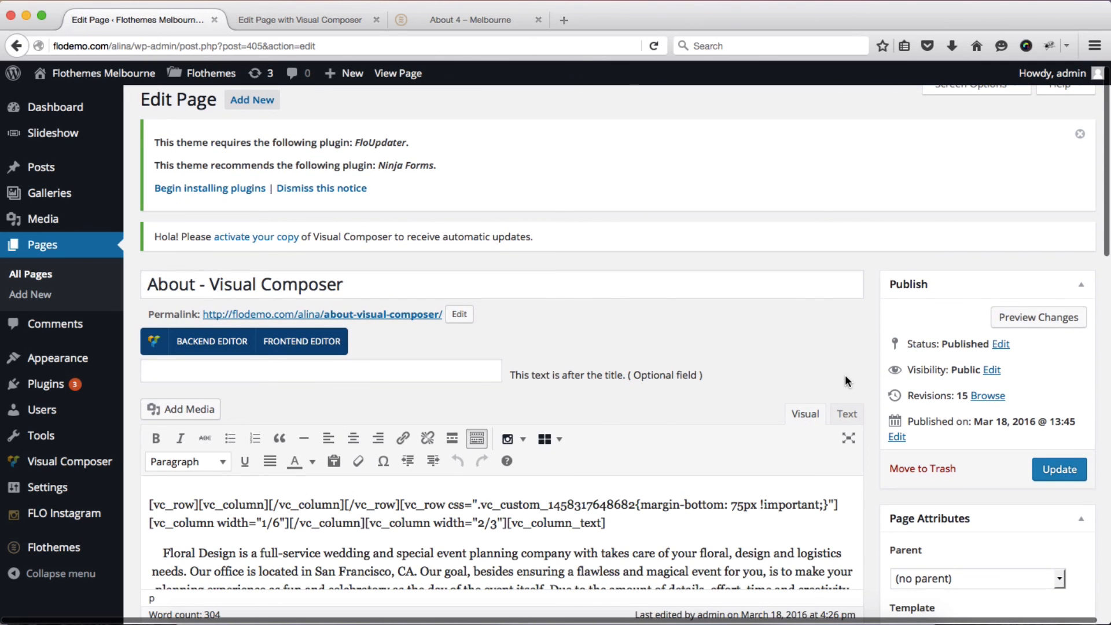
scroll(846, 377, "down", 4)
scroll(846, 377, "down", 10)
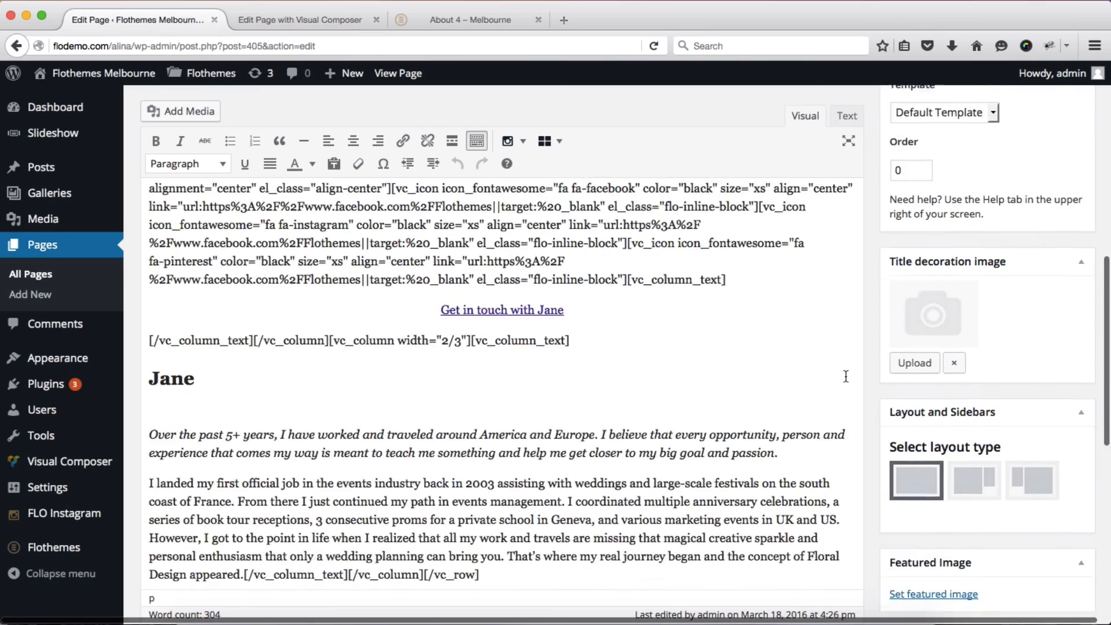
scroll(845, 377, "up", 10)
scroll(846, 377, "up", 2)
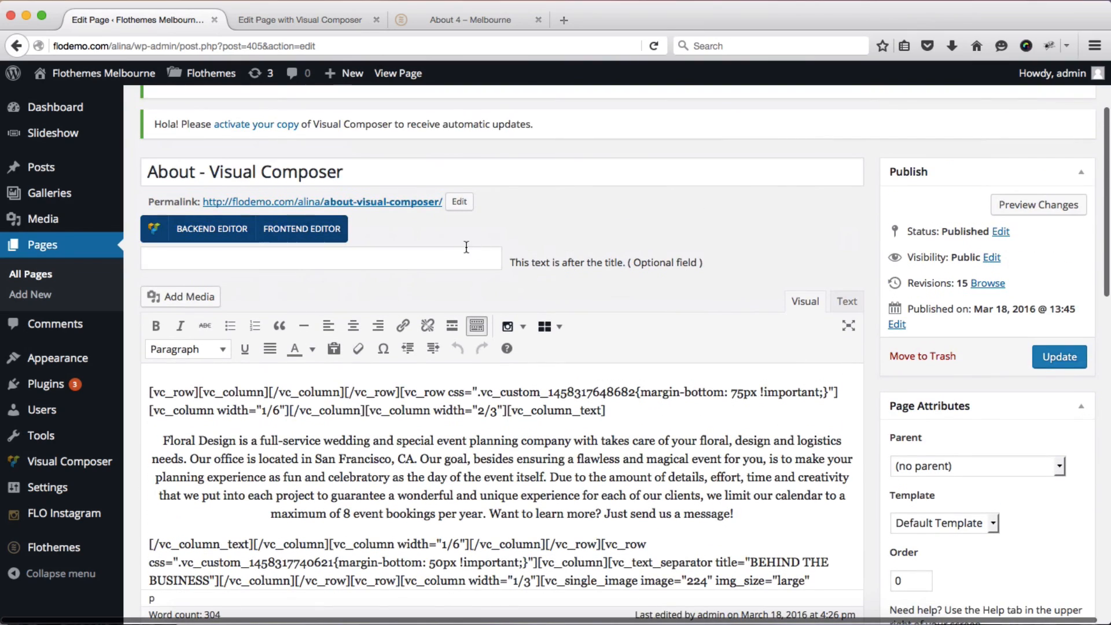
left_click(417, 203, "super")
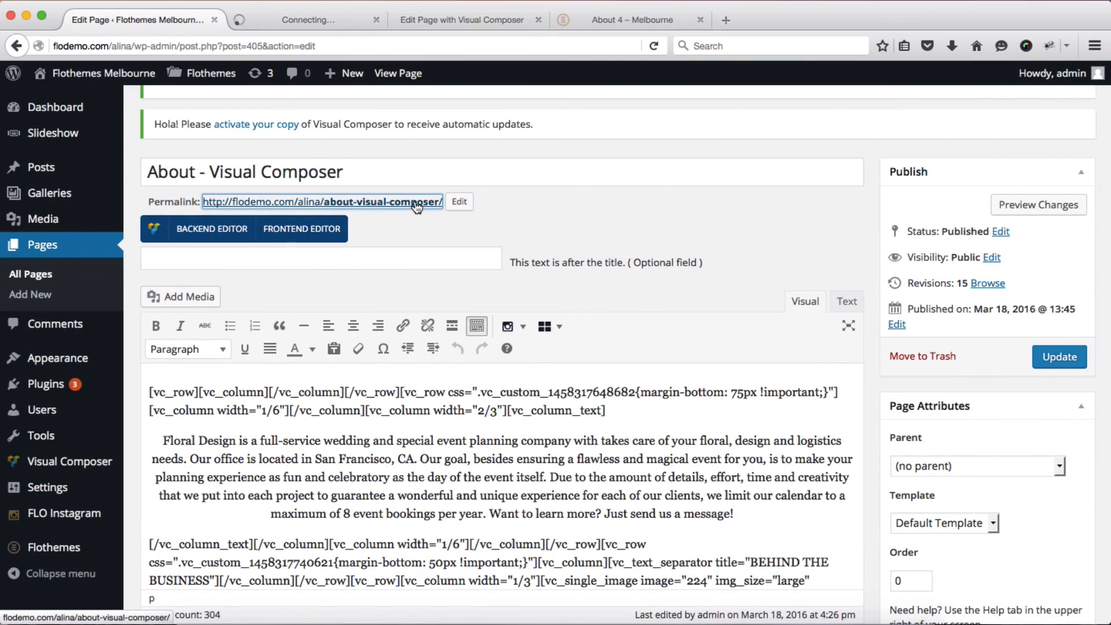